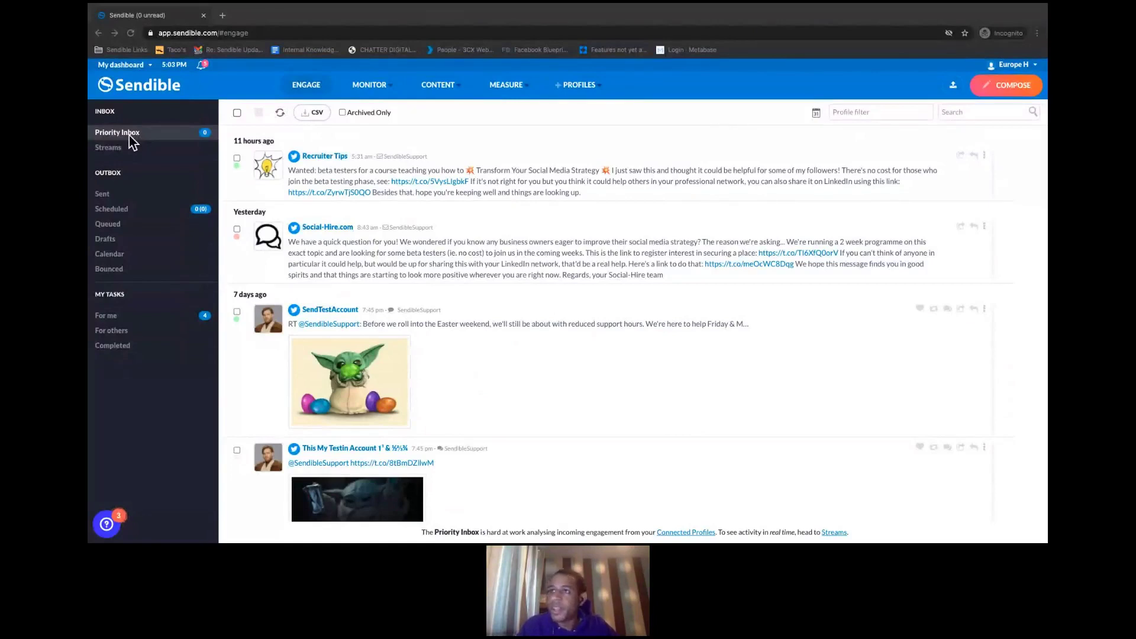
- Go to Manage Users from the My dashboard switcher to list the twelve office accounts
{"action": "left_click", "coordinate": [1023, 65]}
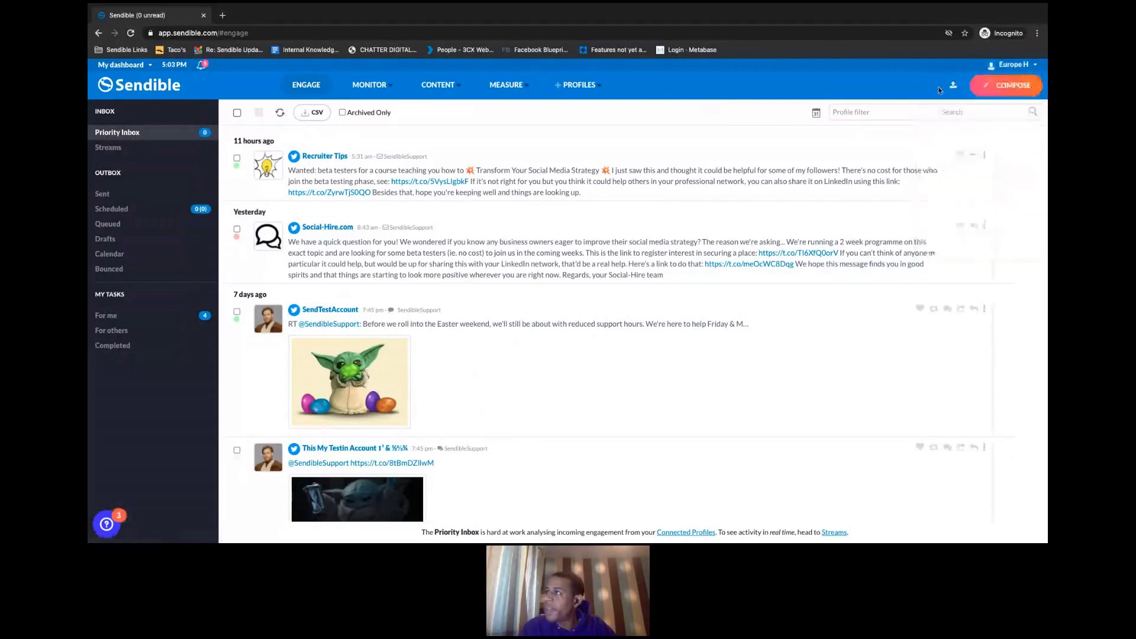
{"action": "mouse_move", "coordinate": [1015, 67]}
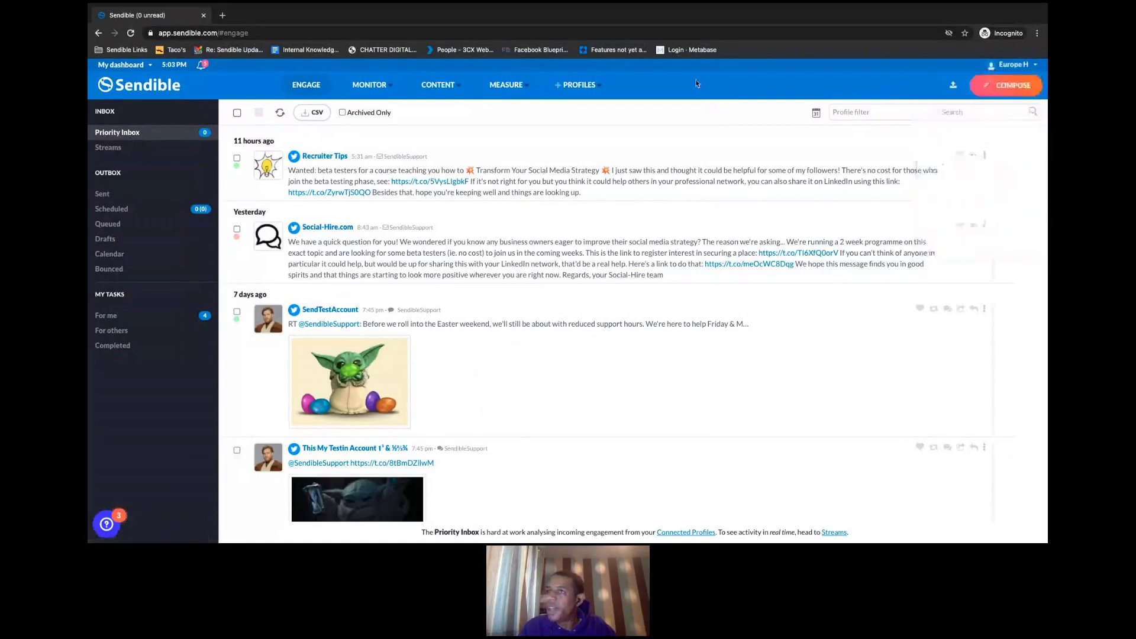
{"action": "left_click", "coordinate": [137, 66]}
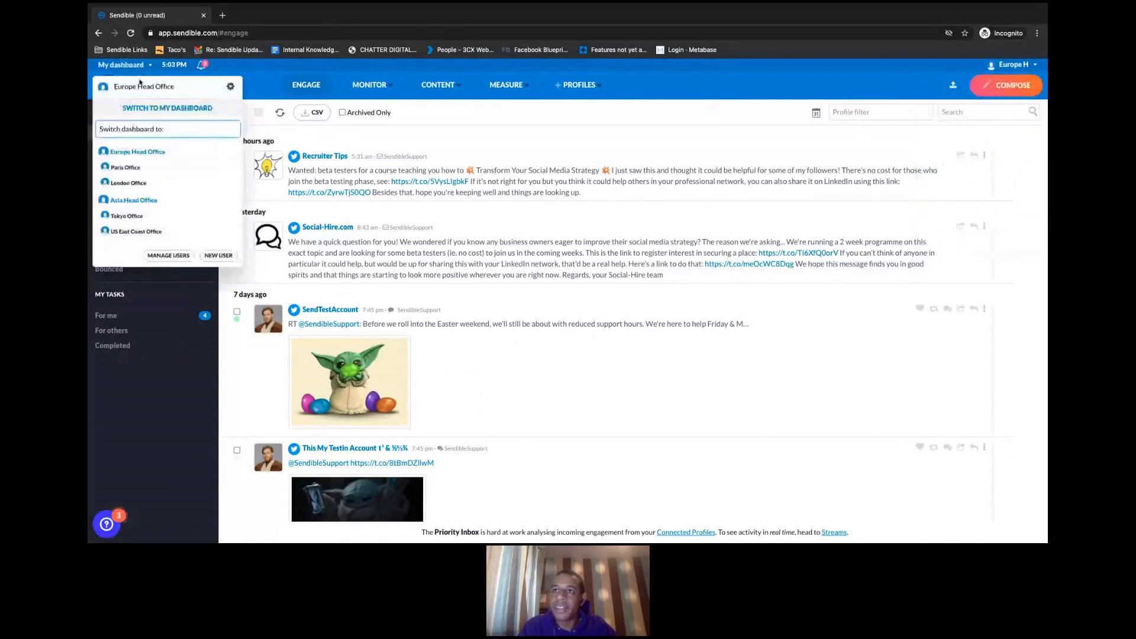
{"action": "left_click", "coordinate": [169, 256]}
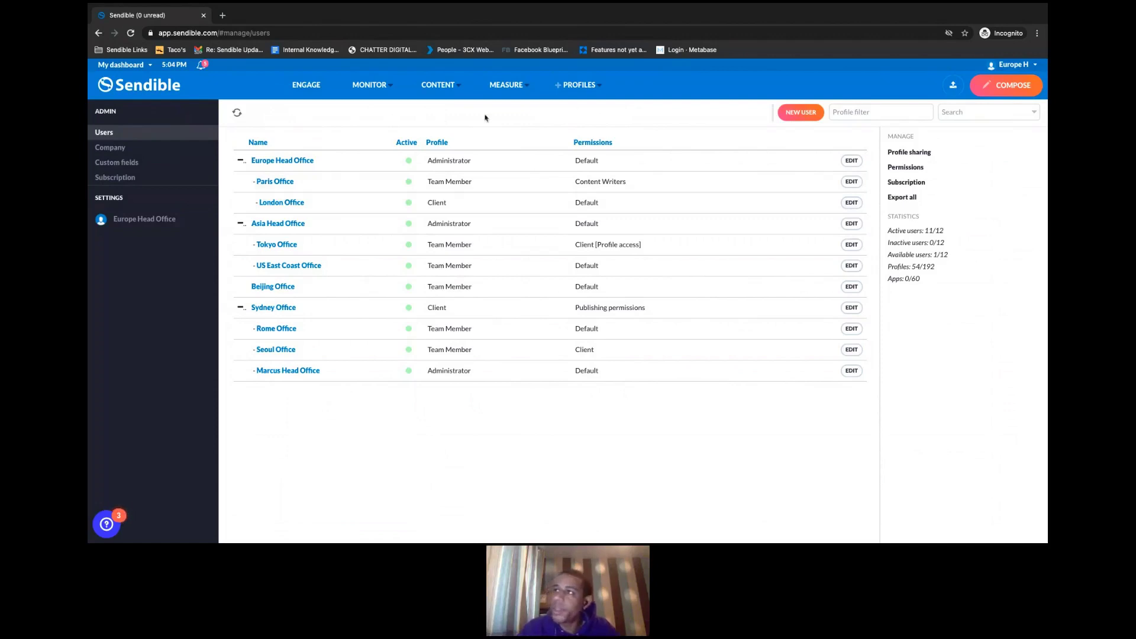
- Start a new user named 'My Company' and enter its e-mail address, fixing a typo
{"action": "left_click", "coordinate": [794, 118]}
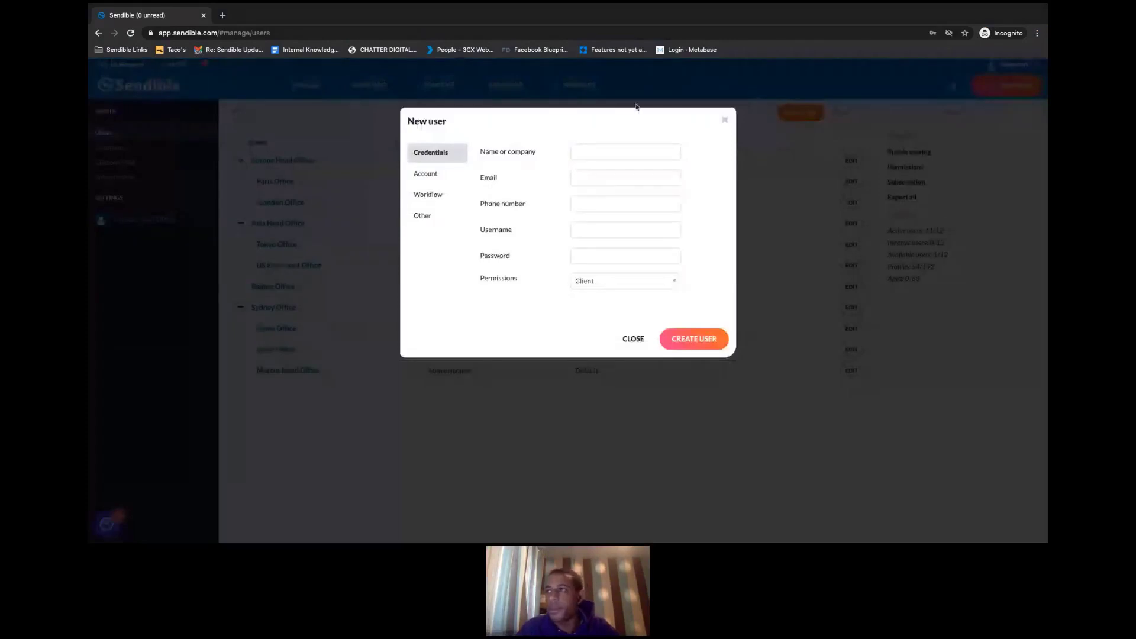
{"action": "left_click", "coordinate": [619, 149]}
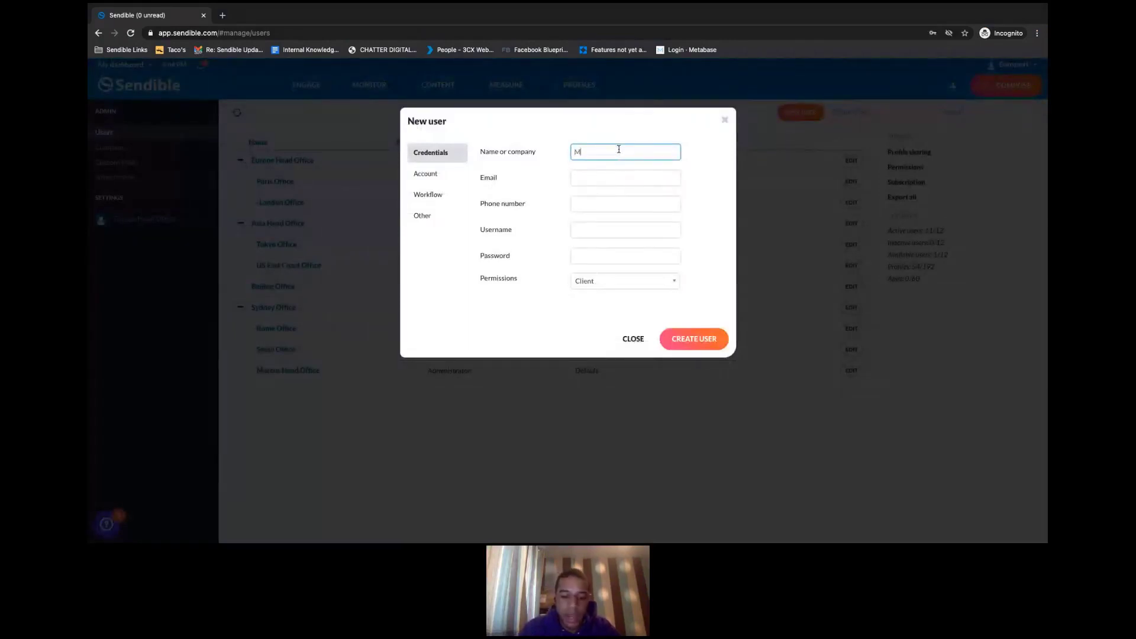
{"action": "type", "text": "My Co"}
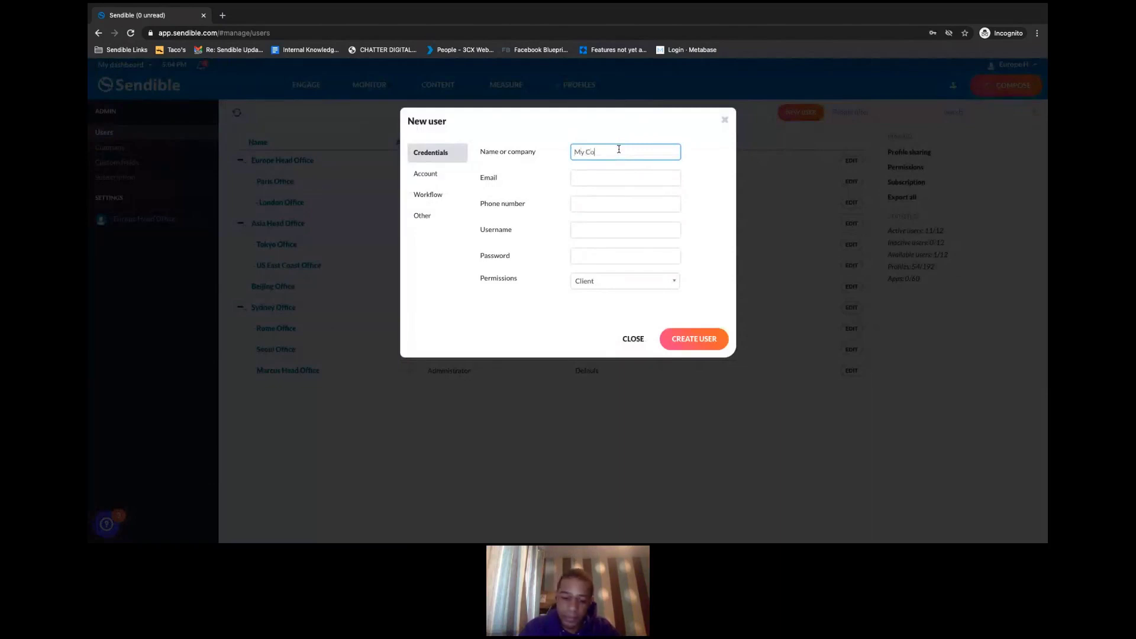
{"action": "type", "text": "mpany"}
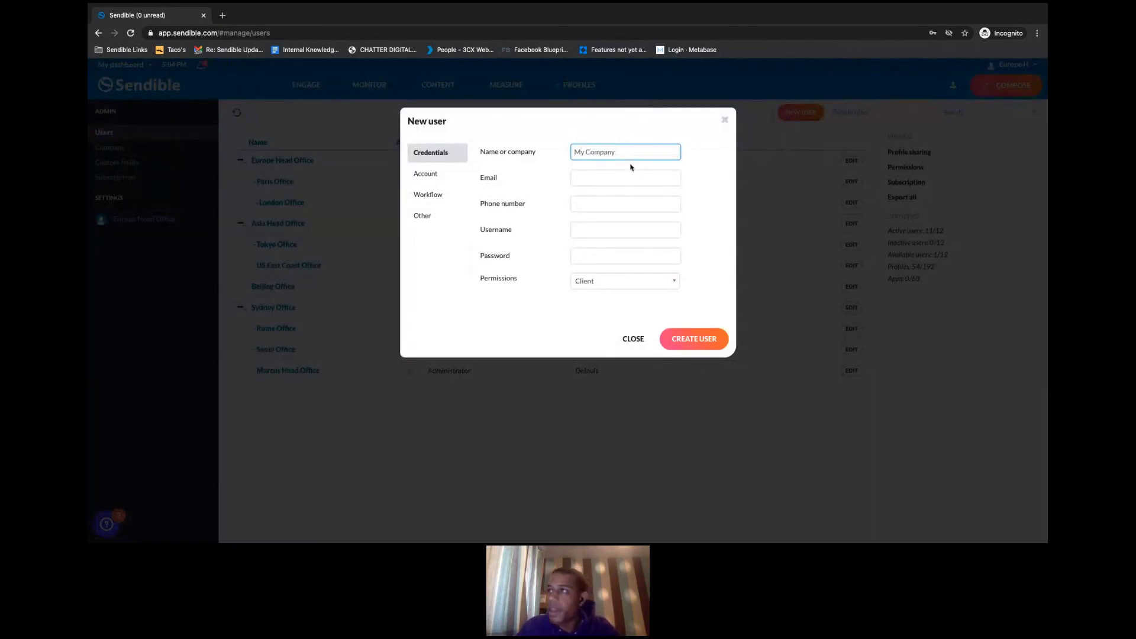
{"action": "left_click", "coordinate": [599, 178]}
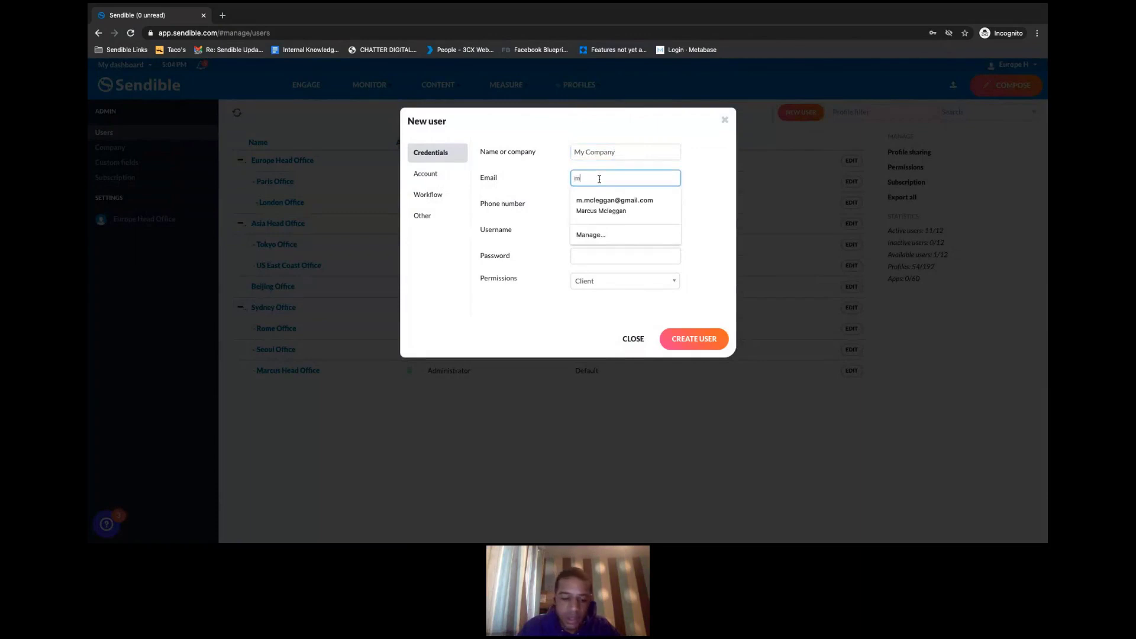
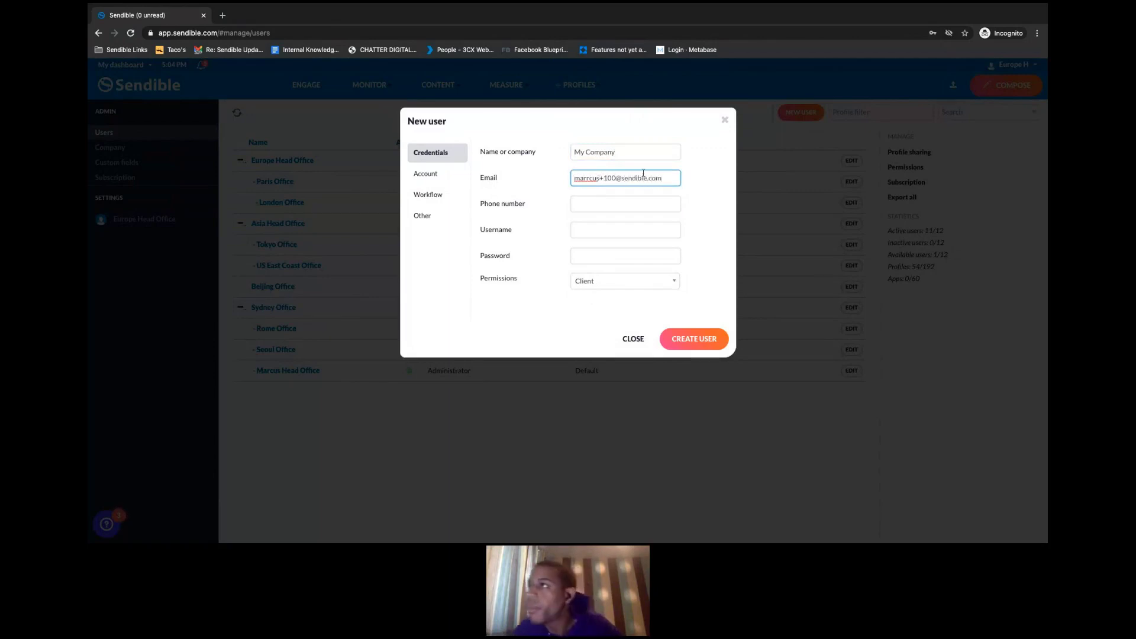
{"action": "left_click", "coordinate": [588, 178]}
{"action": "key", "text": "BackSpace"}
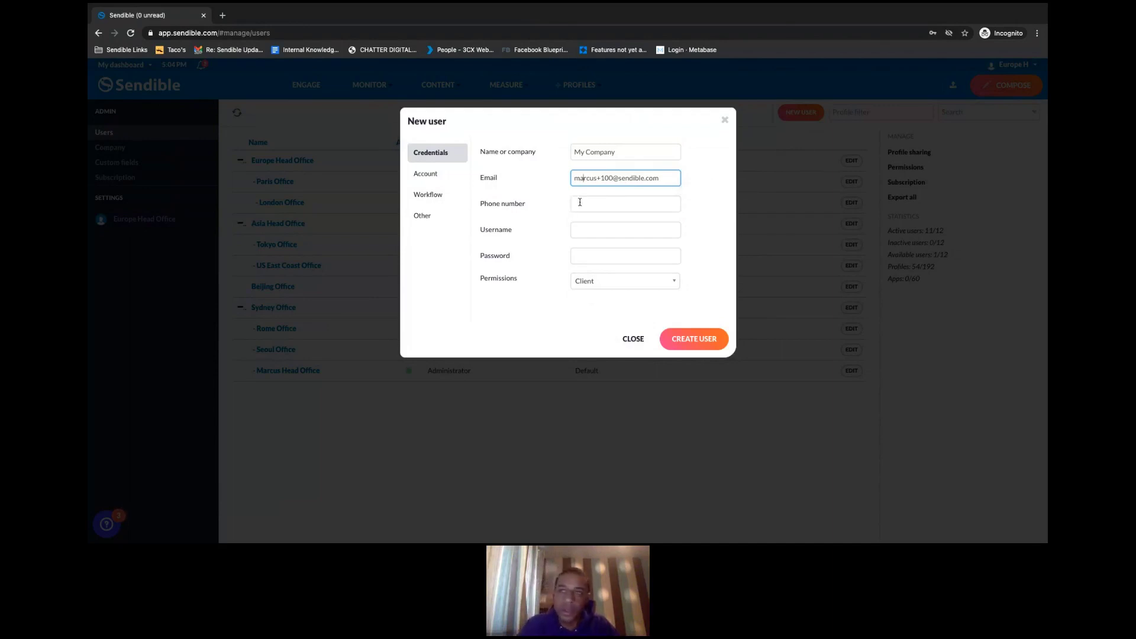
- Fill in the new user's username and password and assign Default permissions
{"action": "left_click", "coordinate": [577, 231]}
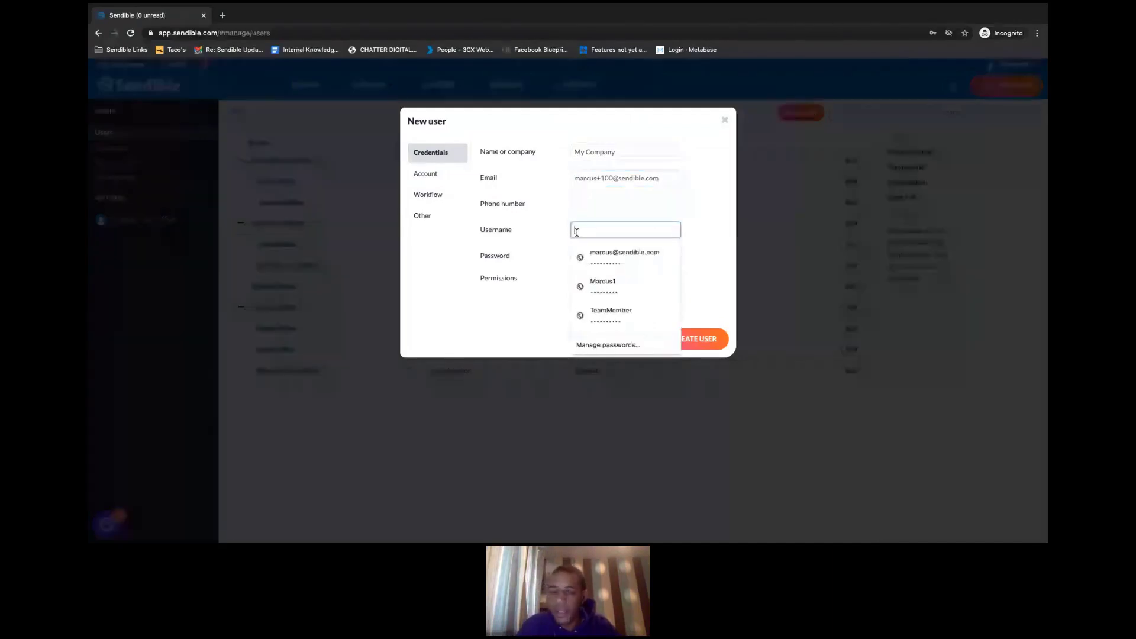
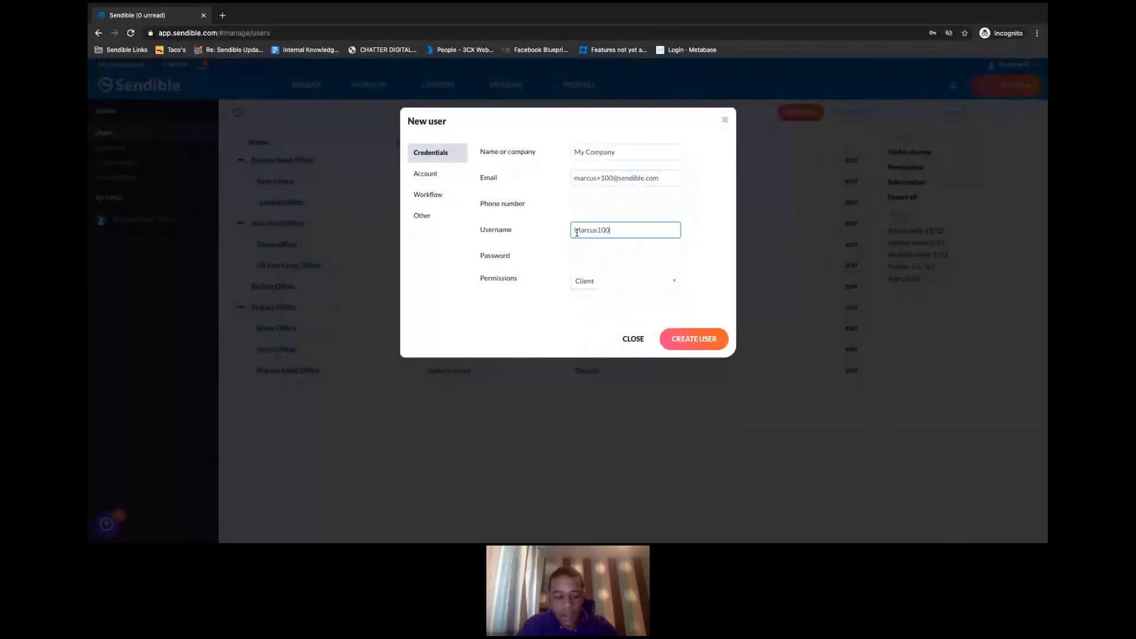
{"action": "double_click", "coordinate": [577, 233]}
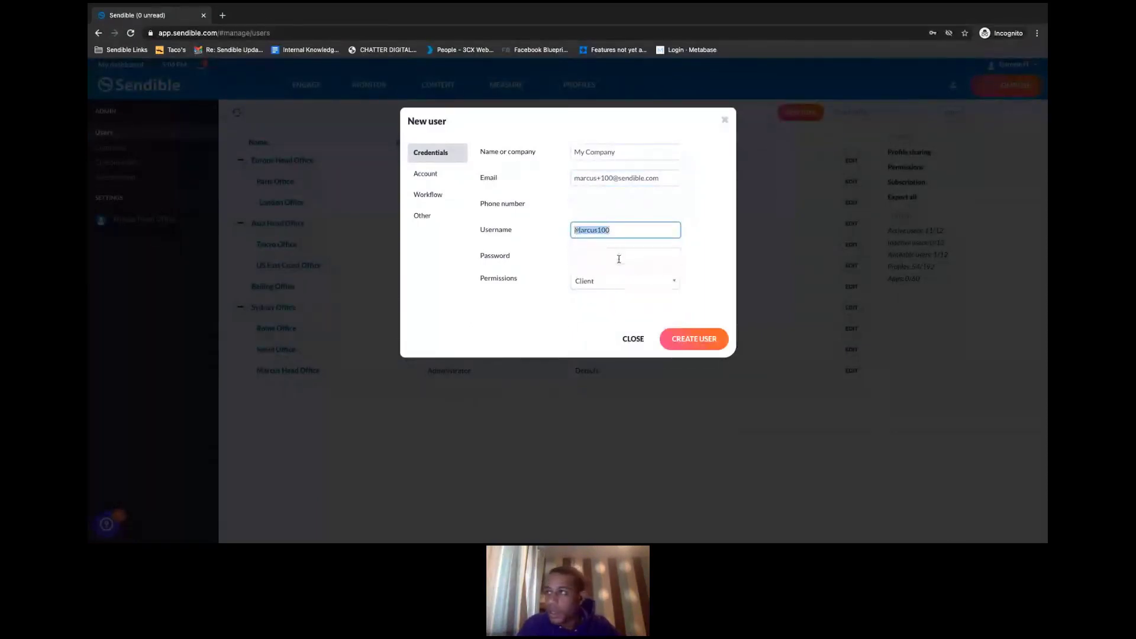
{"action": "left_click", "coordinate": [620, 257]}
{"action": "key", "text": "ctrl+v"}
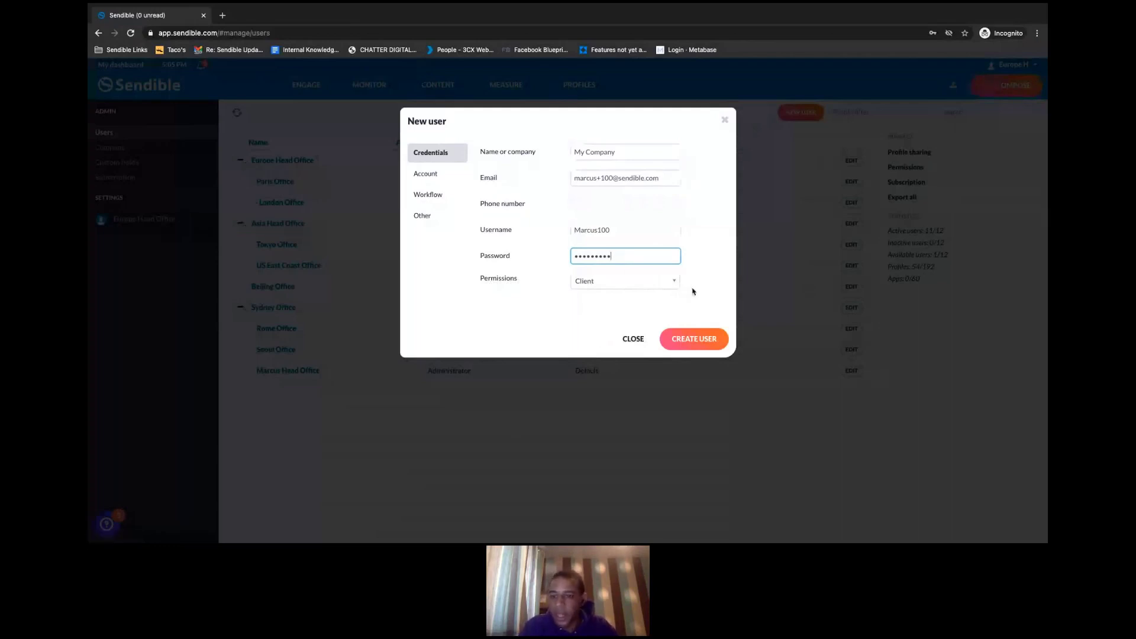
{"action": "left_click", "coordinate": [675, 284]}
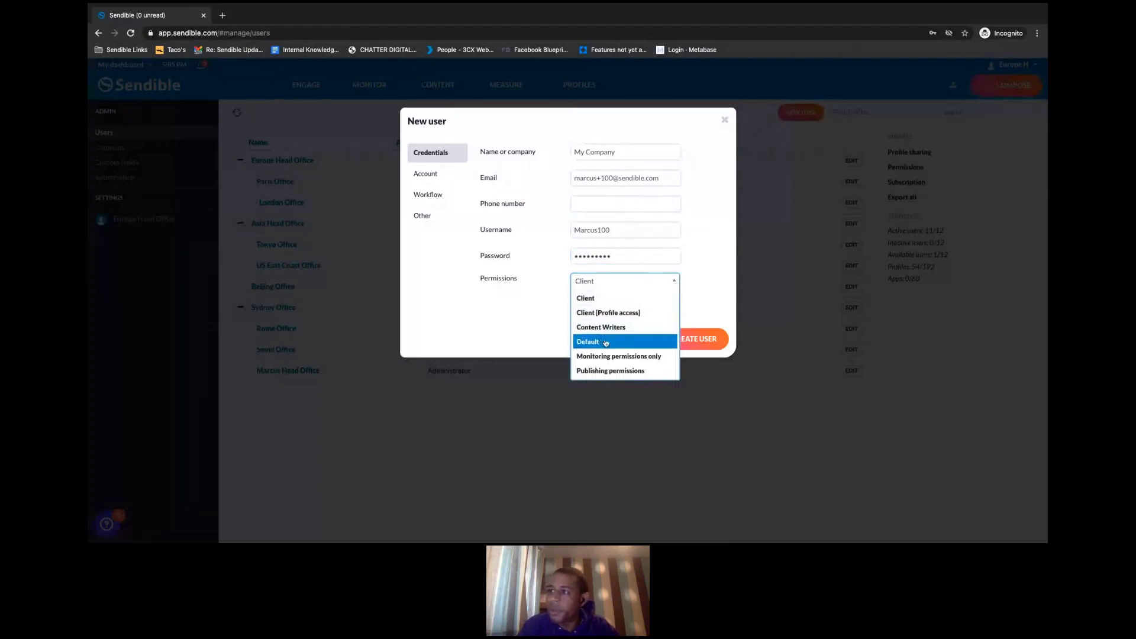
{"action": "left_click", "coordinate": [606, 342]}
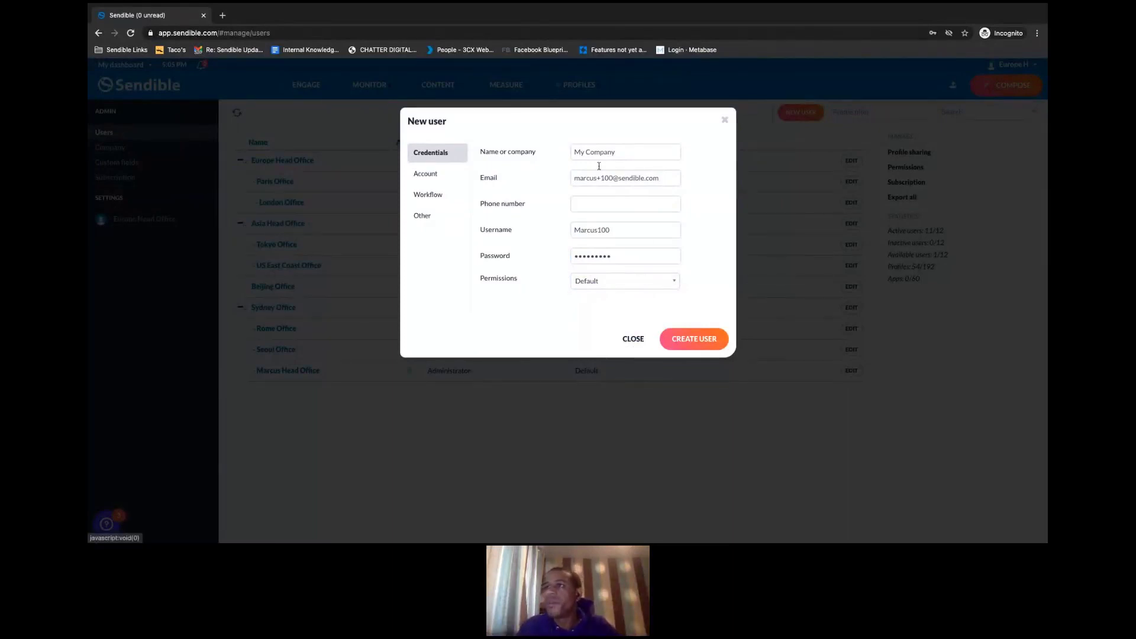
- Make the new user an Admin managed by Europe Head Office with a red profile colour
{"action": "left_click", "coordinate": [435, 176]}
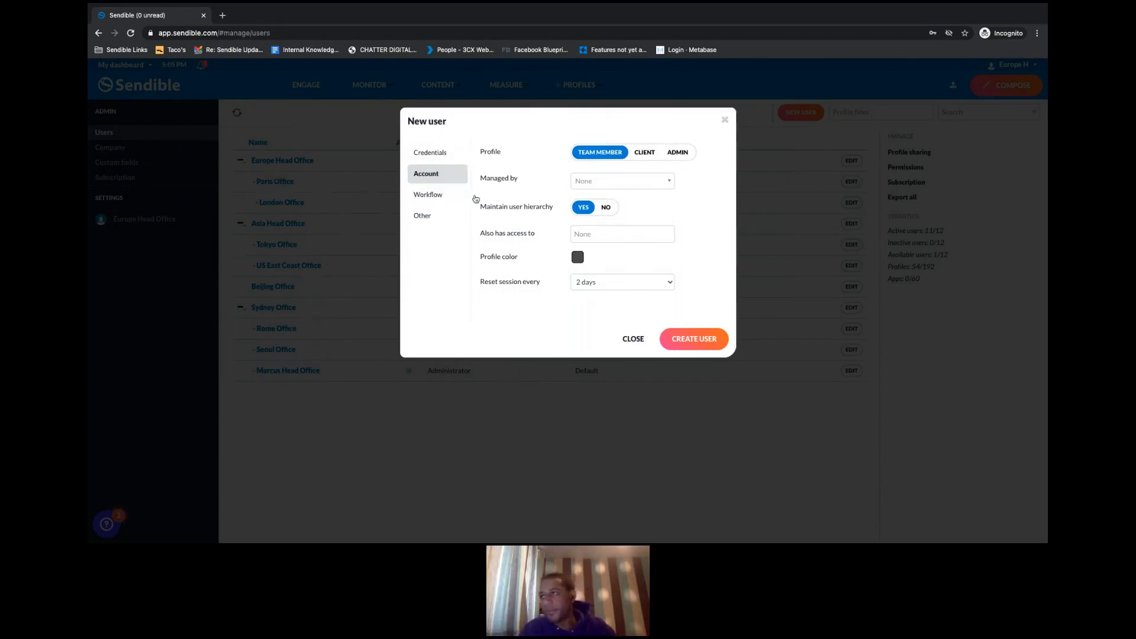
{"action": "left_click", "coordinate": [677, 154]}
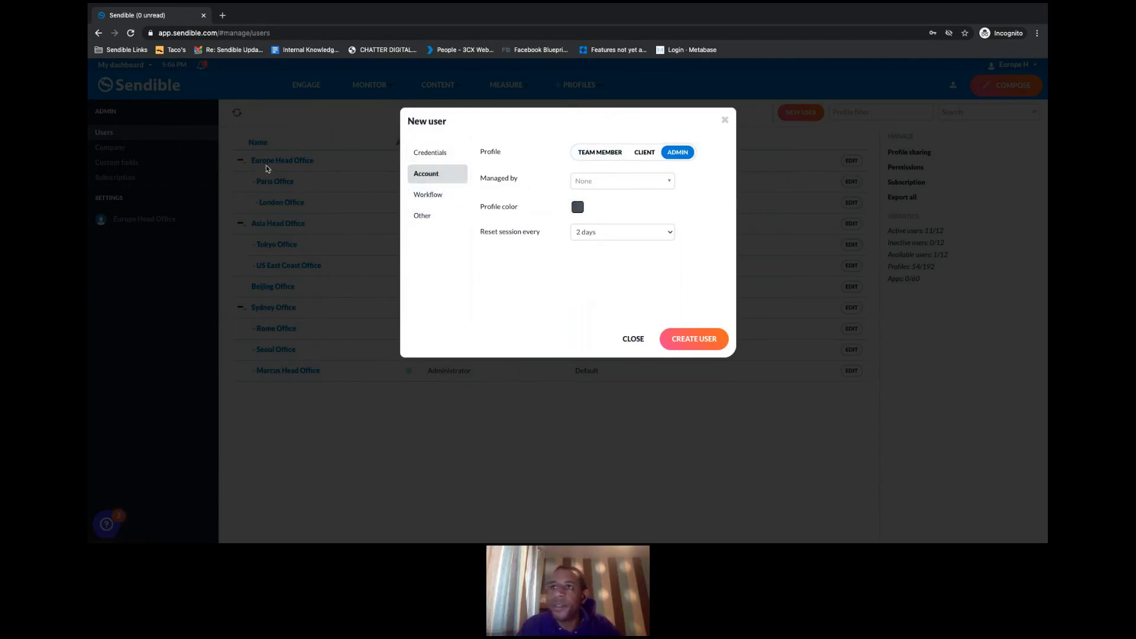
{"action": "left_click", "coordinate": [595, 186]}
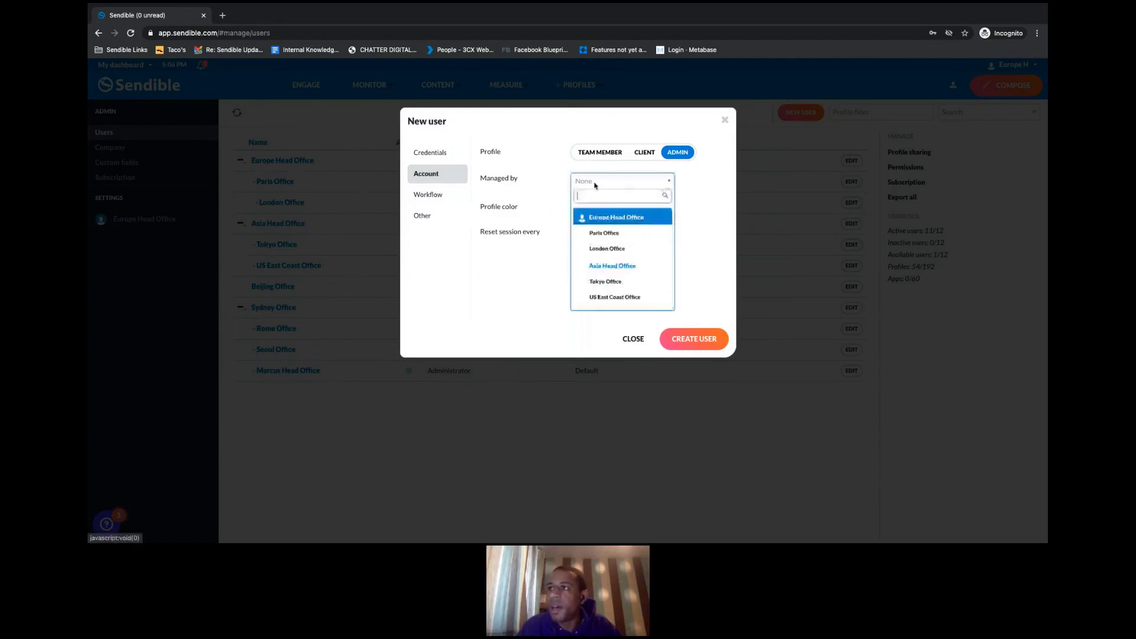
{"action": "left_click", "coordinate": [605, 217]}
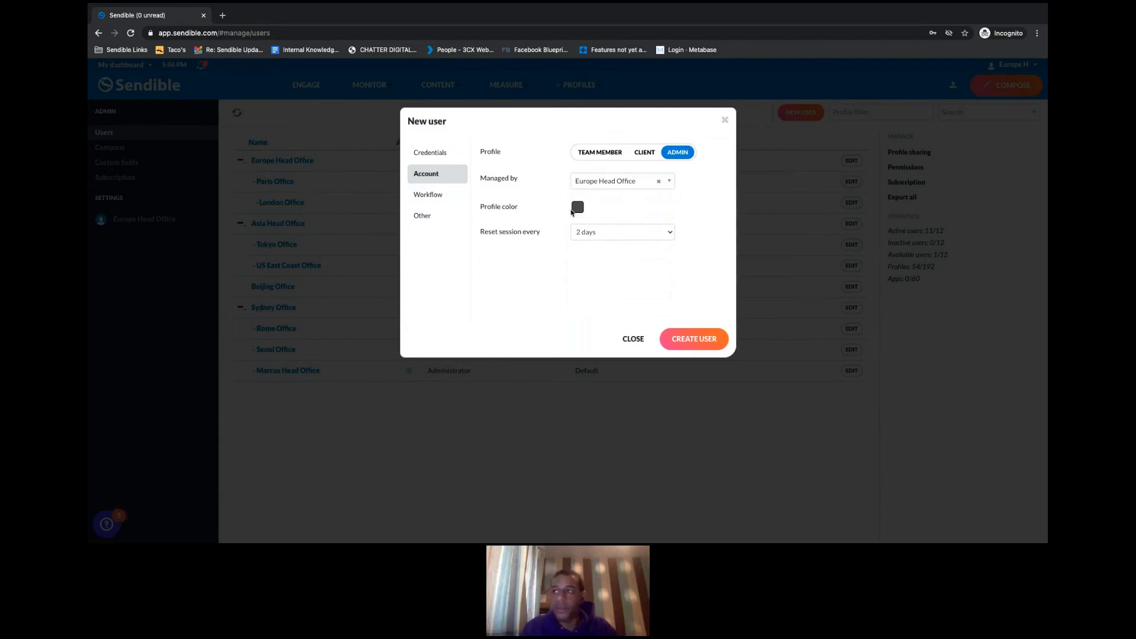
{"action": "left_click", "coordinate": [578, 208]}
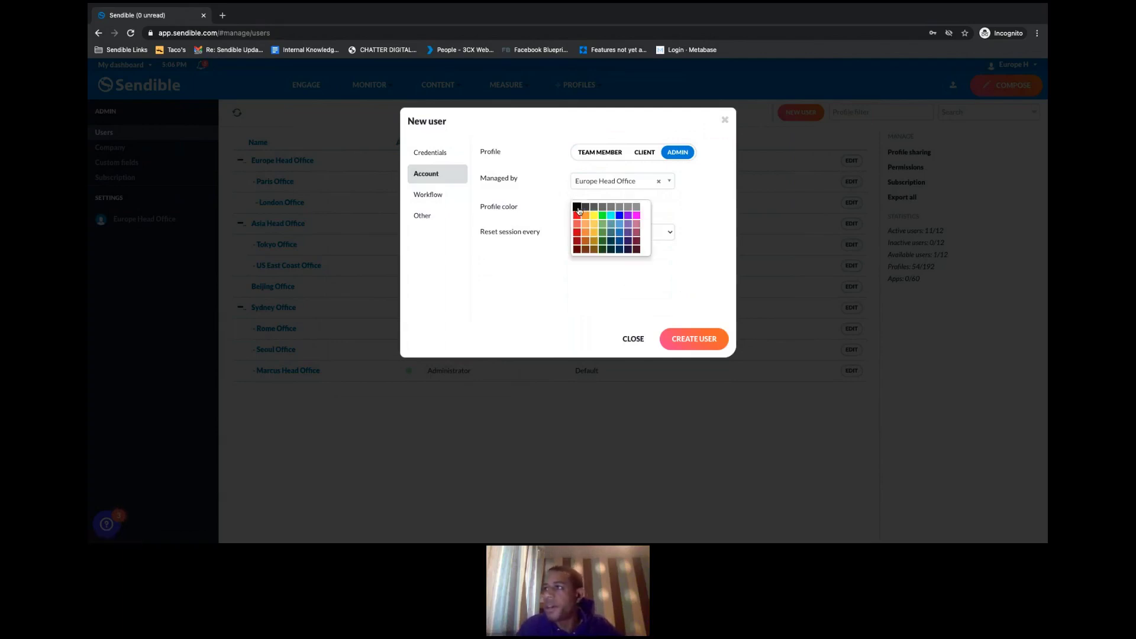
{"action": "left_click", "coordinate": [577, 216]}
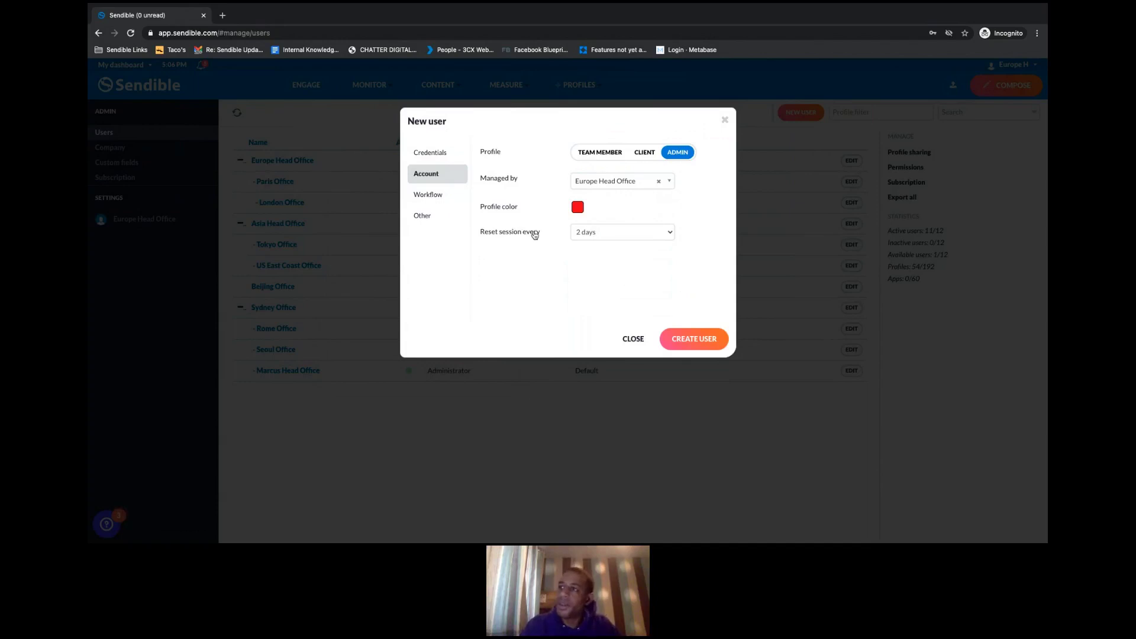
- Leave the session reset interval at 2 days
{"action": "left_click", "coordinate": [616, 239]}
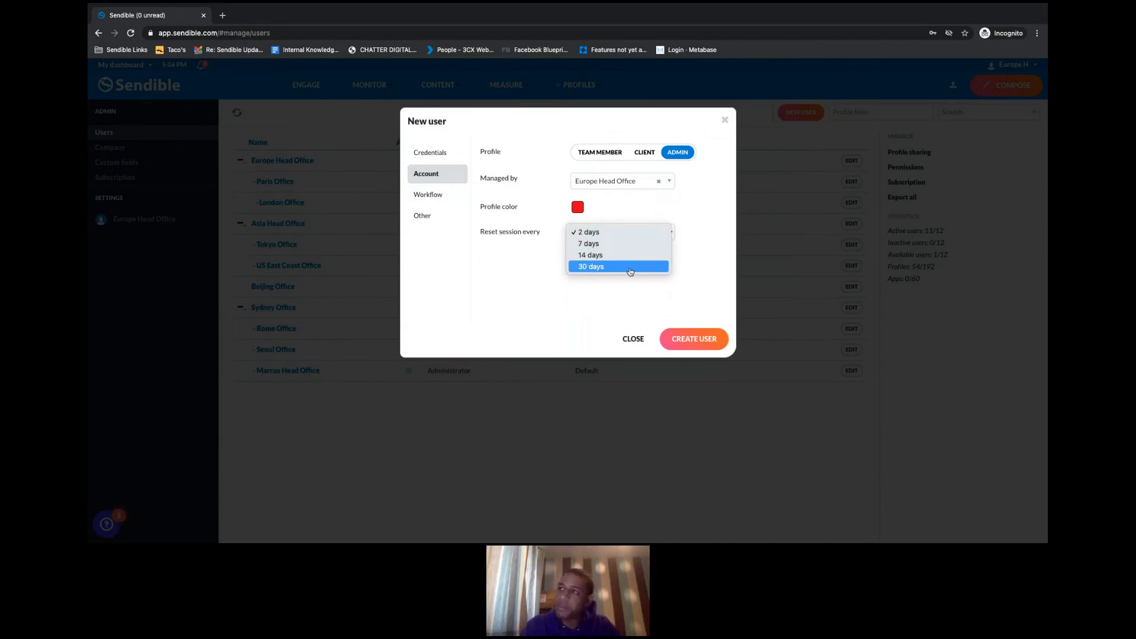
{"action": "left_click", "coordinate": [587, 234]}
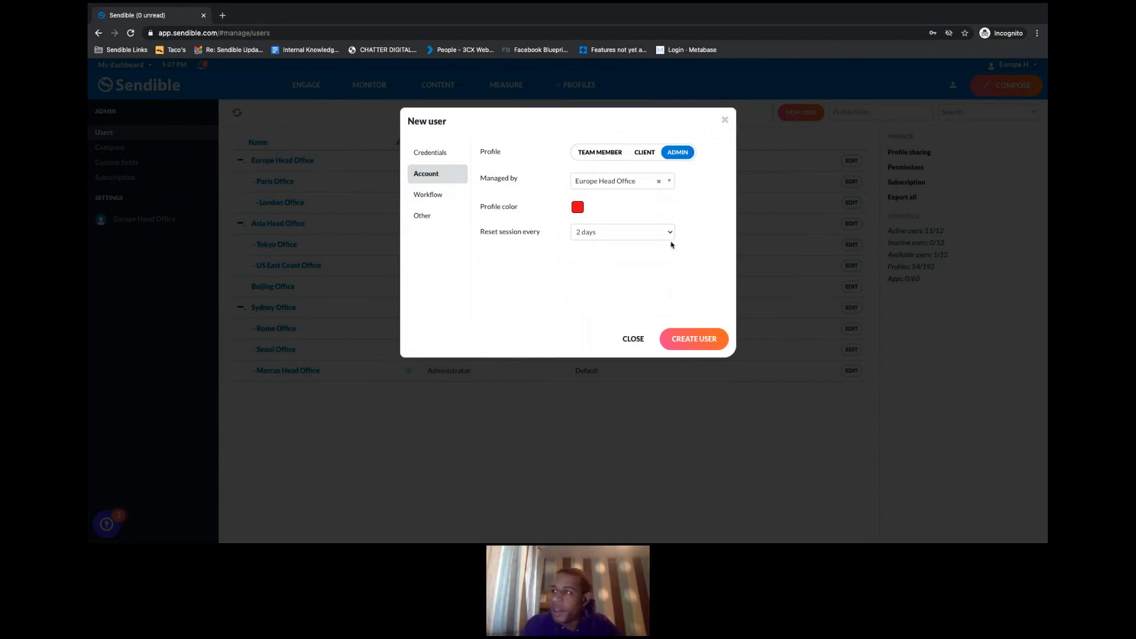
{"action": "left_click", "coordinate": [655, 237]}
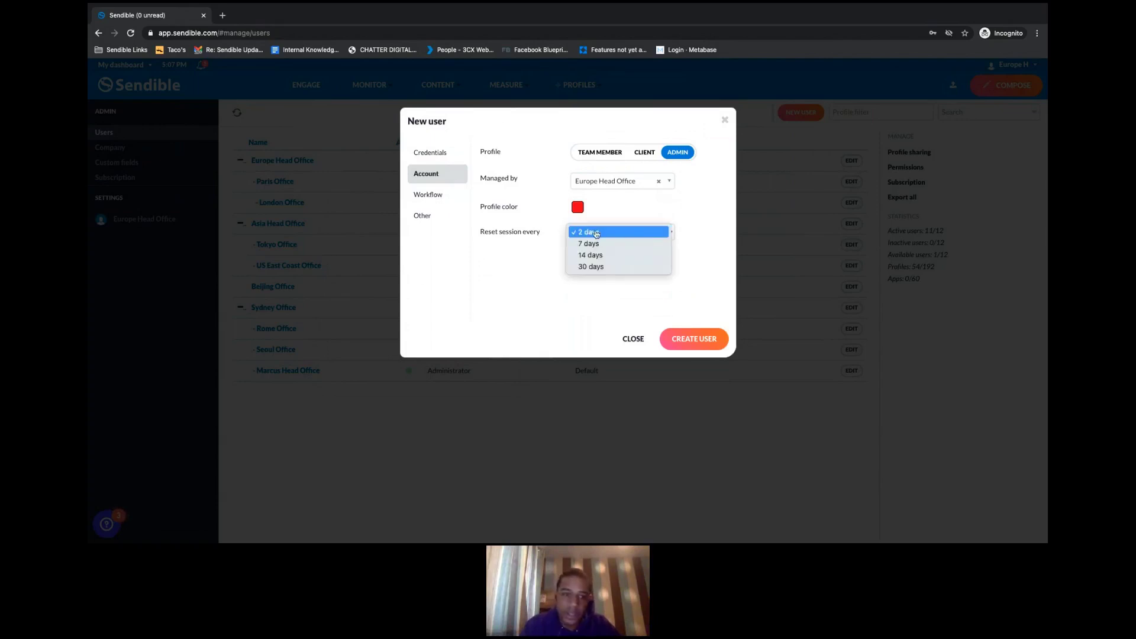
{"action": "left_click", "coordinate": [691, 240]}
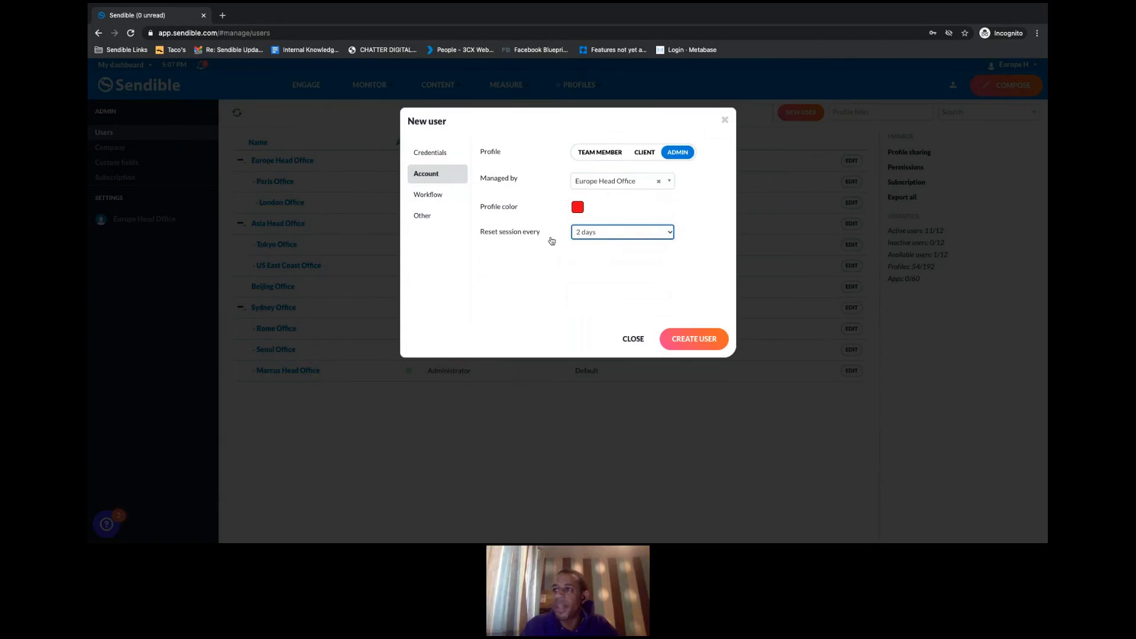
{"action": "left_click", "coordinate": [699, 236]}
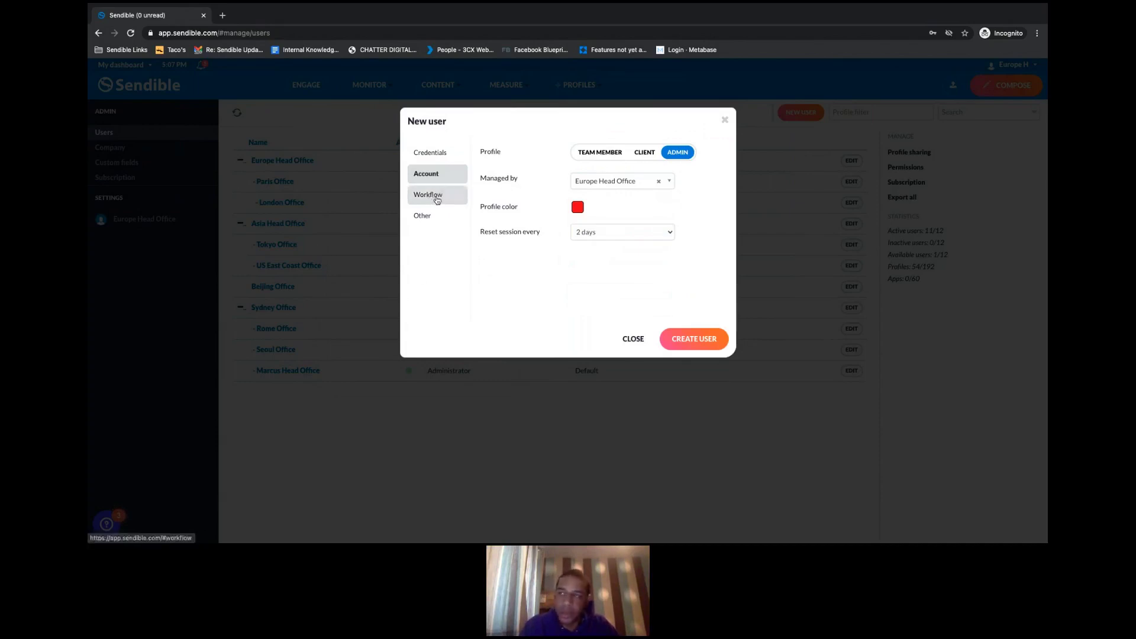
- In Workflow, try 'Needs approval before publishing' and the approver list, then set it back to NO
{"action": "left_click", "coordinate": [437, 199]}
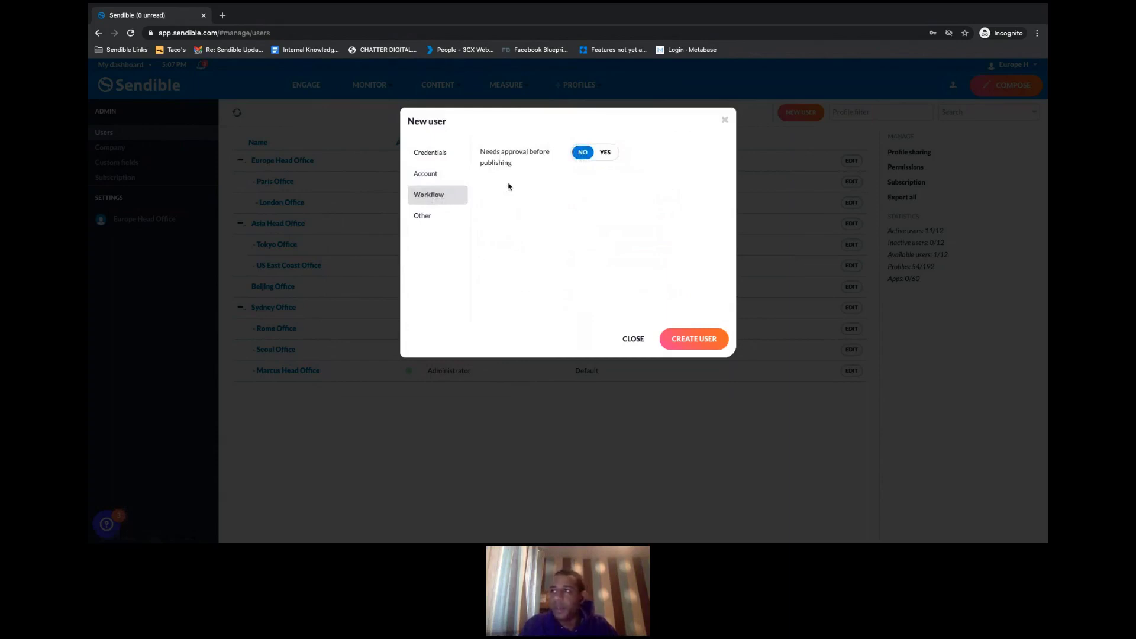
{"action": "left_click", "coordinate": [605, 154]}
{"action": "left_click", "coordinate": [645, 192]}
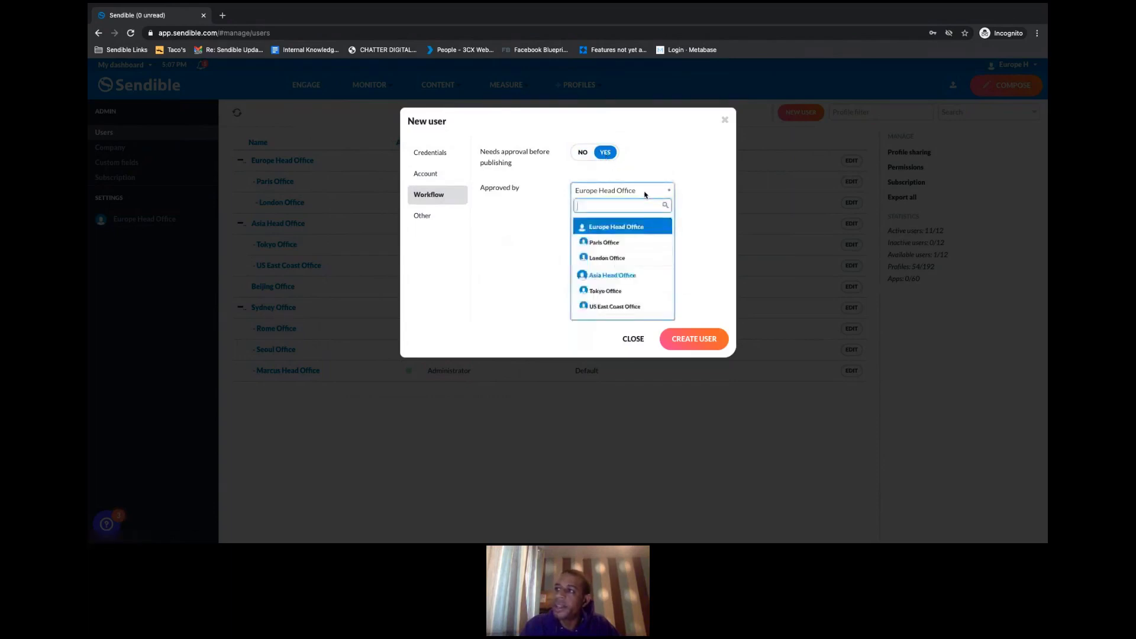
{"action": "scroll", "coordinate": [637, 260], "scroll_direction": "down", "scroll_amount": 1}
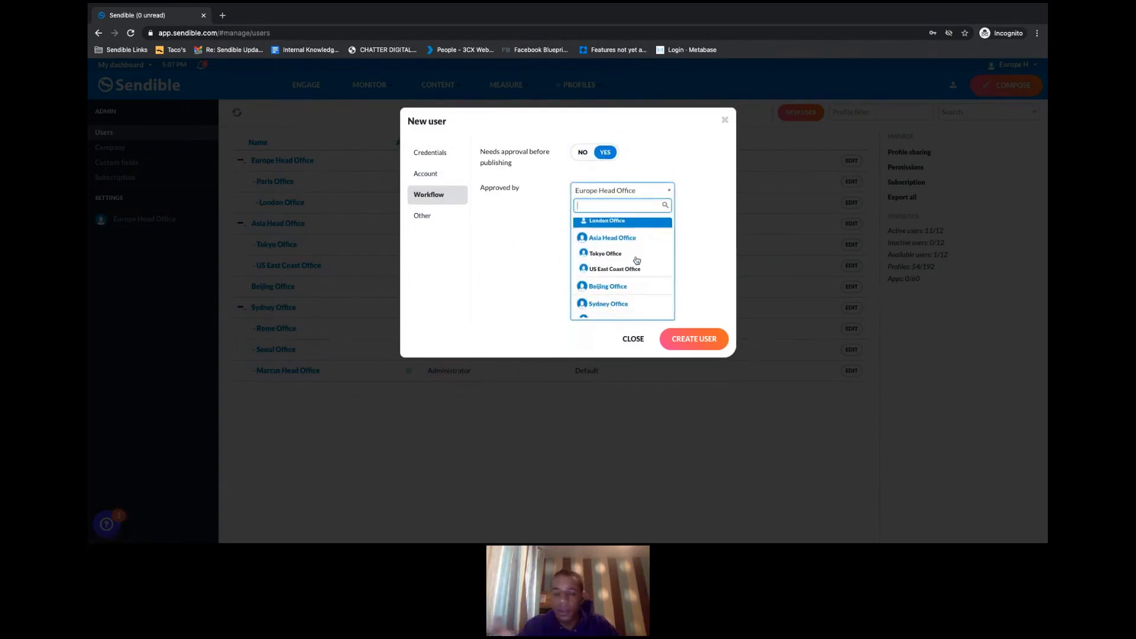
{"action": "scroll", "coordinate": [636, 255], "scroll_direction": "up", "scroll_amount": 1}
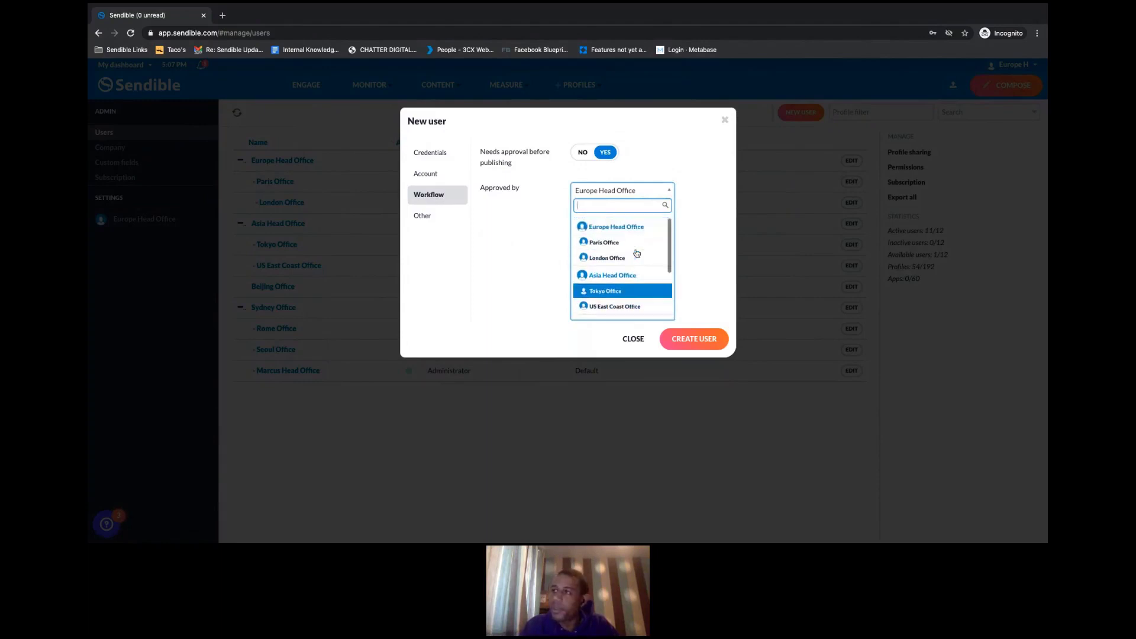
{"action": "scroll", "coordinate": [636, 254], "scroll_direction": "up", "scroll_amount": 1}
{"action": "left_click", "coordinate": [581, 157]}
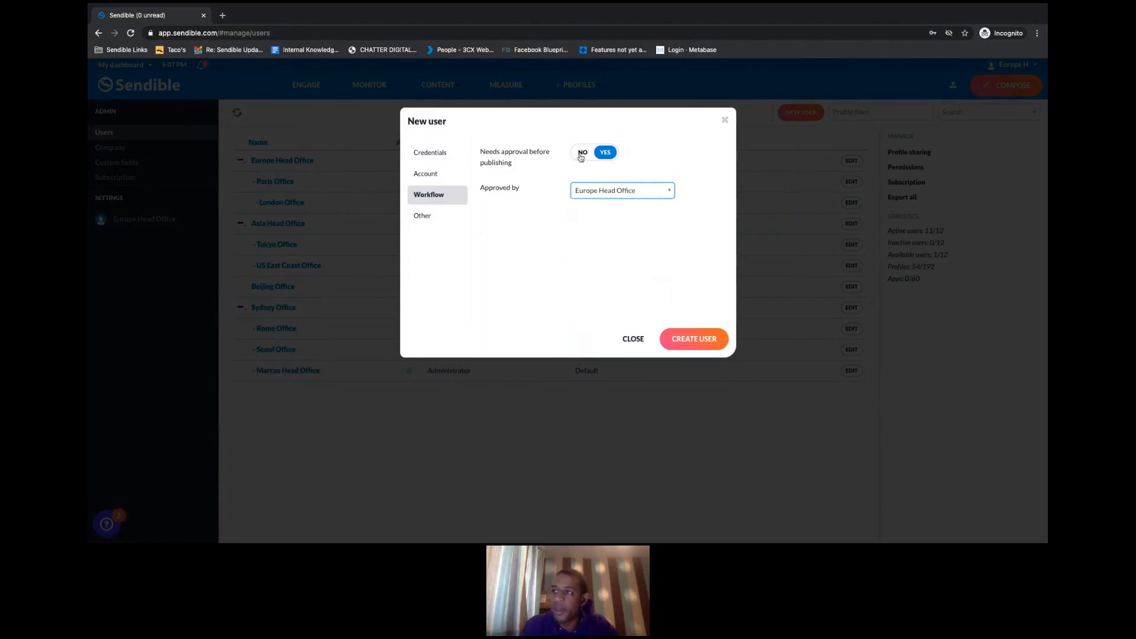
{"action": "left_click", "coordinate": [582, 153]}
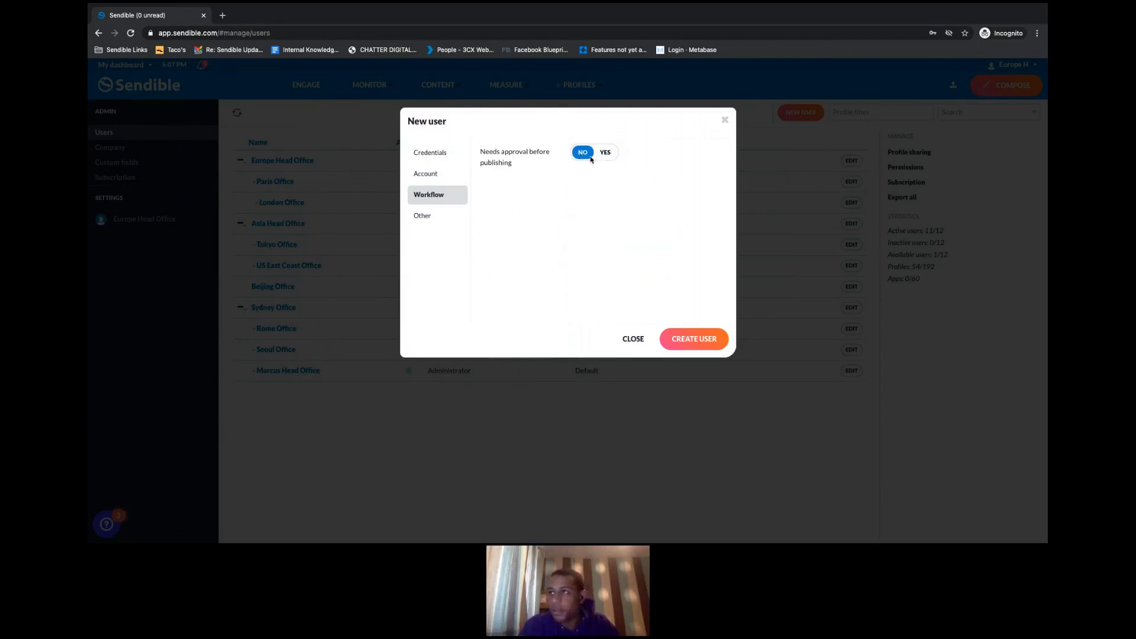
- Review the Other, Credentials and Account tabs, then create the My Company user
{"action": "left_click", "coordinate": [431, 218]}
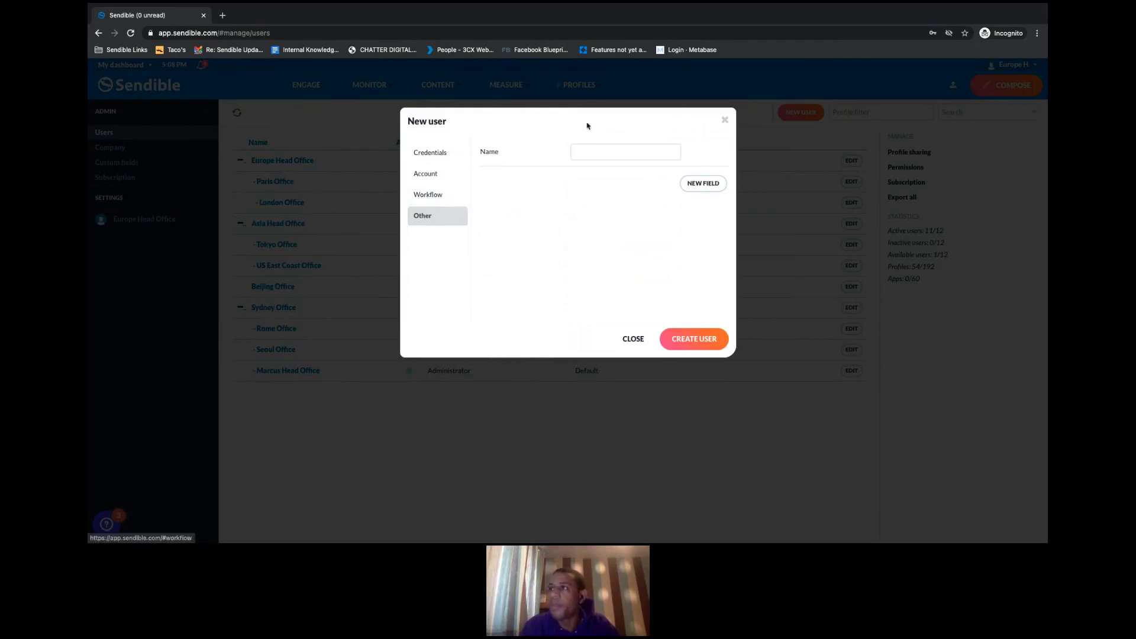
{"action": "left_click", "coordinate": [442, 153]}
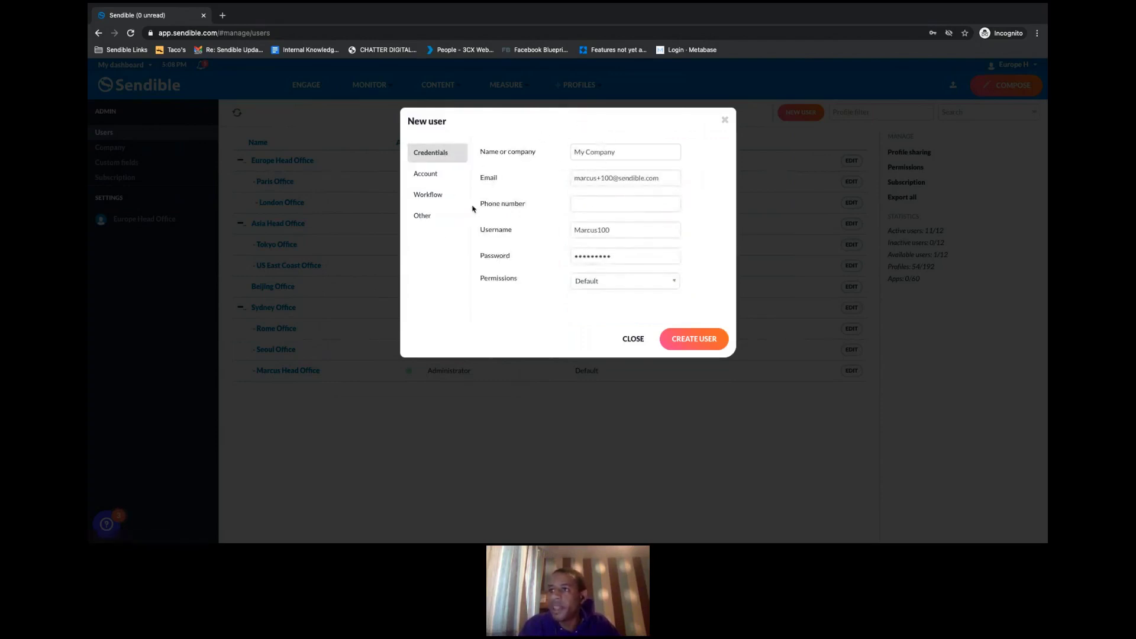
{"action": "left_click", "coordinate": [431, 175]}
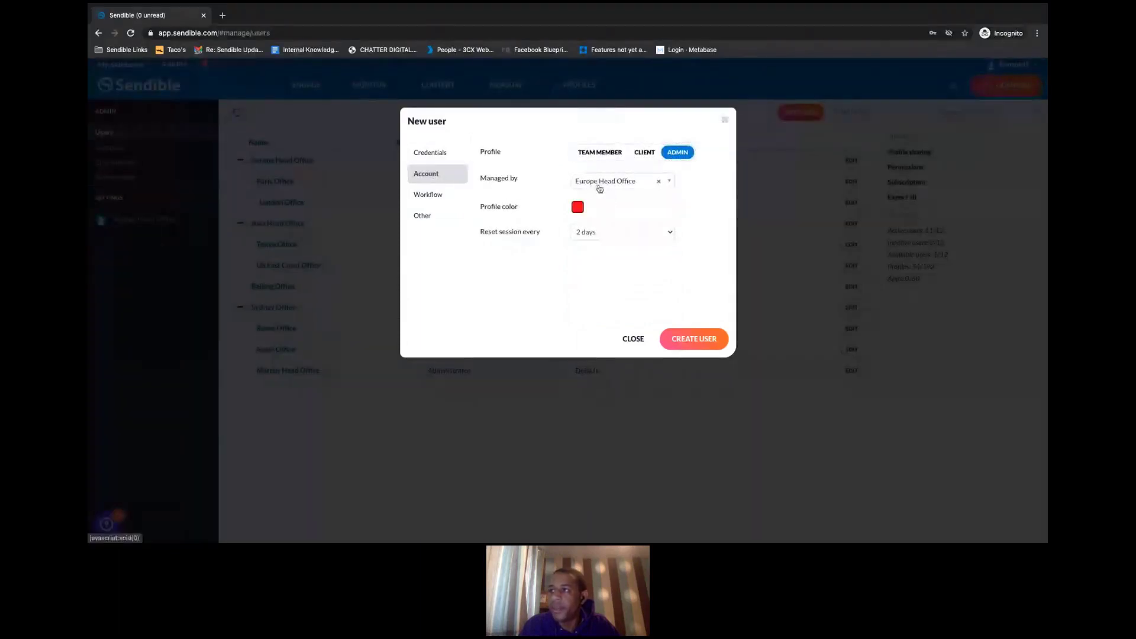
{"action": "left_click", "coordinate": [689, 342]}
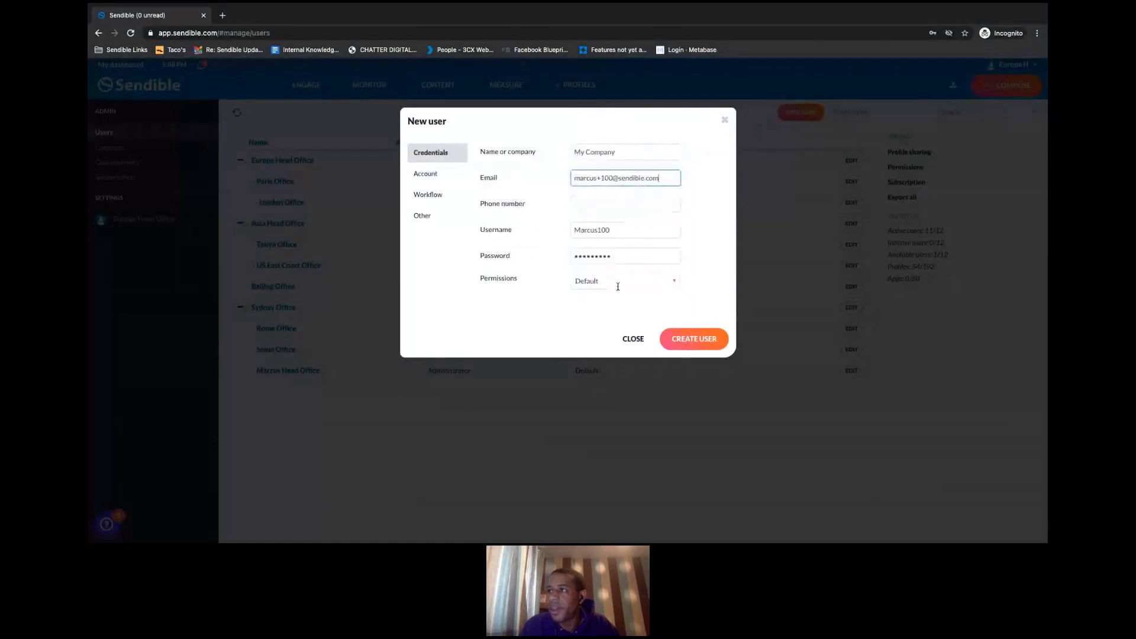
{"action": "left_click", "coordinate": [692, 343]}
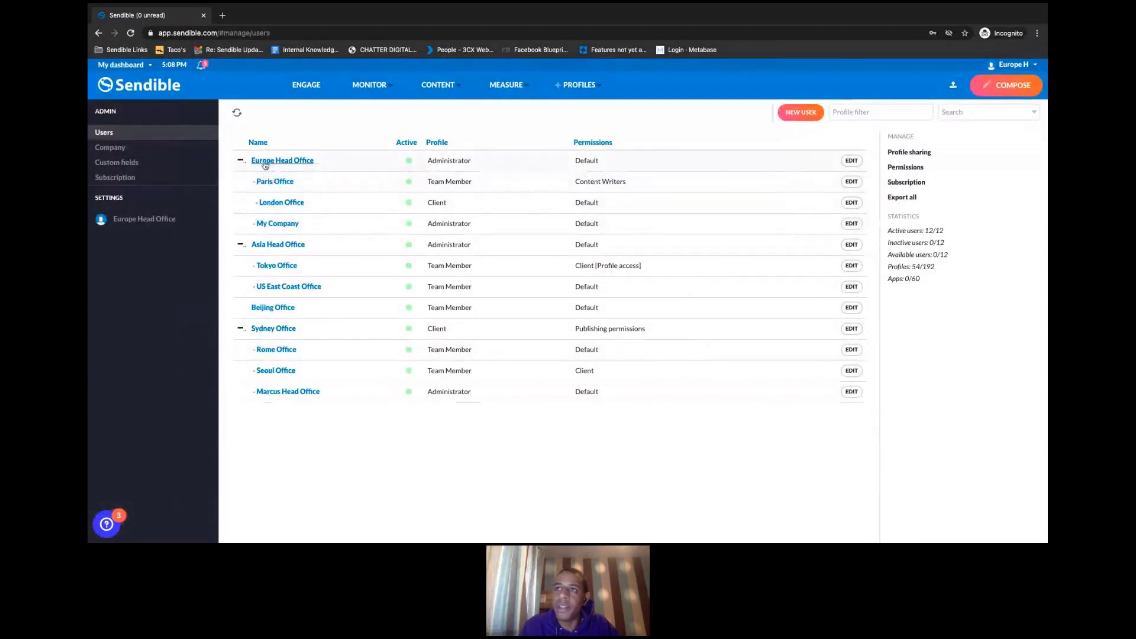
{"action": "left_click", "coordinate": [274, 183]}
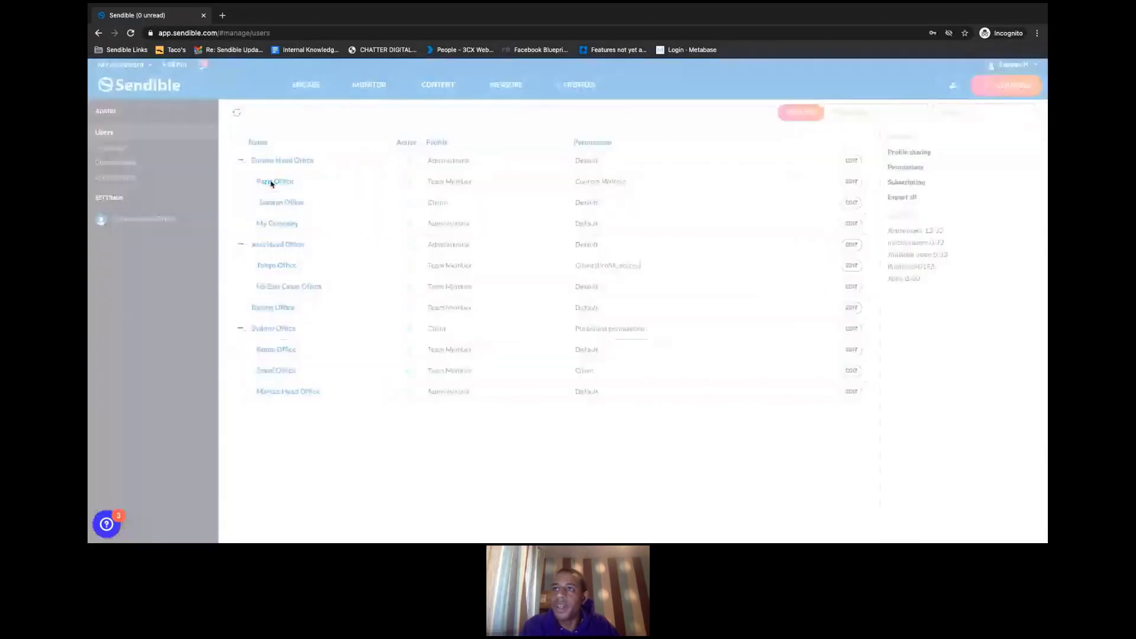
{"action": "left_click", "coordinate": [426, 173]}
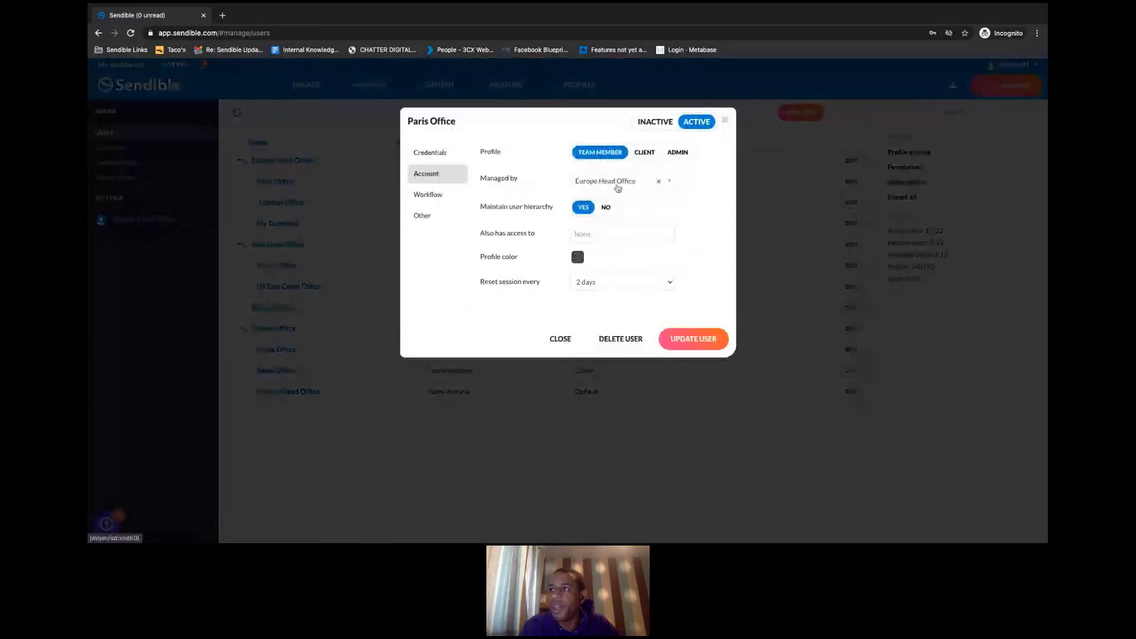
{"action": "left_click", "coordinate": [726, 121]}
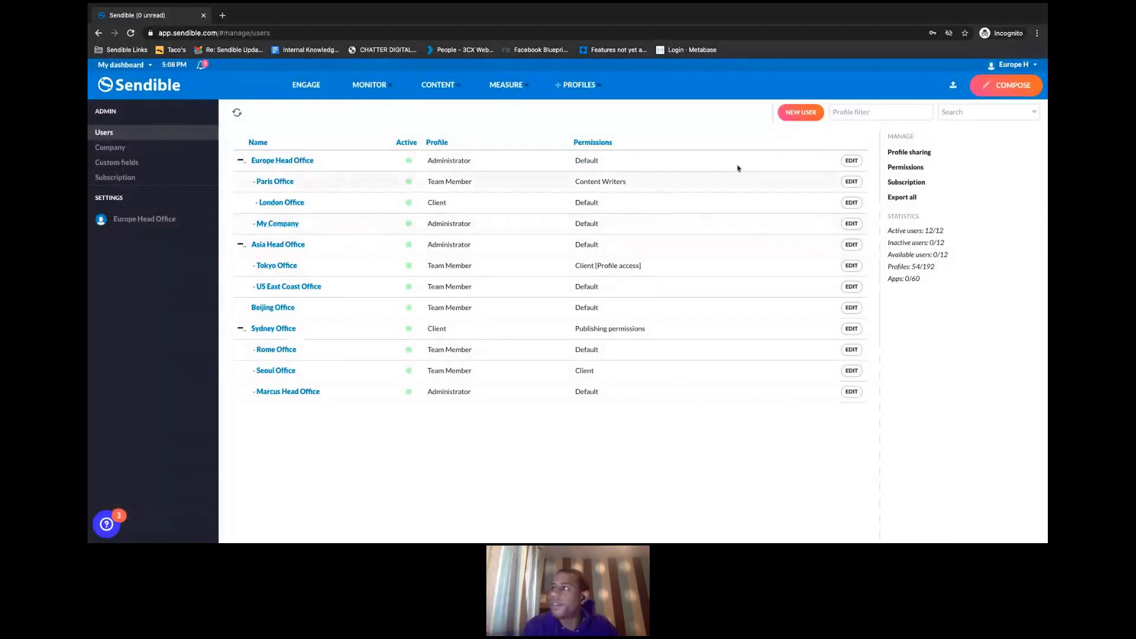
- Sign in as the new My Company user with its username and password via 'Sign in as another user'
{"action": "left_click", "coordinate": [1014, 65]}
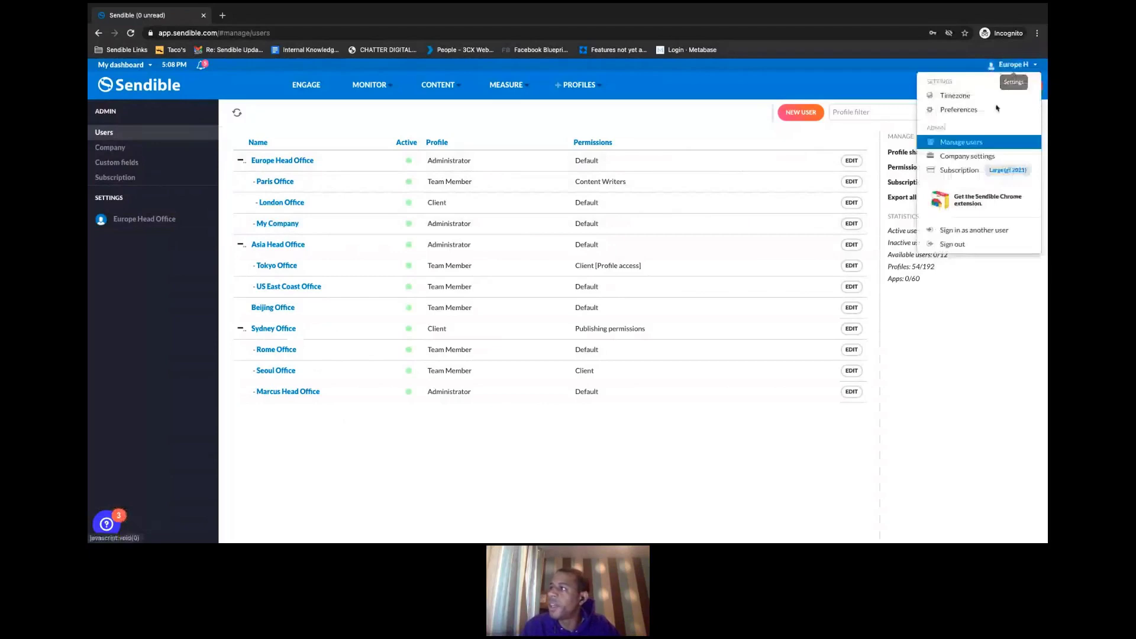
{"action": "left_click", "coordinate": [971, 231]}
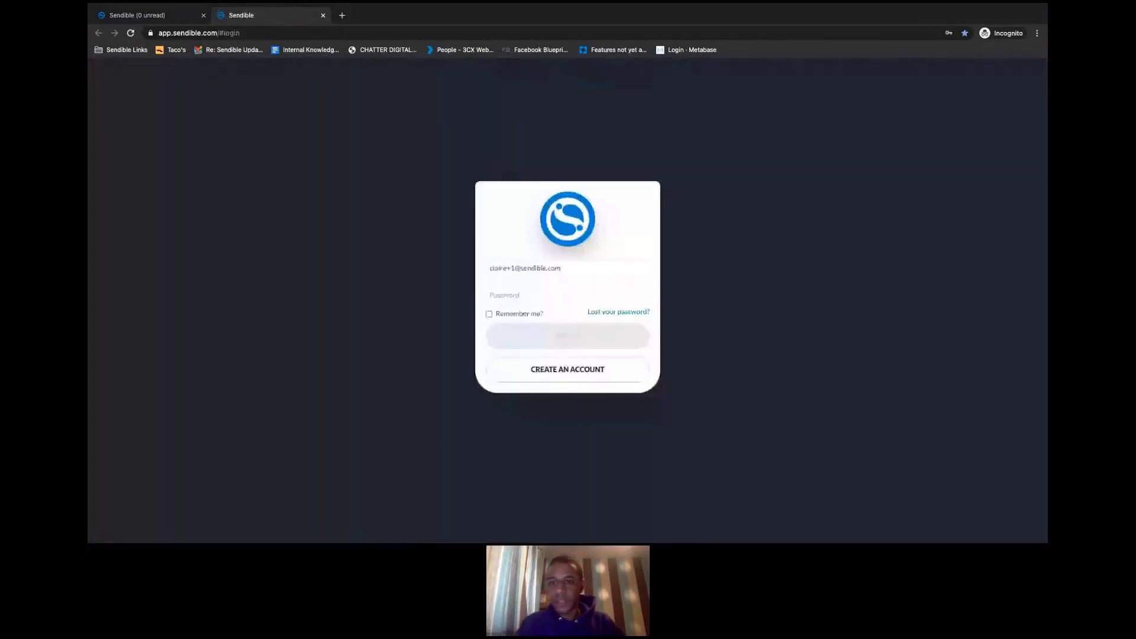
{"action": "left_click", "coordinate": [570, 268]}
{"action": "triple_click", "coordinate": [571, 267]}
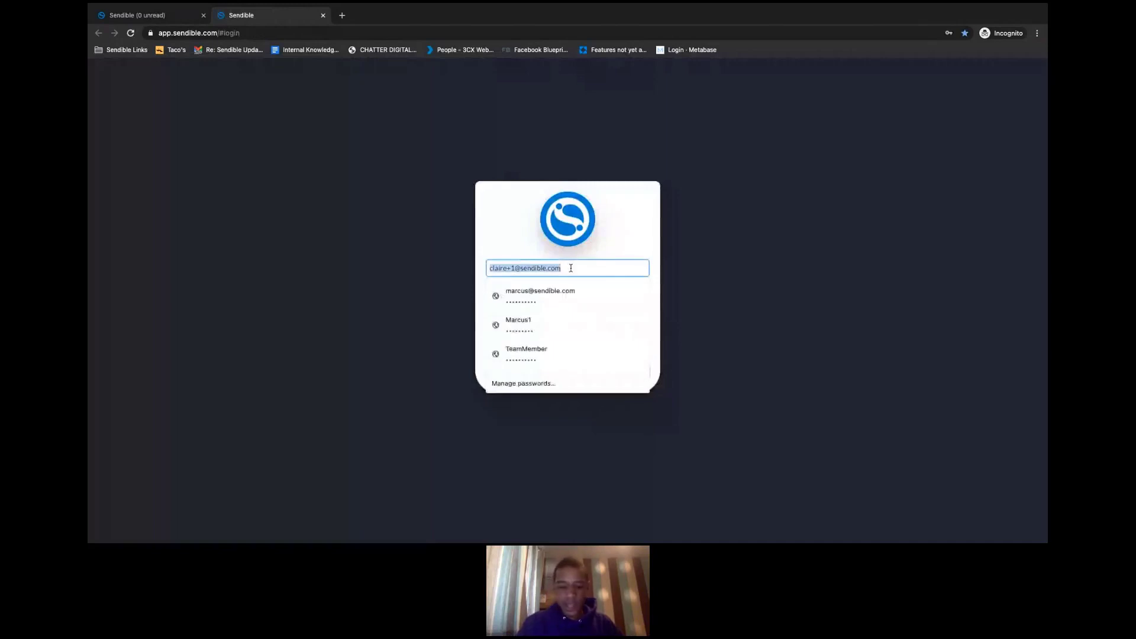
{"action": "type", "text": "Marcus100"}
{"action": "left_click", "coordinate": [546, 290]}
{"action": "type", "text": "*********"}
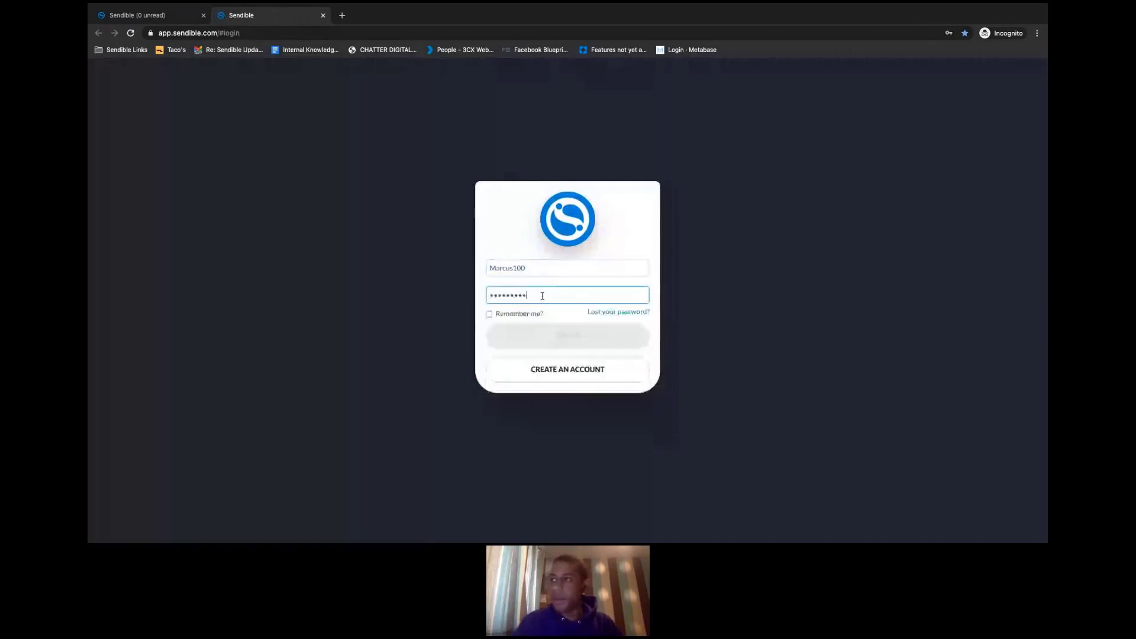
{"action": "left_click", "coordinate": [549, 335]}
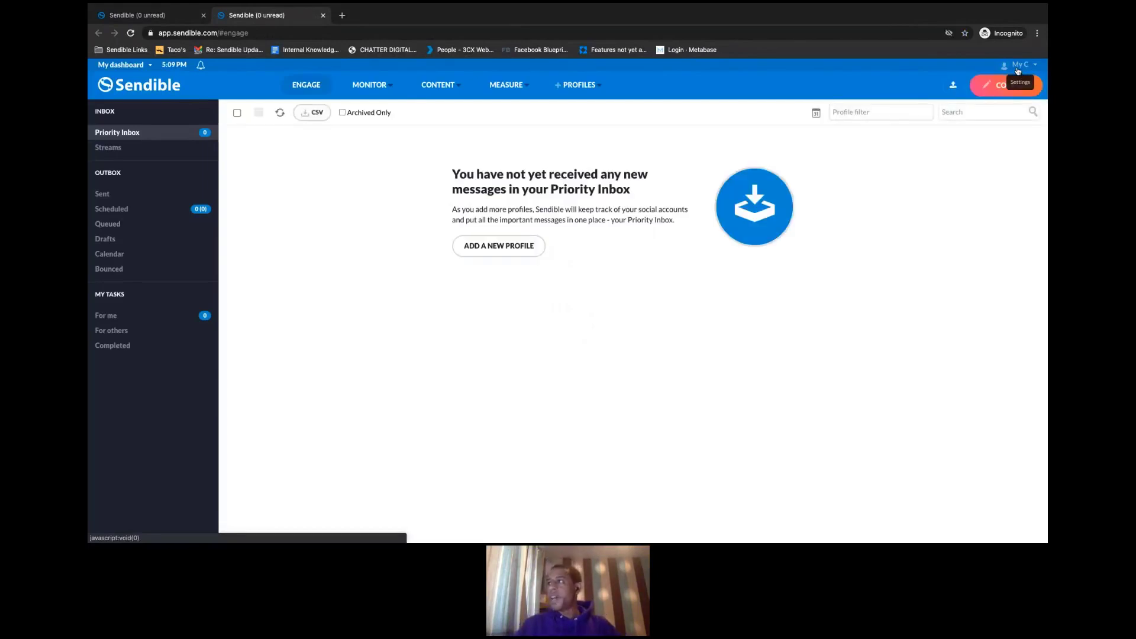
- Browse the dashboard switcher's offices, then load the Users page from the My C account menu
{"action": "left_click", "coordinate": [1018, 69]}
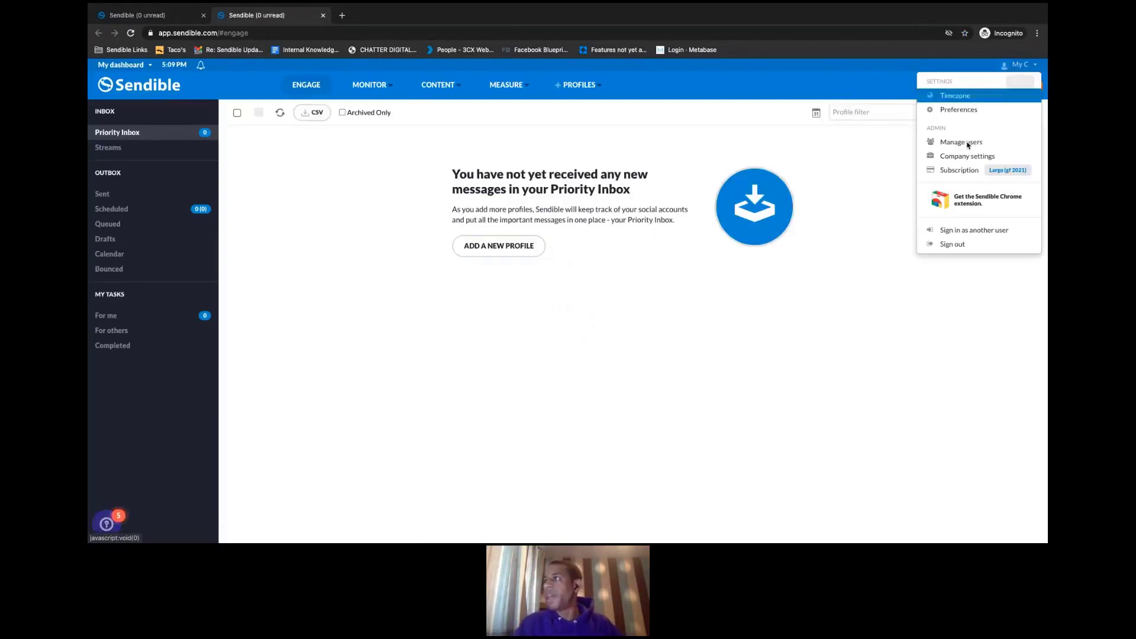
{"action": "left_click", "coordinate": [973, 279]}
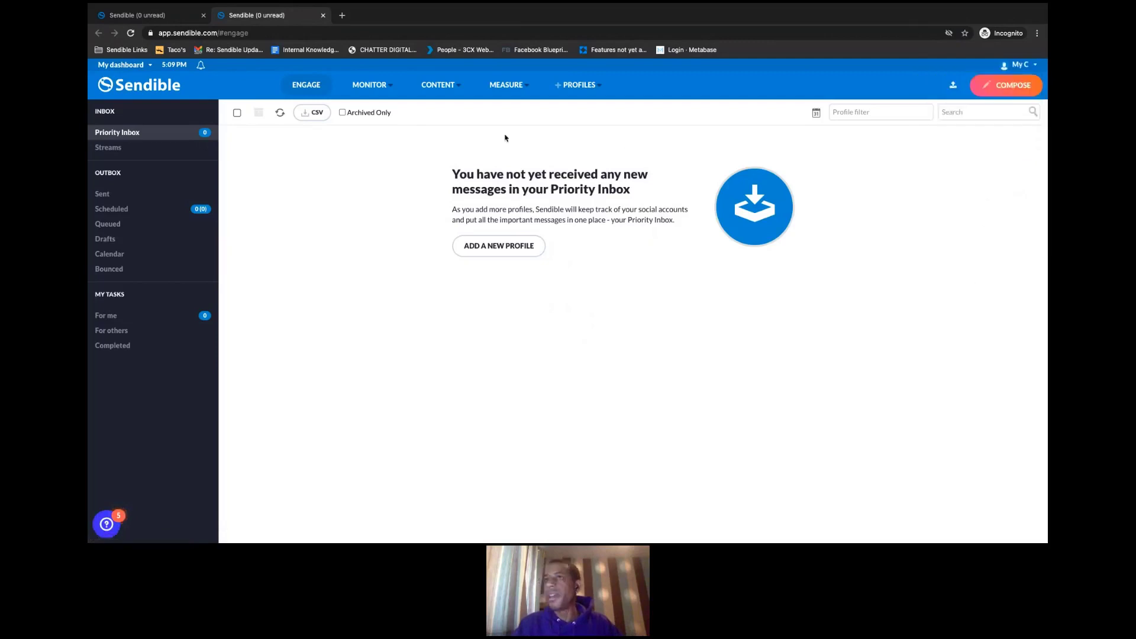
{"action": "left_click", "coordinate": [110, 65]}
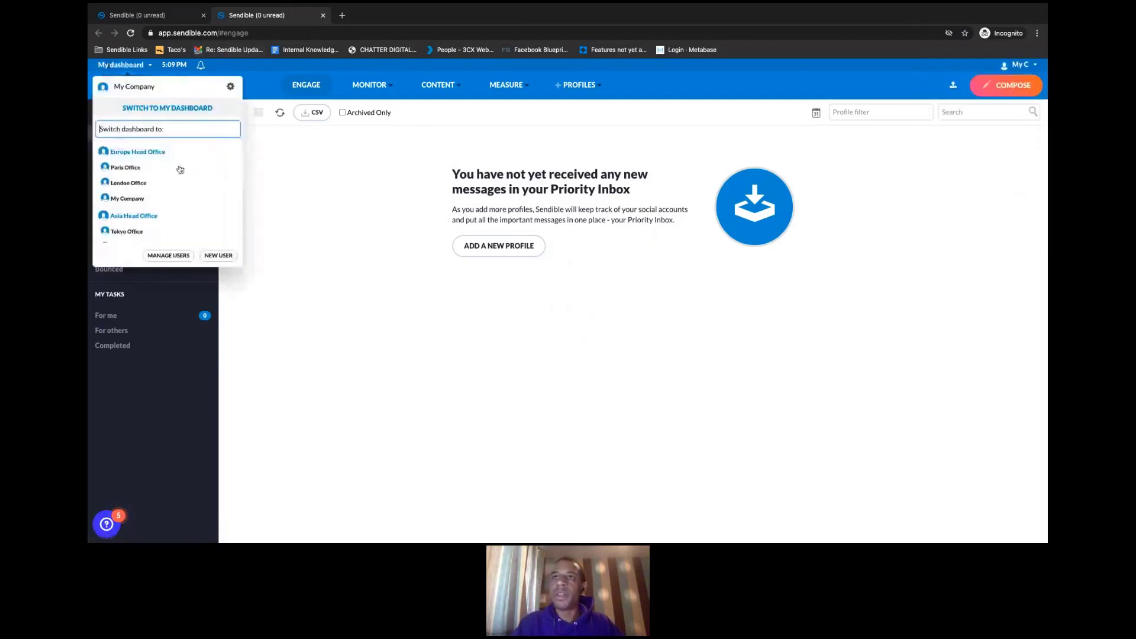
{"action": "scroll", "coordinate": [177, 178], "scroll_direction": "down", "scroll_amount": 4}
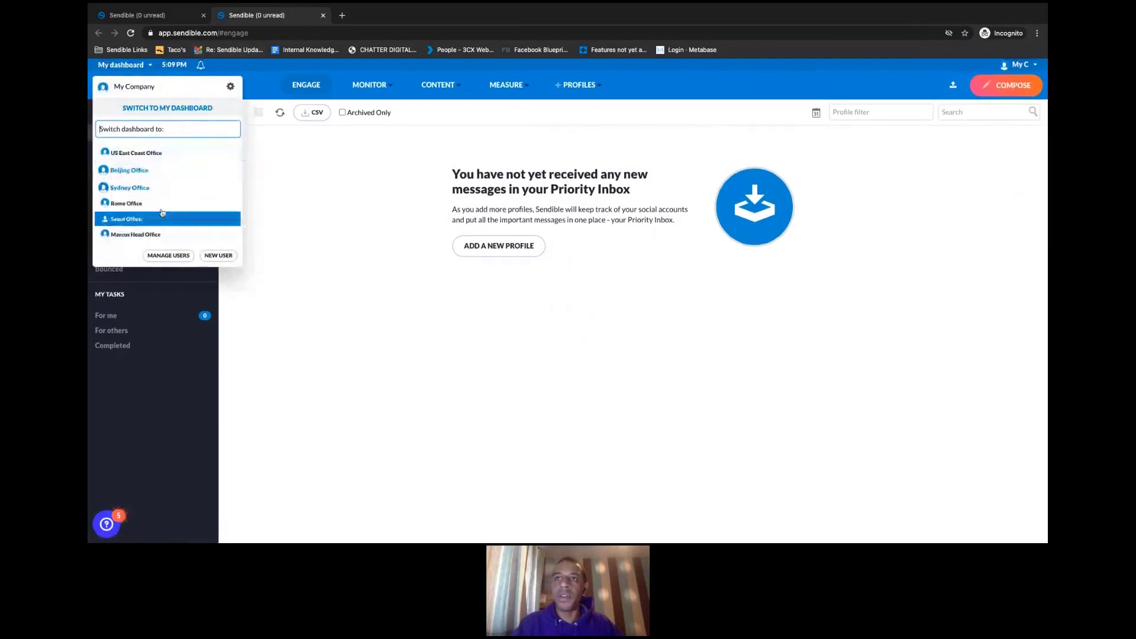
{"action": "scroll", "coordinate": [160, 207], "scroll_direction": "up", "scroll_amount": 5}
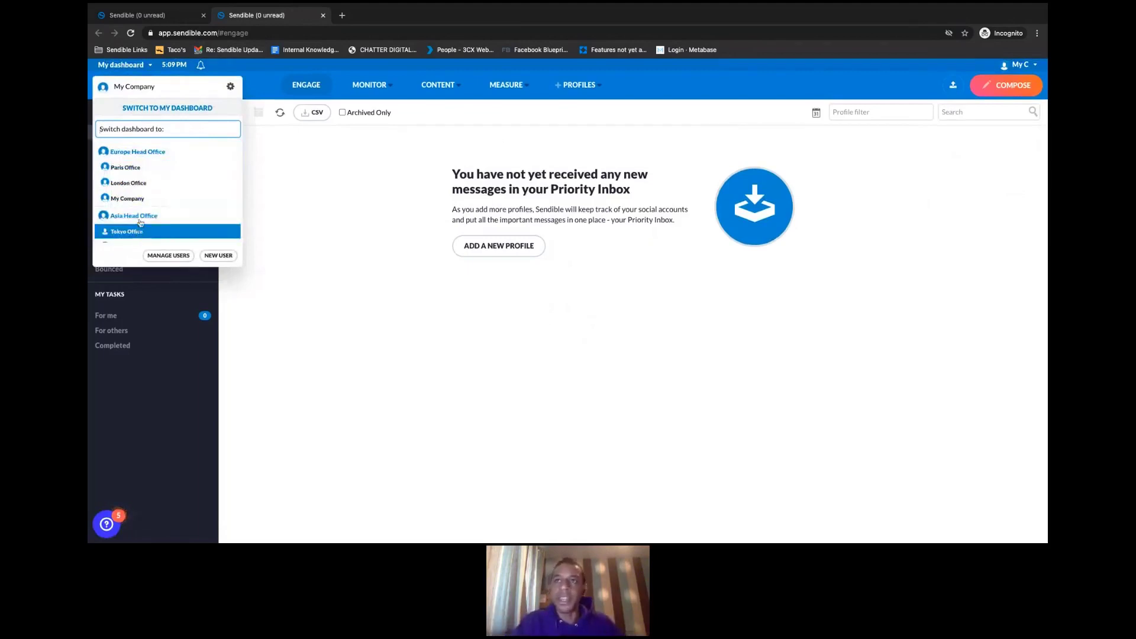
{"action": "scroll", "coordinate": [166, 219], "scroll_direction": "down", "scroll_amount": 1}
{"action": "left_click", "coordinate": [288, 211]}
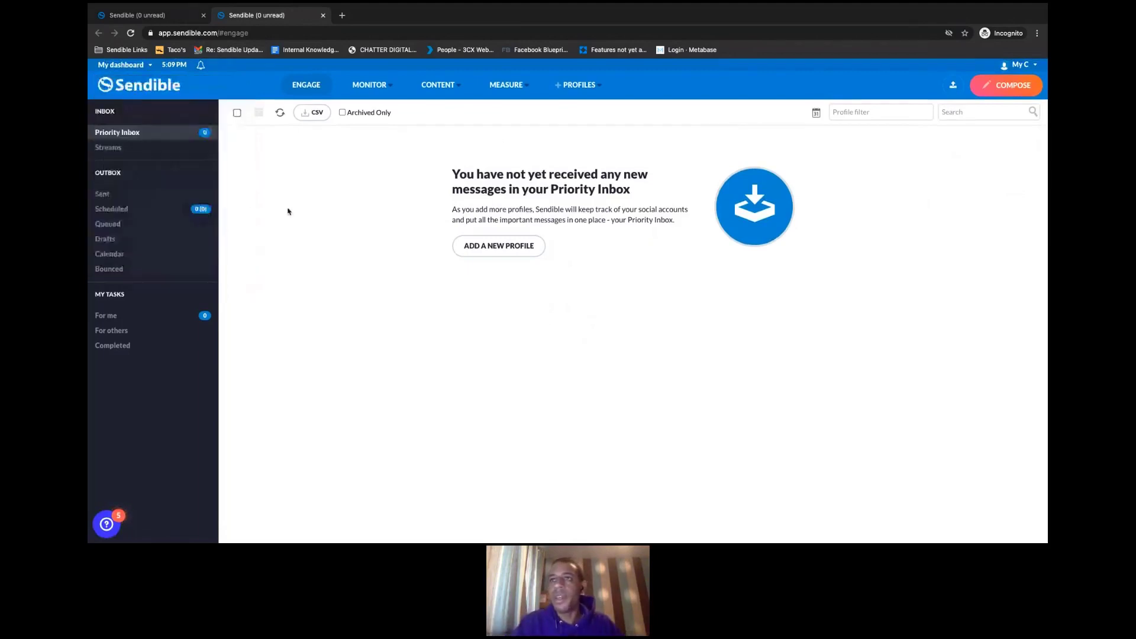
{"action": "left_click", "coordinate": [126, 66]}
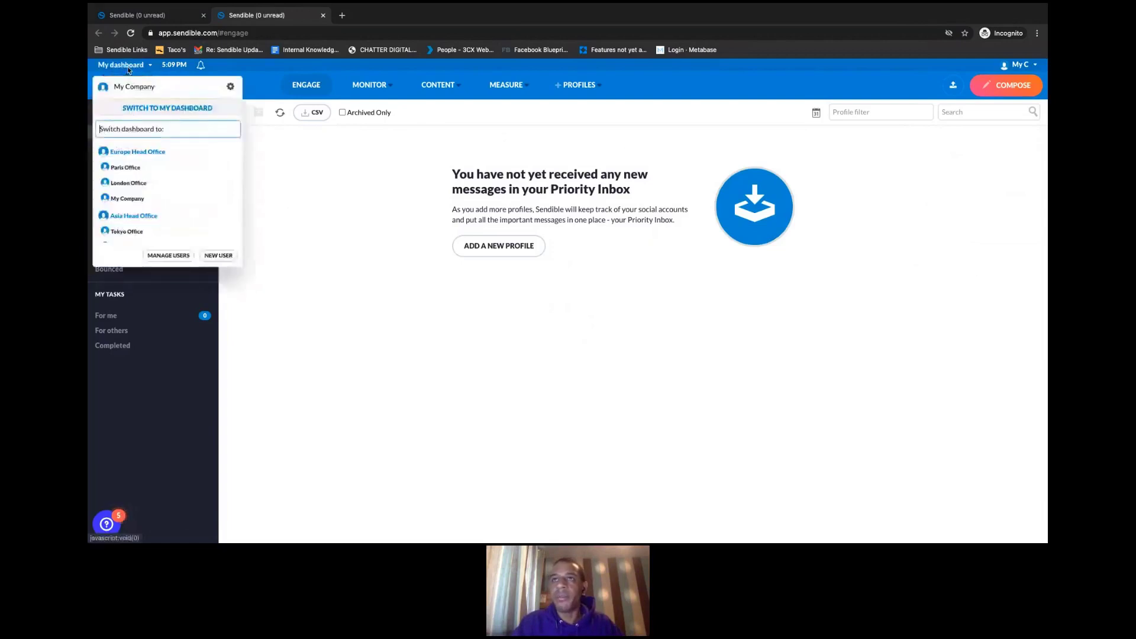
{"action": "scroll", "coordinate": [185, 231], "scroll_direction": "down", "scroll_amount": 5}
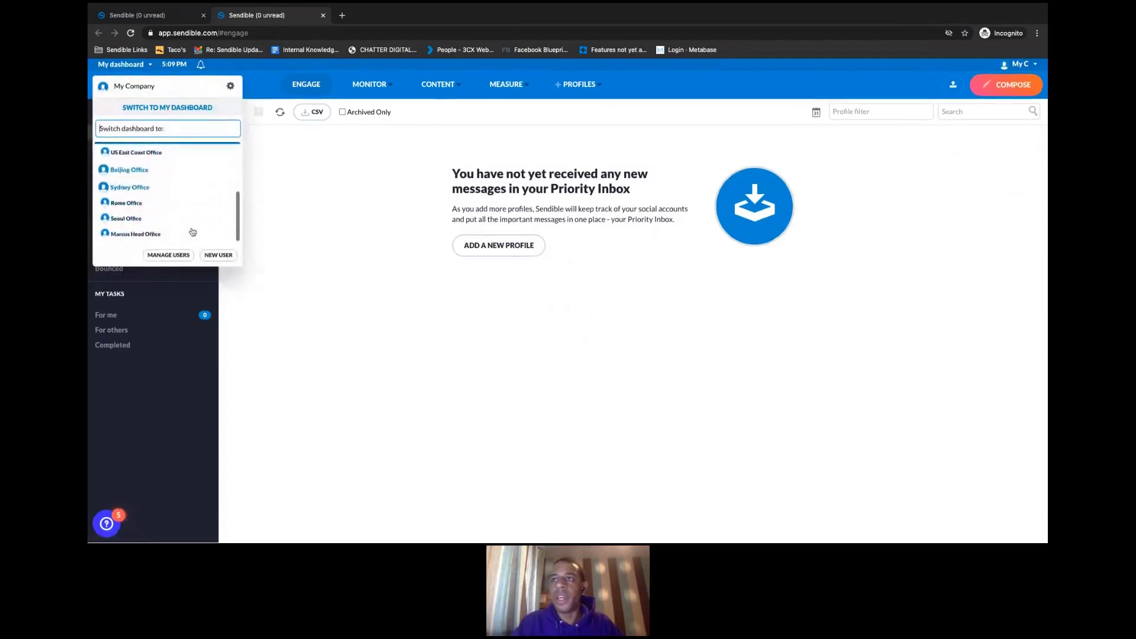
{"action": "left_click", "coordinate": [290, 244]}
{"action": "left_click", "coordinate": [1016, 67]}
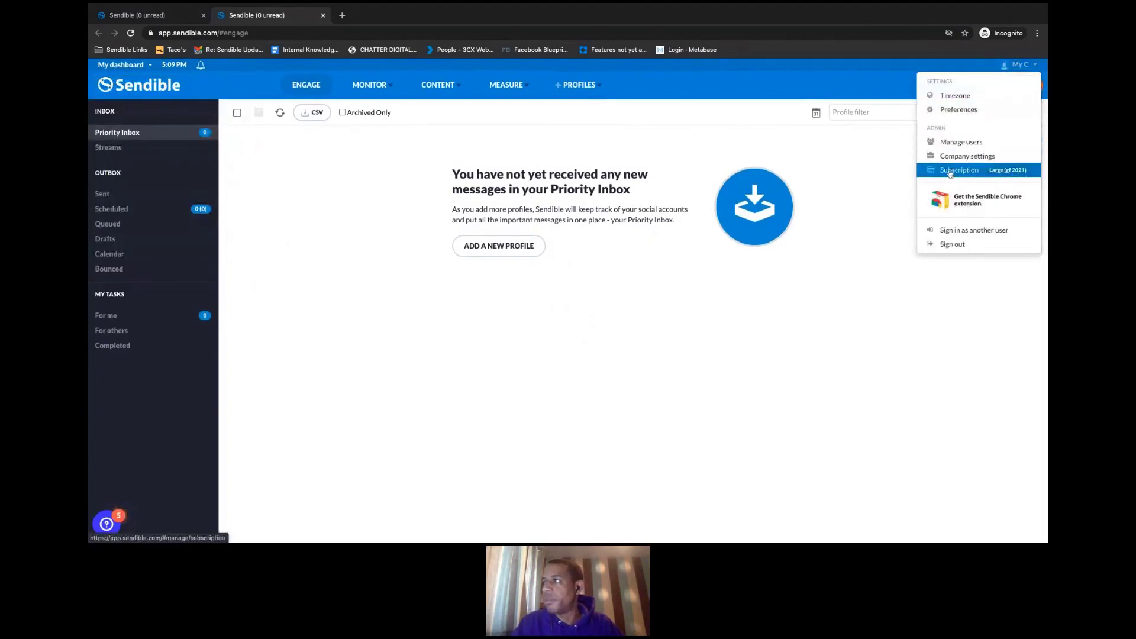
{"action": "left_click", "coordinate": [949, 145]}
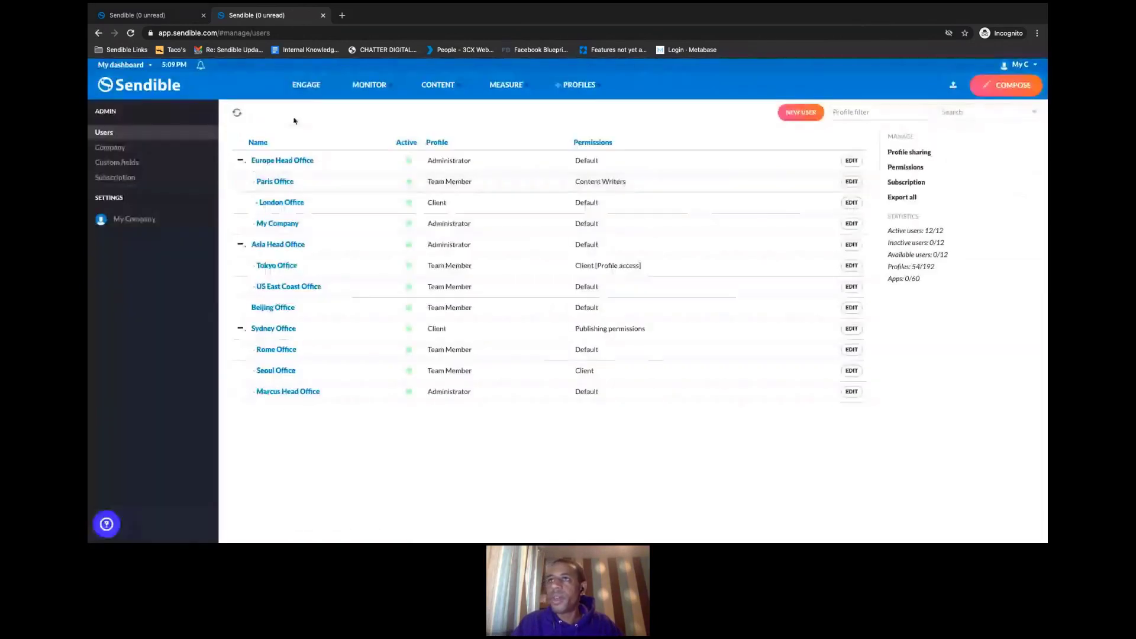
{"action": "left_click", "coordinate": [304, 89]}
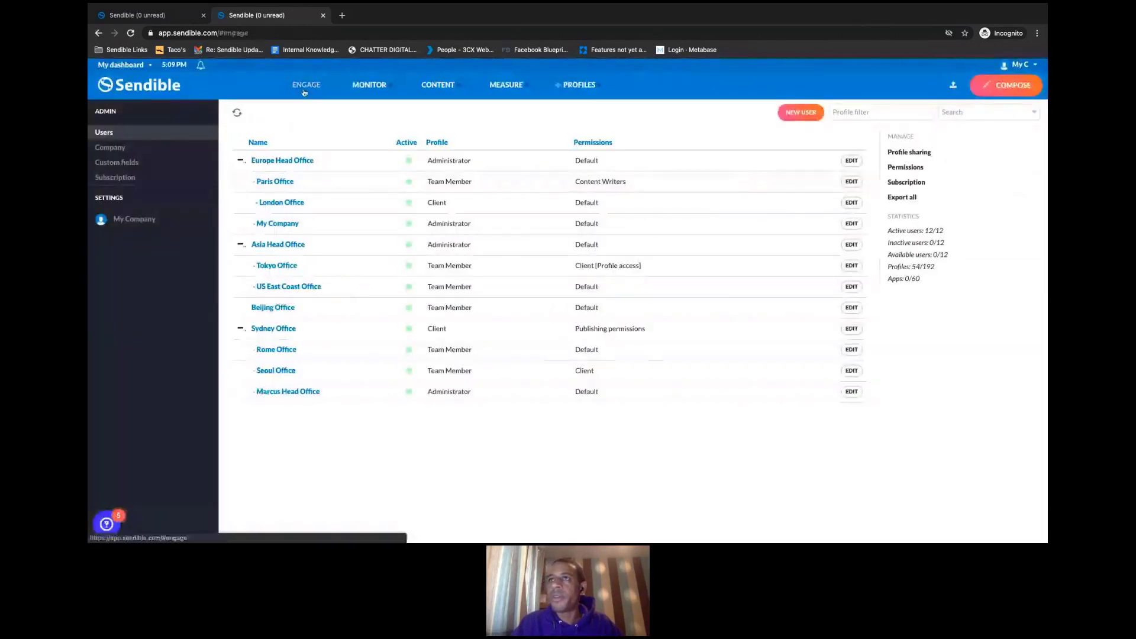
{"action": "left_click", "coordinate": [169, 20]}
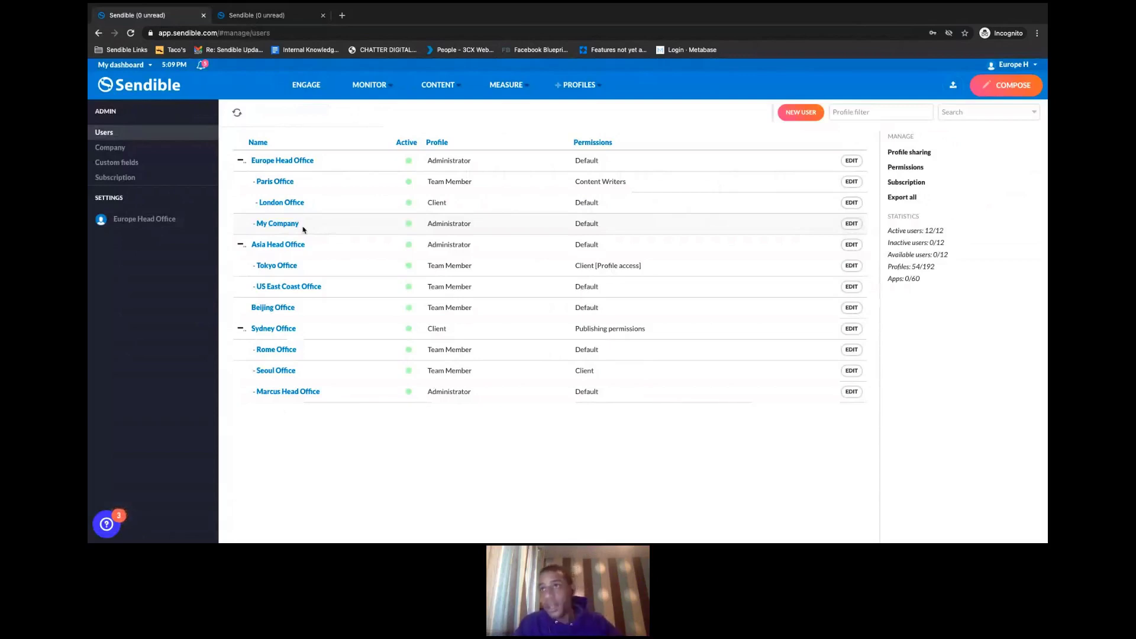
{"action": "left_click", "coordinate": [288, 224]}
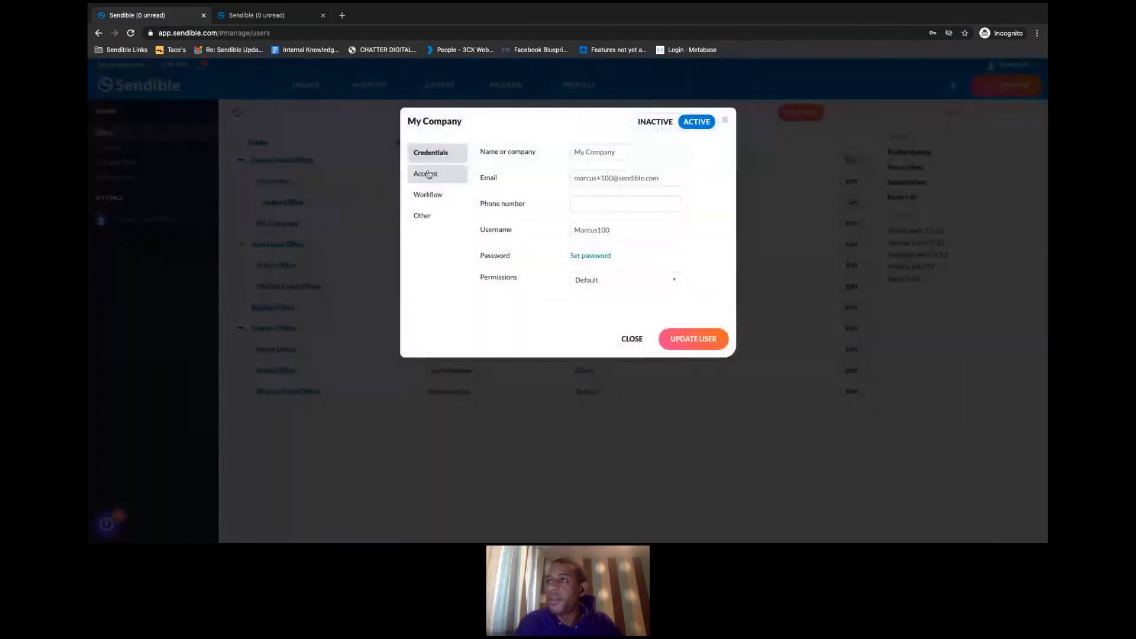
{"action": "left_click", "coordinate": [430, 174]}
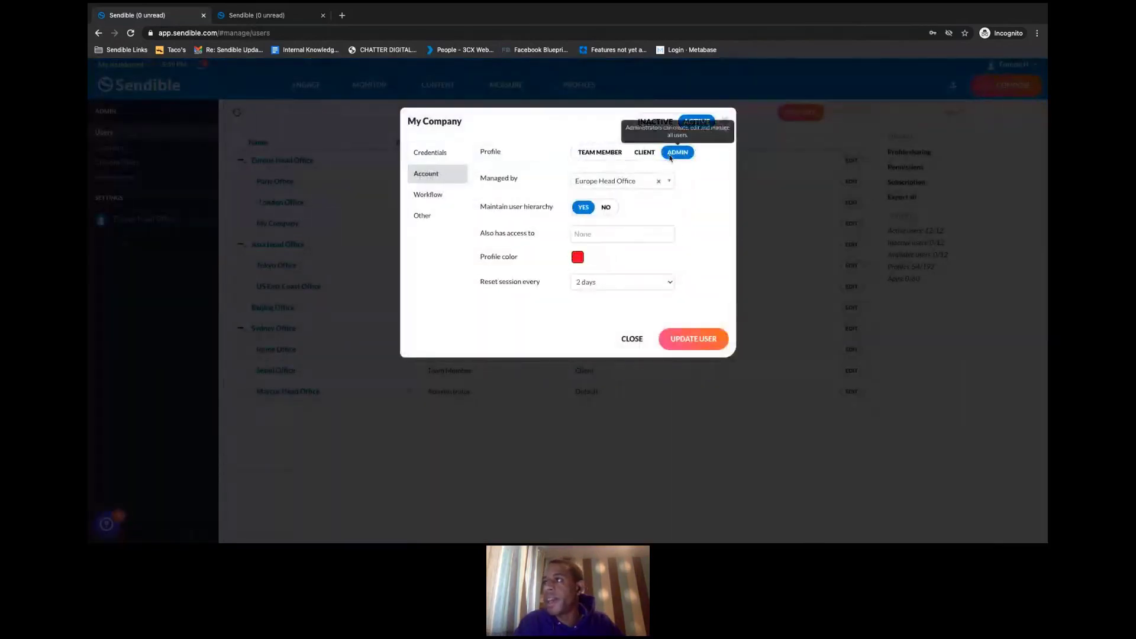
{"action": "left_click", "coordinate": [601, 153]}
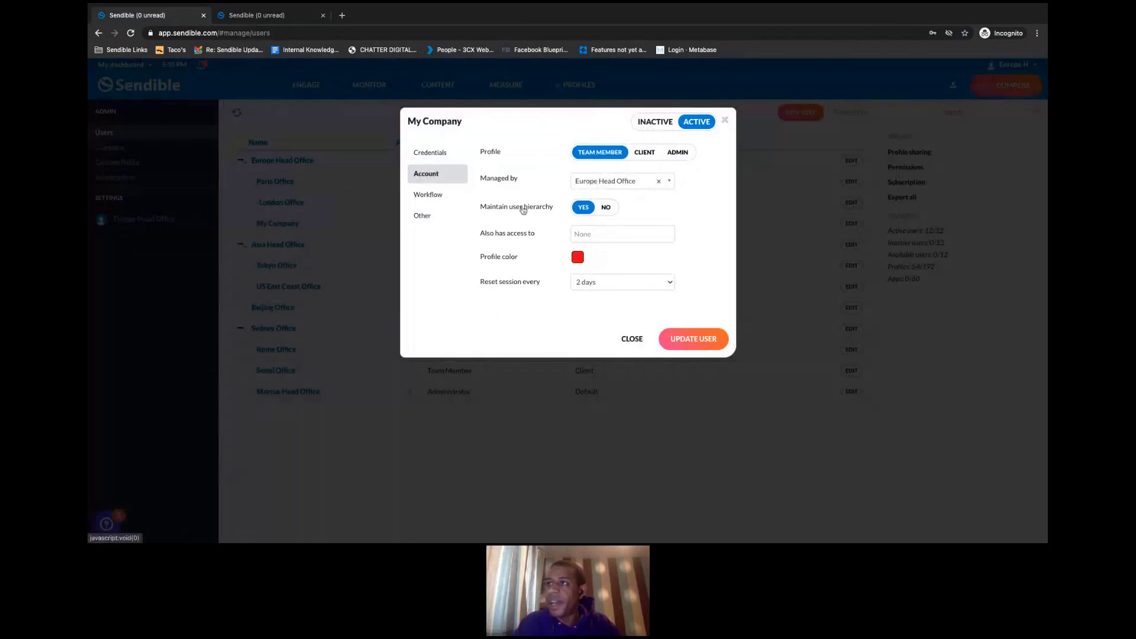
{"action": "mouse_move", "coordinate": [537, 214]}
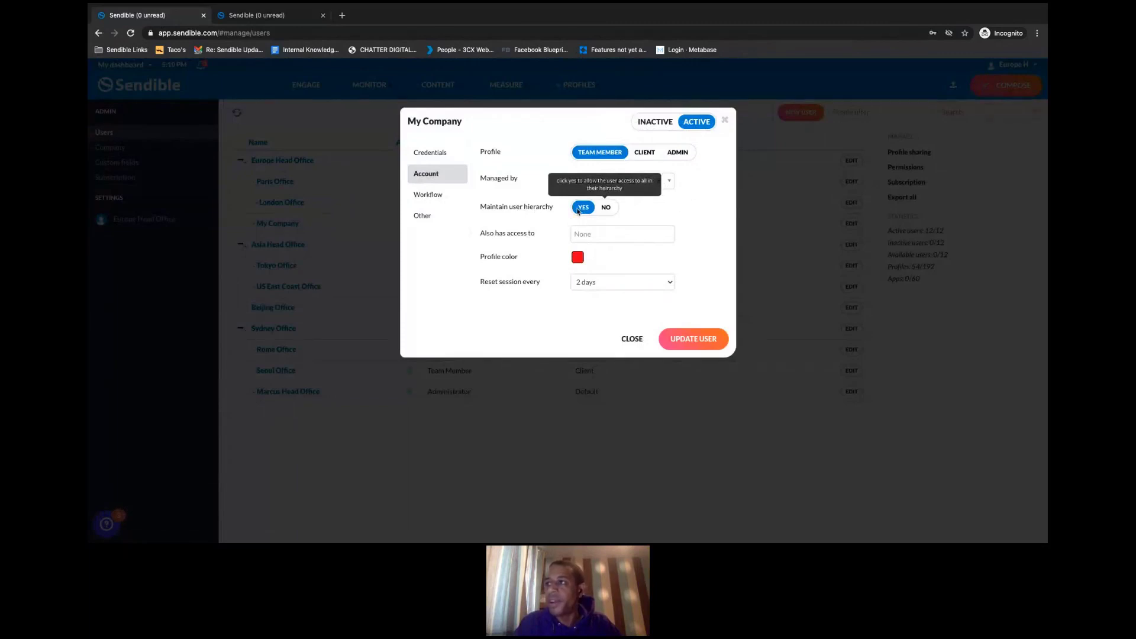
{"action": "left_click", "coordinate": [693, 338]}
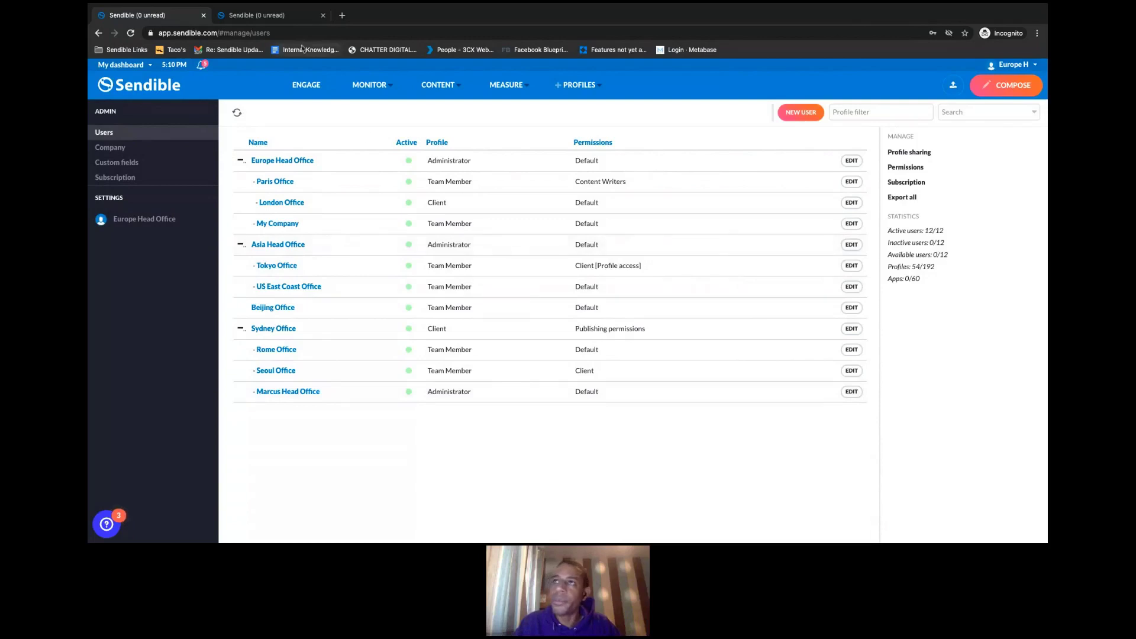
- Reload the My Company user's tab and check its dashboard switcher now lists only four offices
{"action": "left_click", "coordinate": [281, 21]}
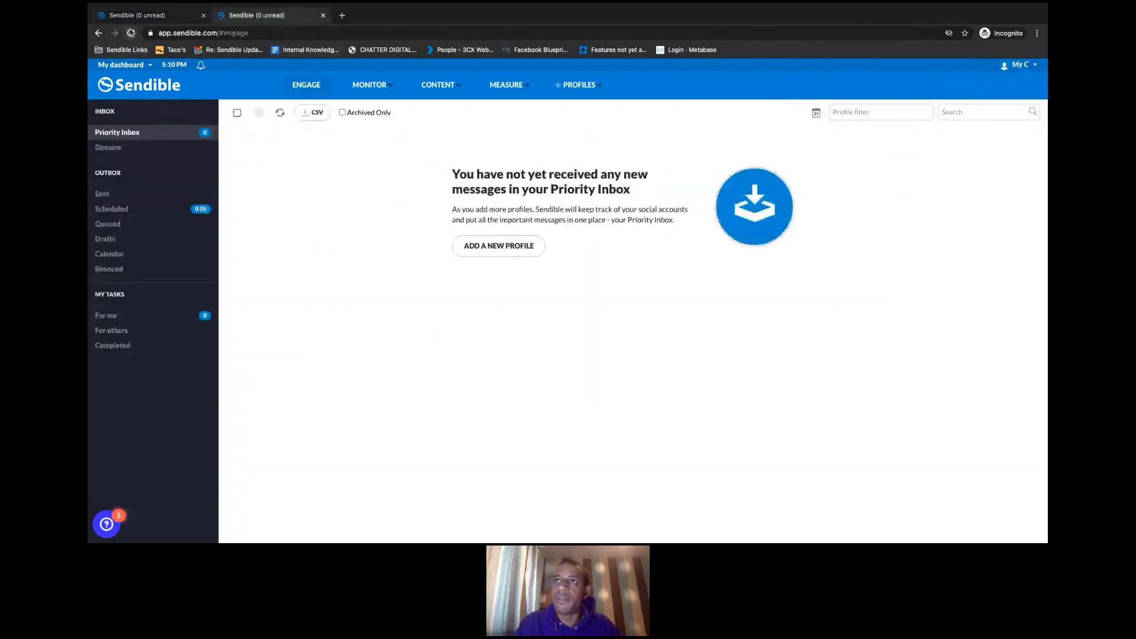
{"action": "left_click", "coordinate": [130, 32]}
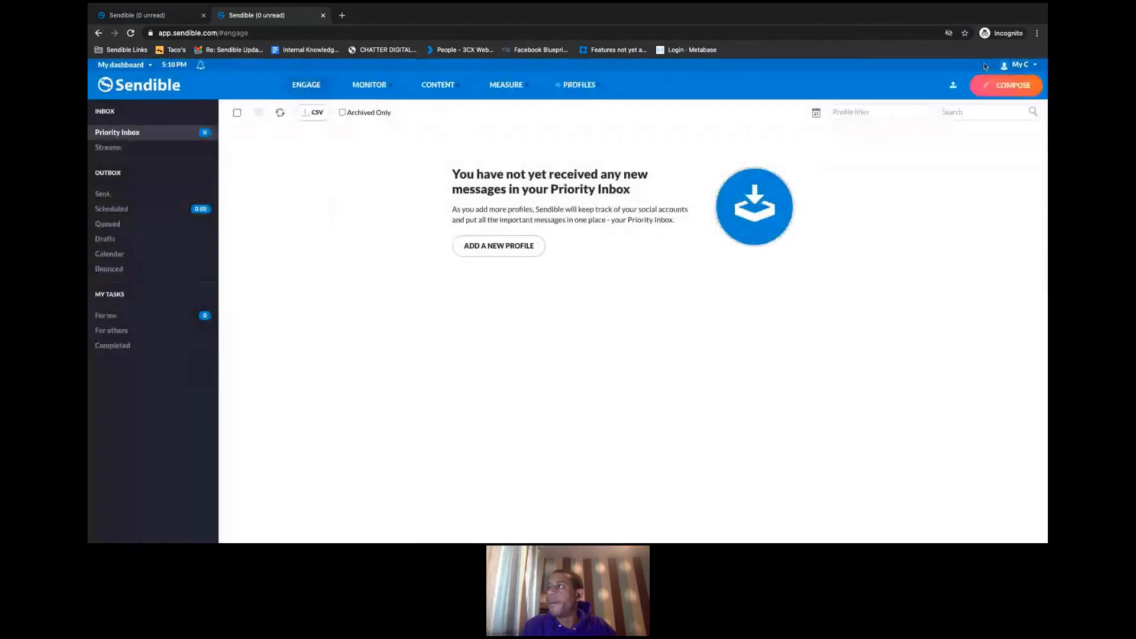
{"action": "left_click", "coordinate": [1020, 65]}
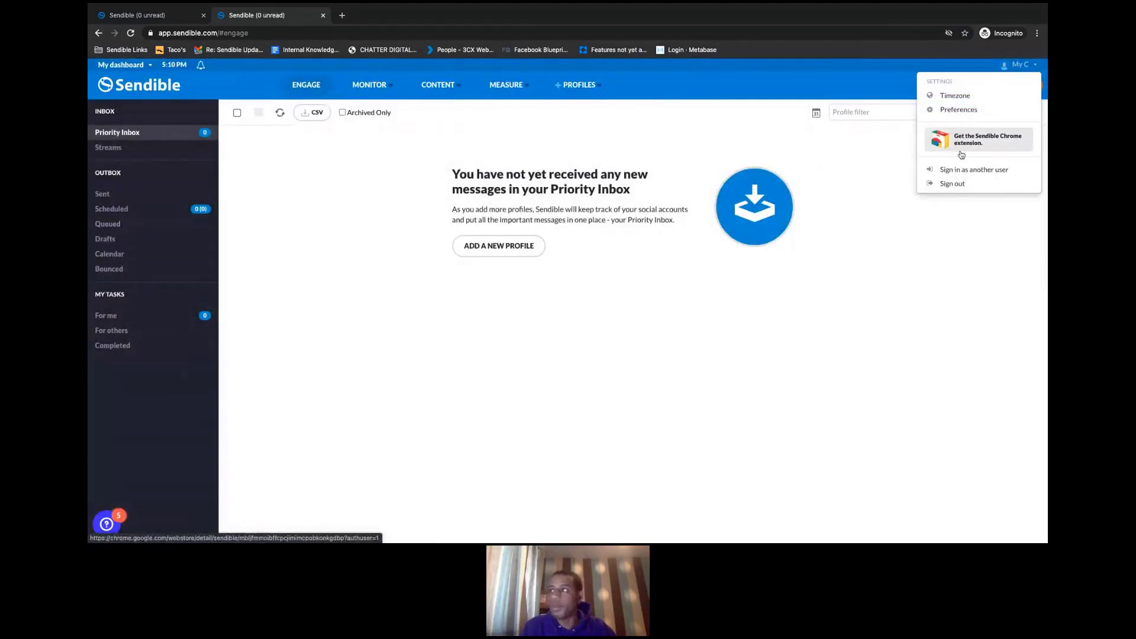
{"action": "left_click", "coordinate": [131, 66]}
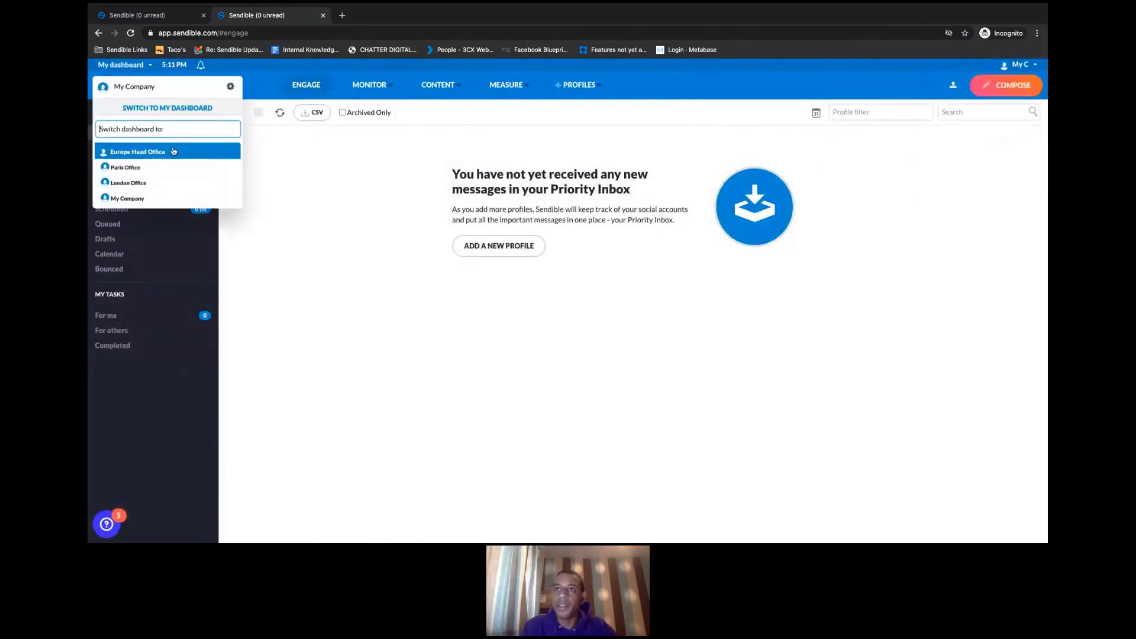
{"action": "key", "text": "Down"}
{"action": "key", "text": "Down"}
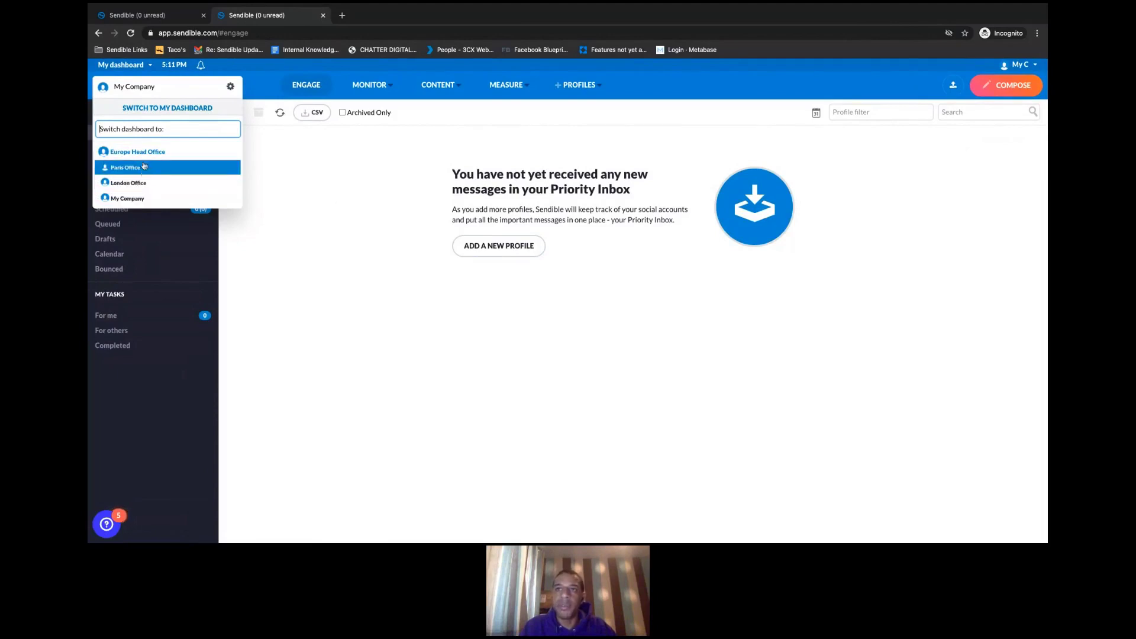
{"action": "left_click", "coordinate": [323, 244]}
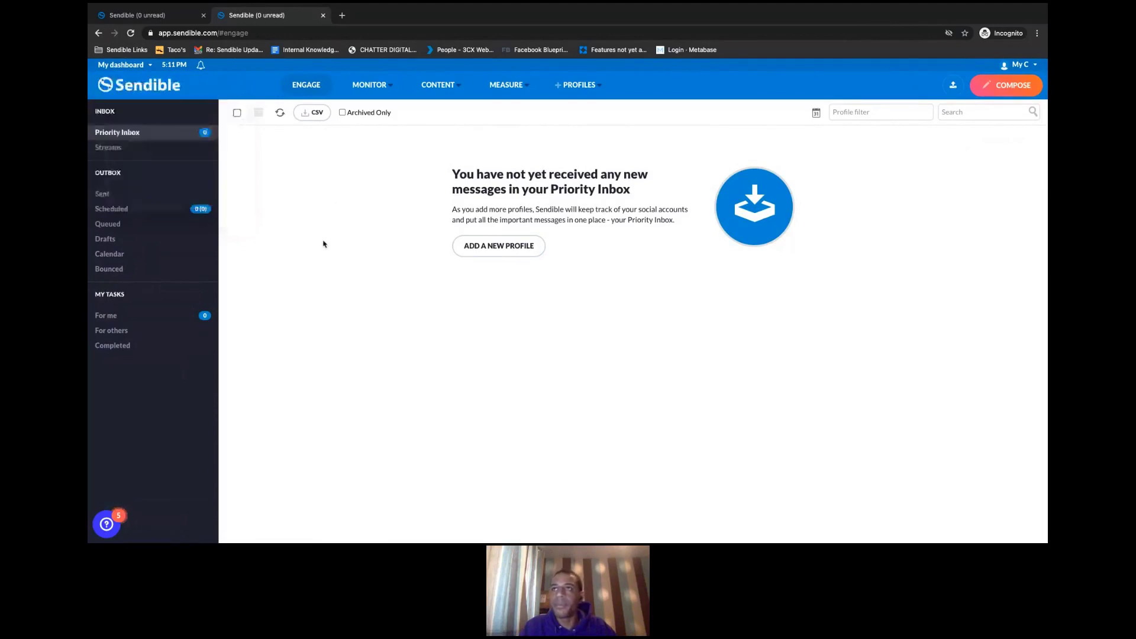
- In the admin tab, set My Company's 'Maintain user hierarchy' to NO and update the user
{"action": "left_click", "coordinate": [179, 19]}
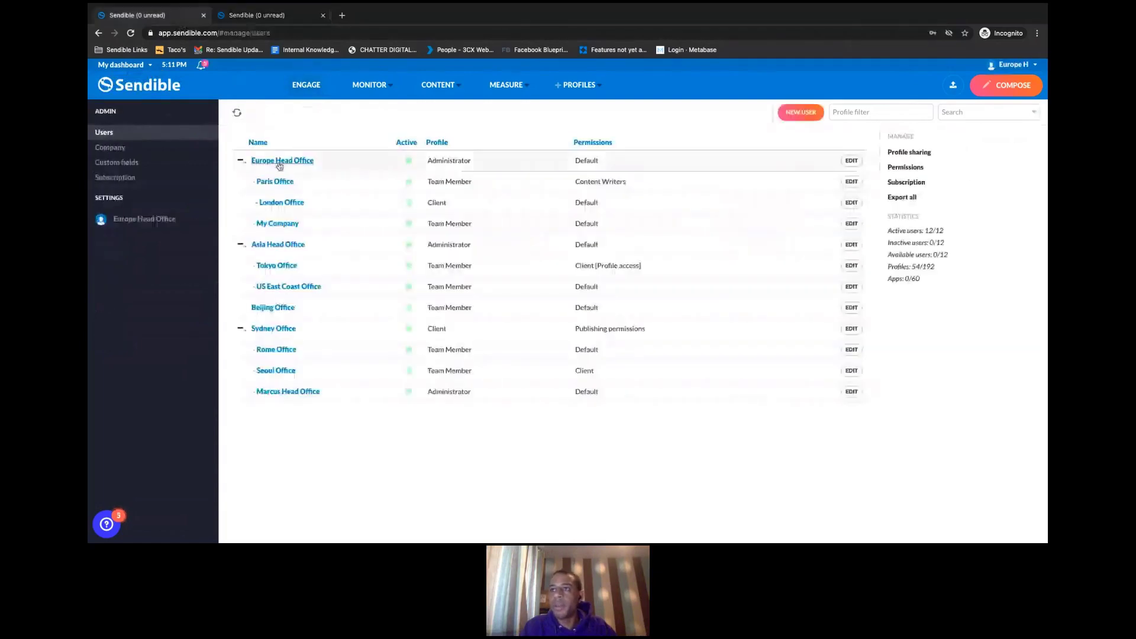
{"action": "left_click", "coordinate": [278, 224]}
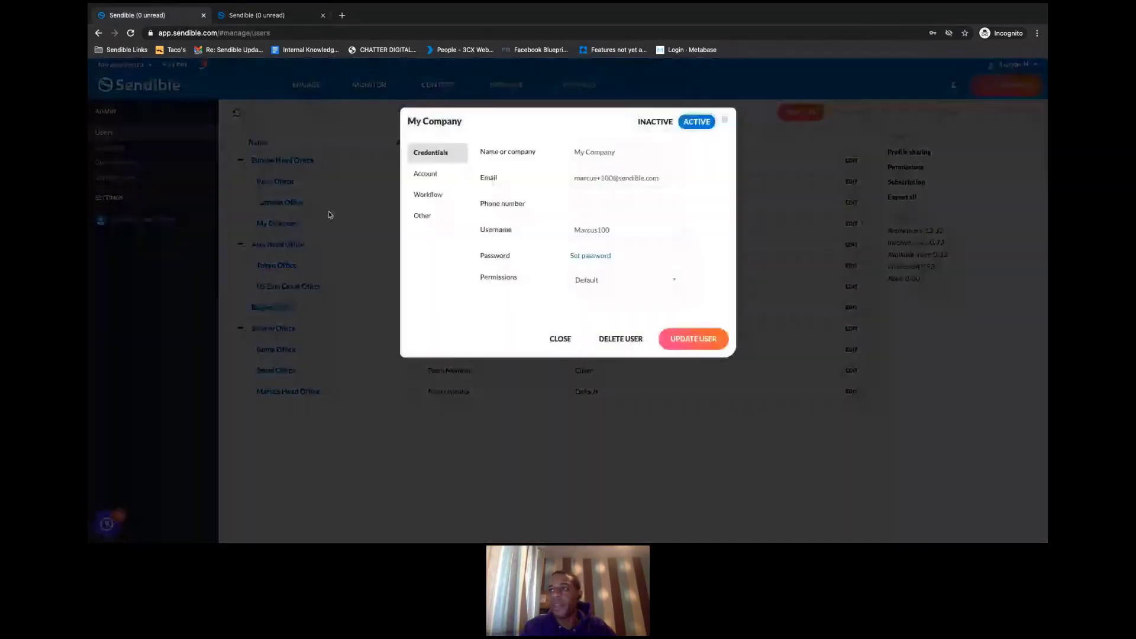
{"action": "left_click", "coordinate": [427, 175]}
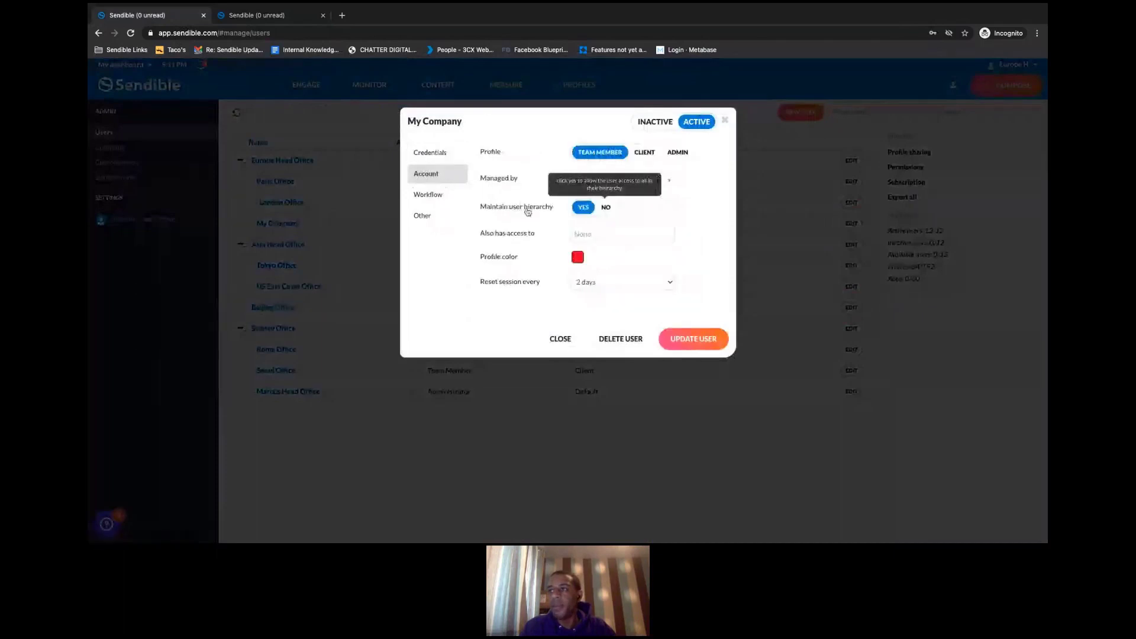
{"action": "left_click", "coordinate": [606, 208]}
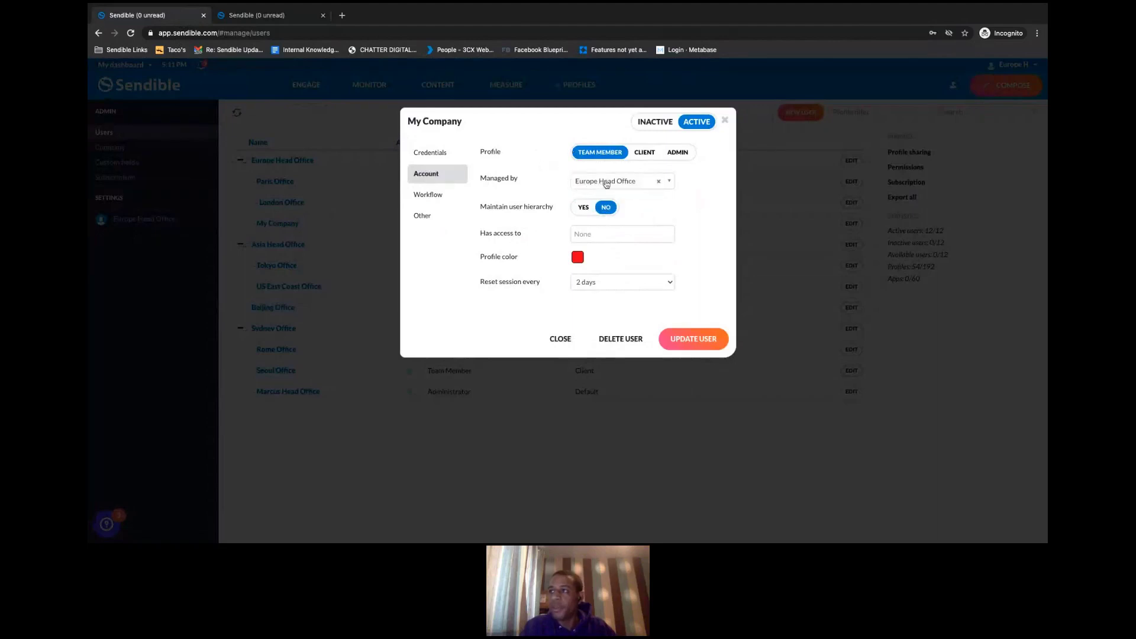
{"action": "mouse_move", "coordinate": [522, 210]}
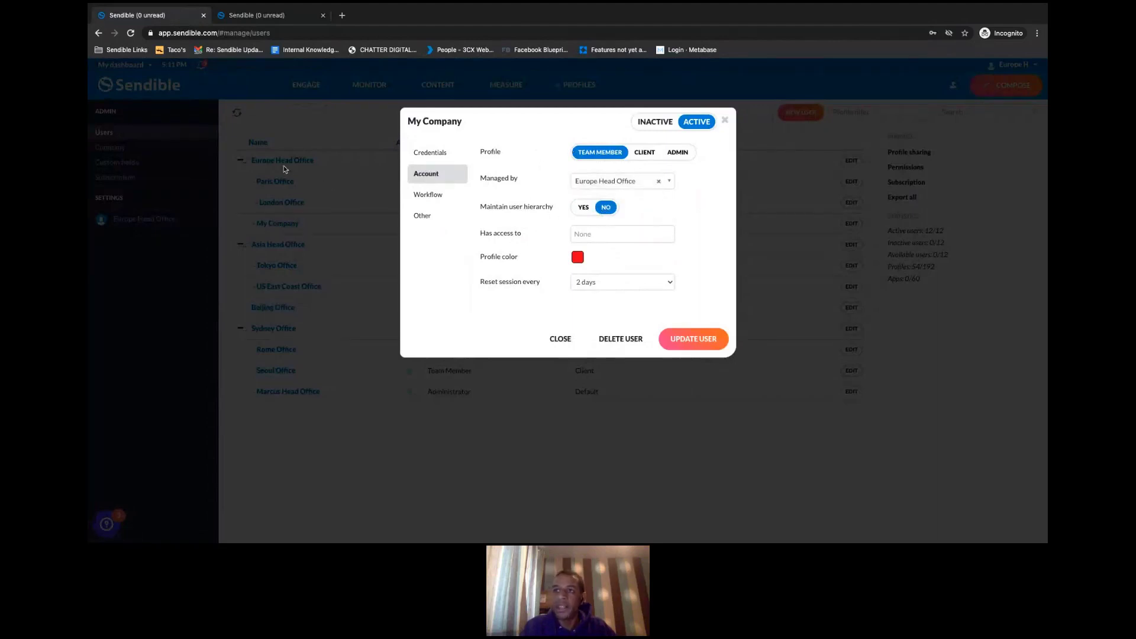
{"action": "left_click", "coordinate": [694, 343]}
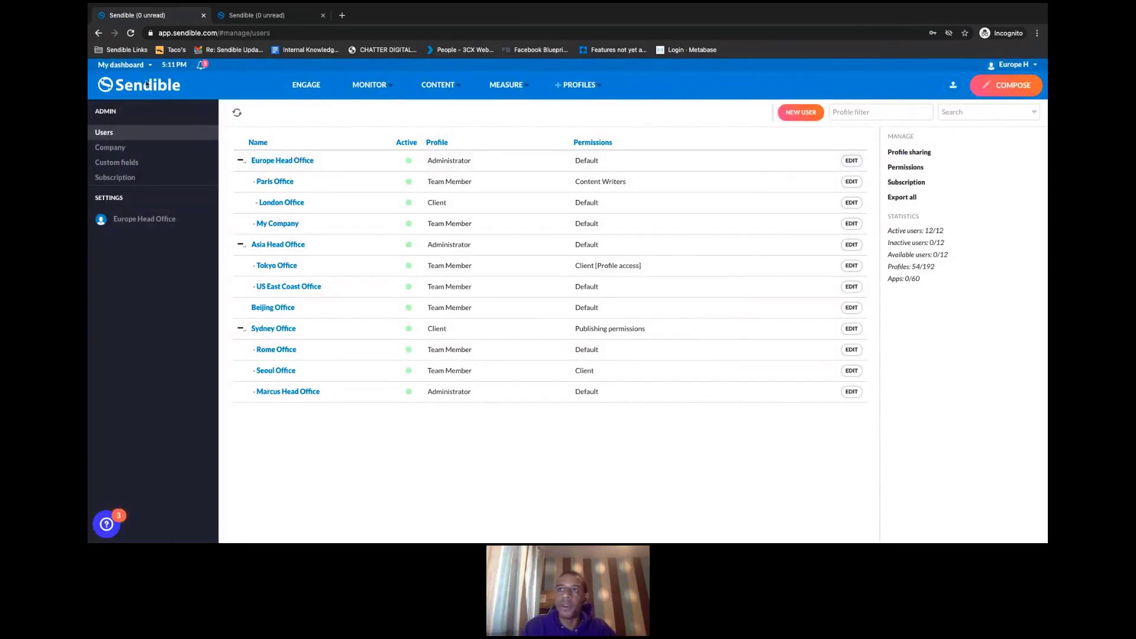
- Check the dashboard switcher, then reload the other user's tab to apply the new settings
{"action": "left_click", "coordinate": [135, 65]}
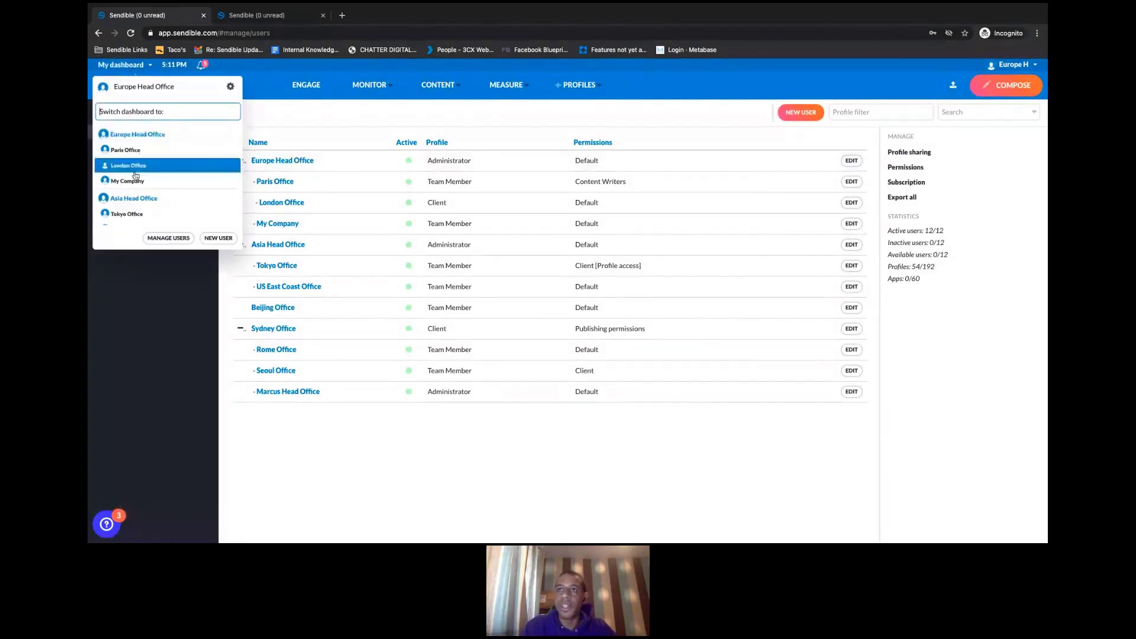
{"action": "left_click", "coordinate": [330, 115]}
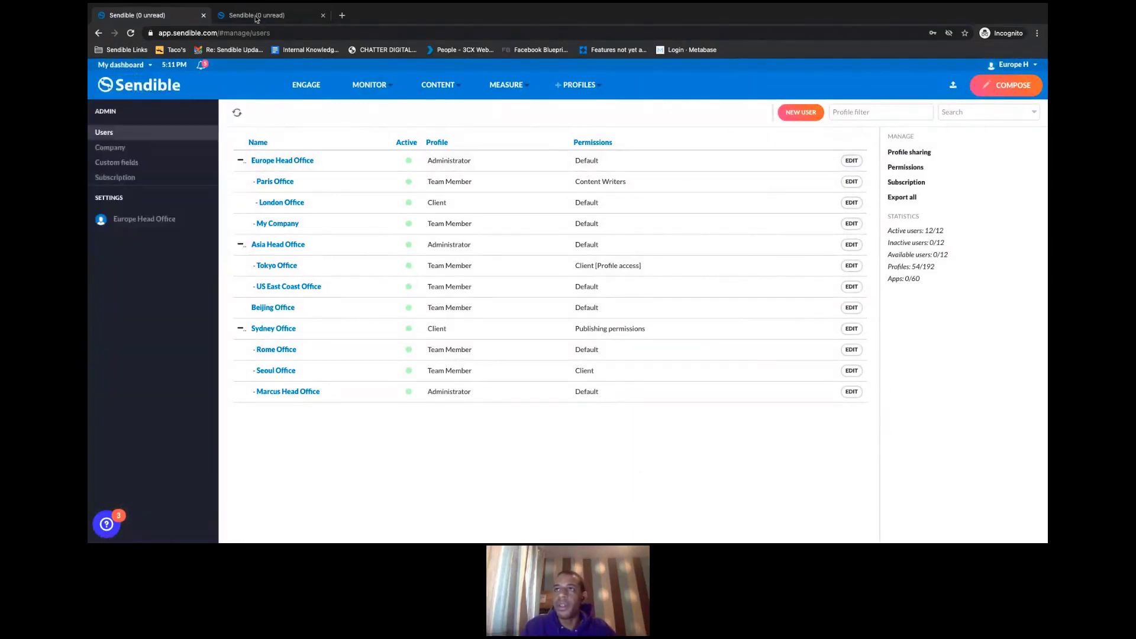
{"action": "left_click", "coordinate": [256, 17]}
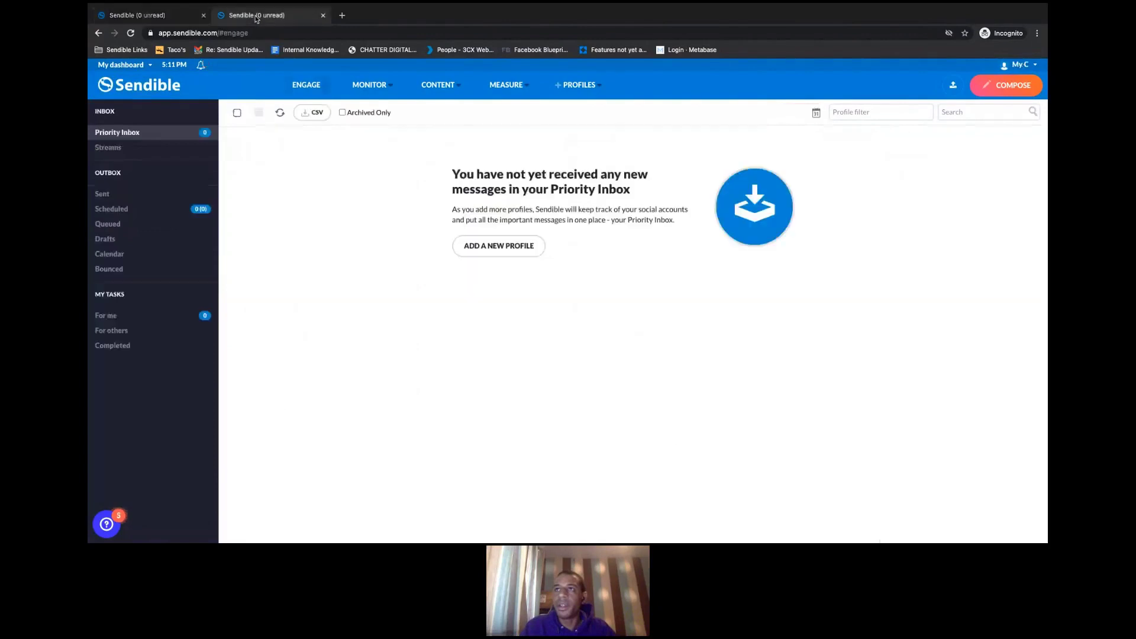
{"action": "left_click", "coordinate": [130, 32]}
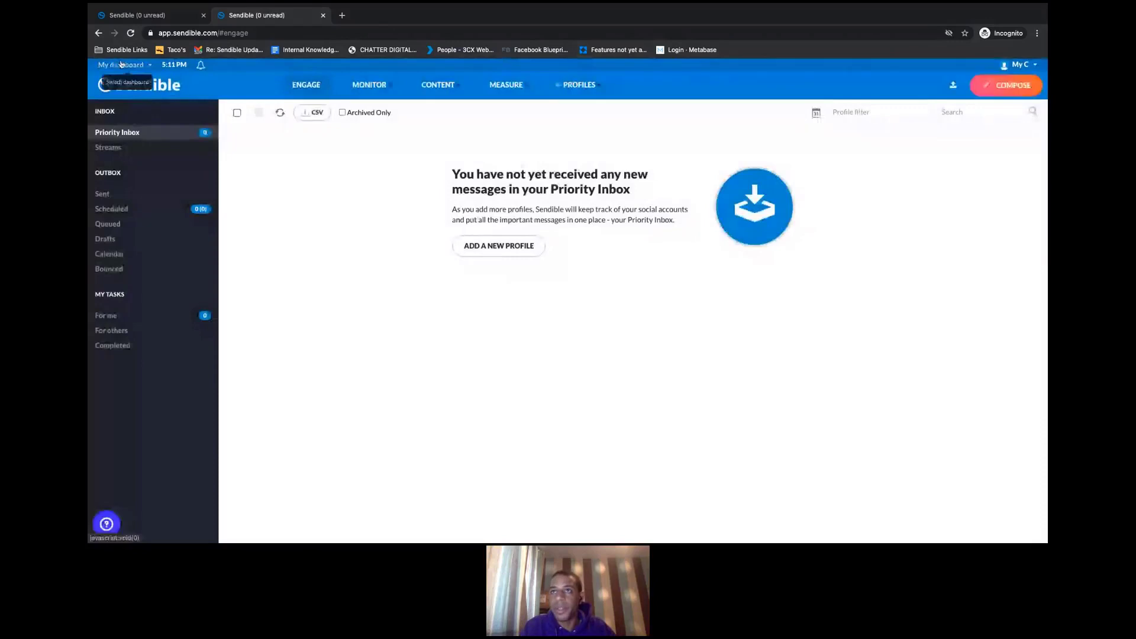
- Review the refreshed dashboard list, then return to the administrator's Users list
{"action": "left_click", "coordinate": [121, 66]}
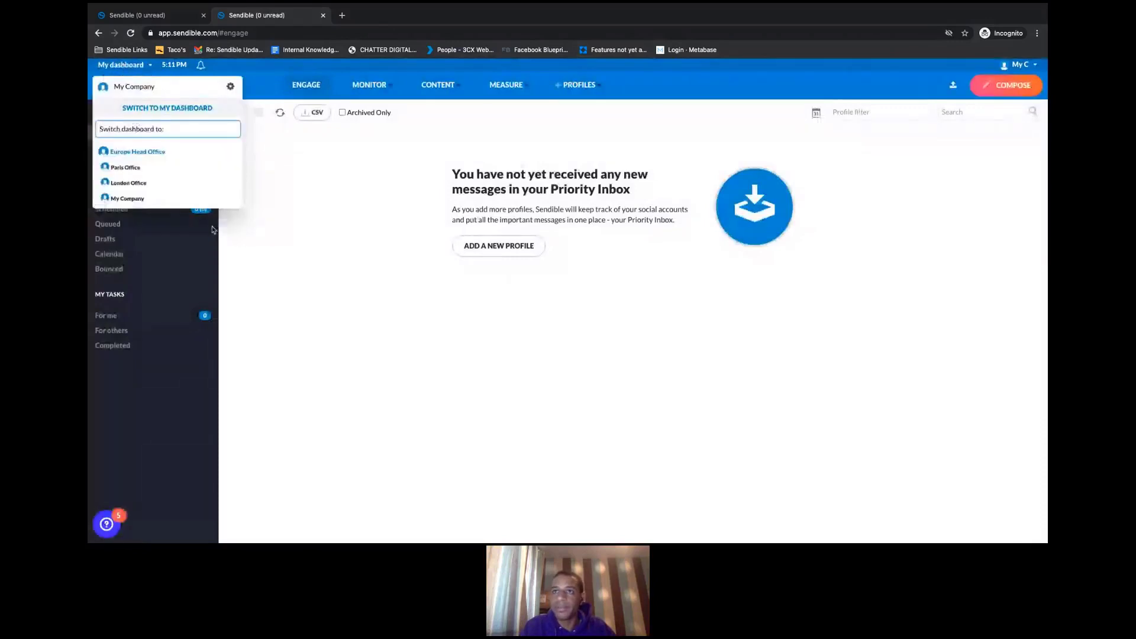
{"action": "left_click", "coordinate": [340, 279]}
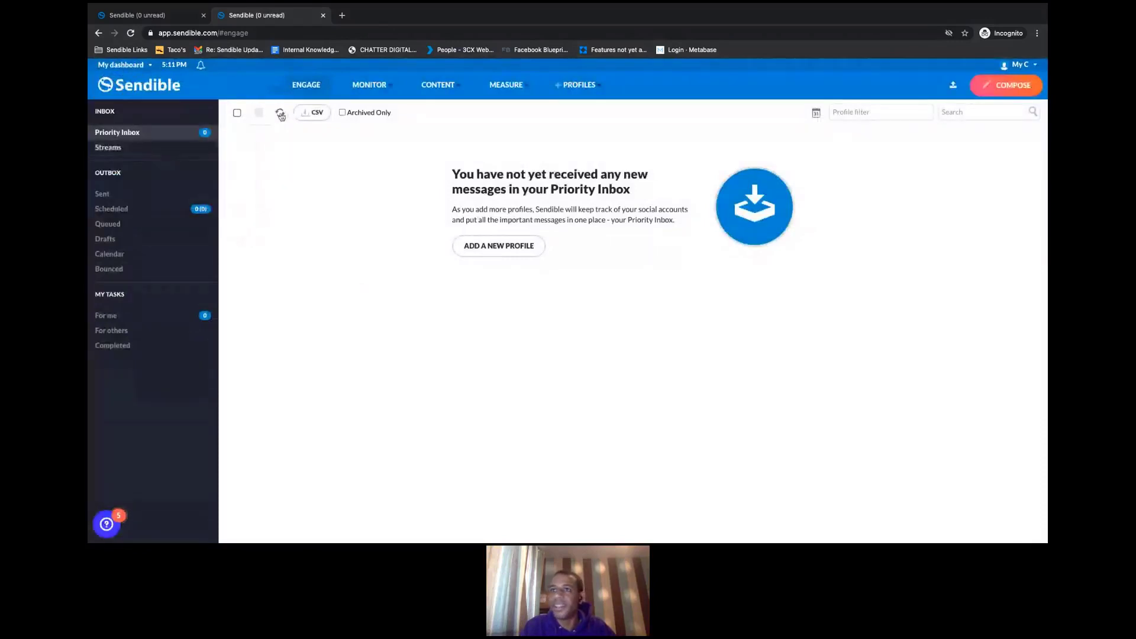
{"action": "left_click", "coordinate": [171, 20]}
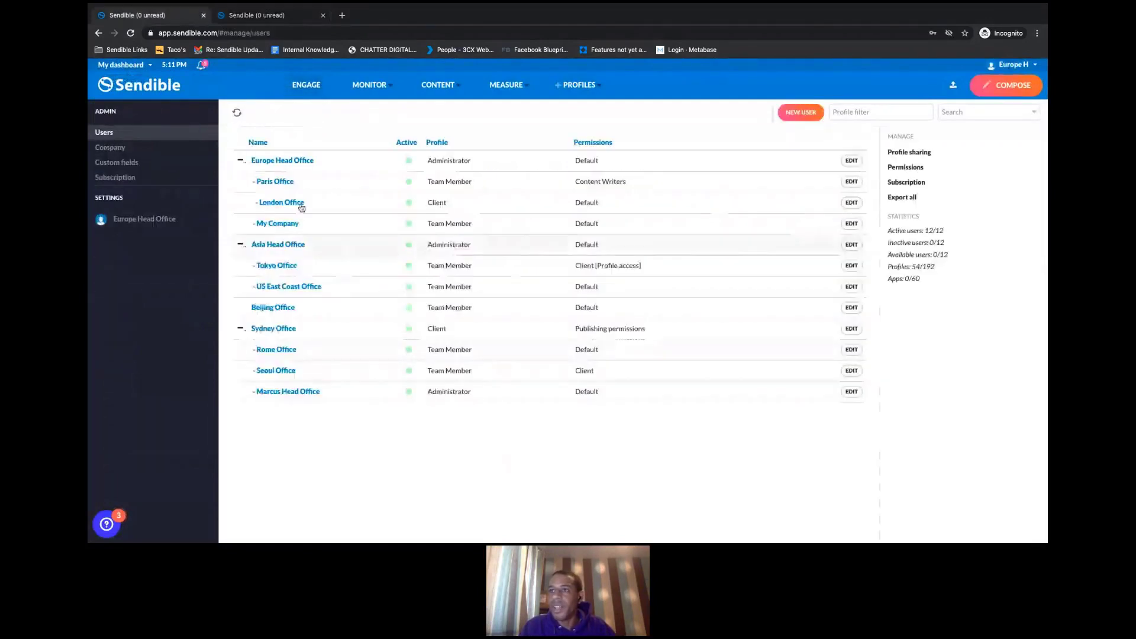
- Set My Company's Managed by field to None on the Account tab and update the user
{"action": "left_click", "coordinate": [278, 223]}
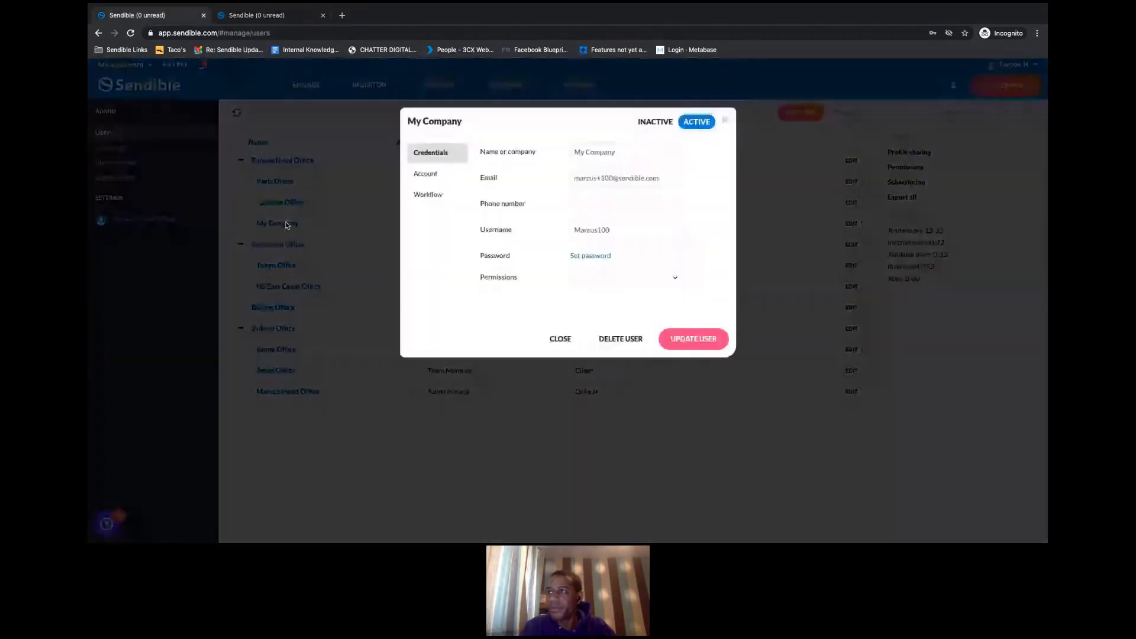
{"action": "left_click", "coordinate": [426, 173]}
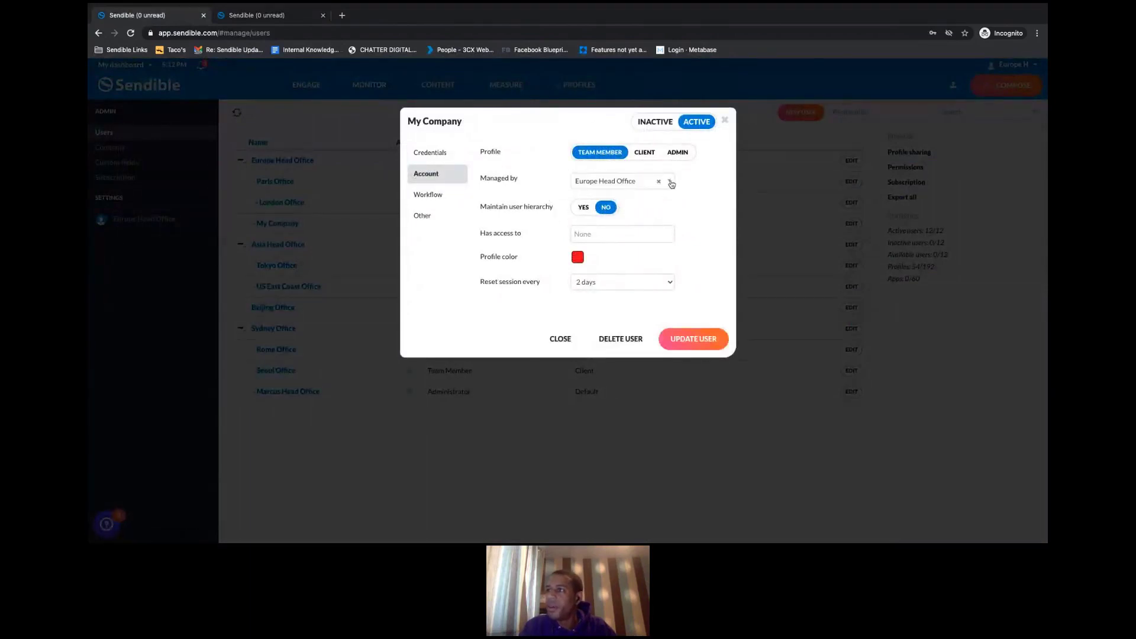
{"action": "left_click", "coordinate": [661, 186]}
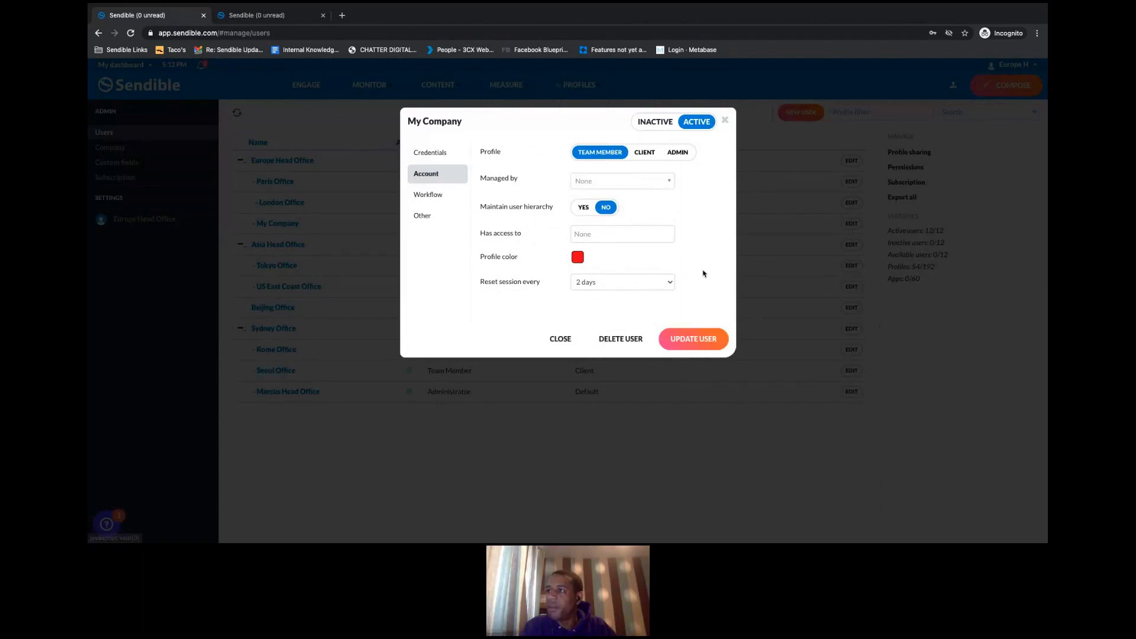
{"action": "left_click", "coordinate": [705, 344]}
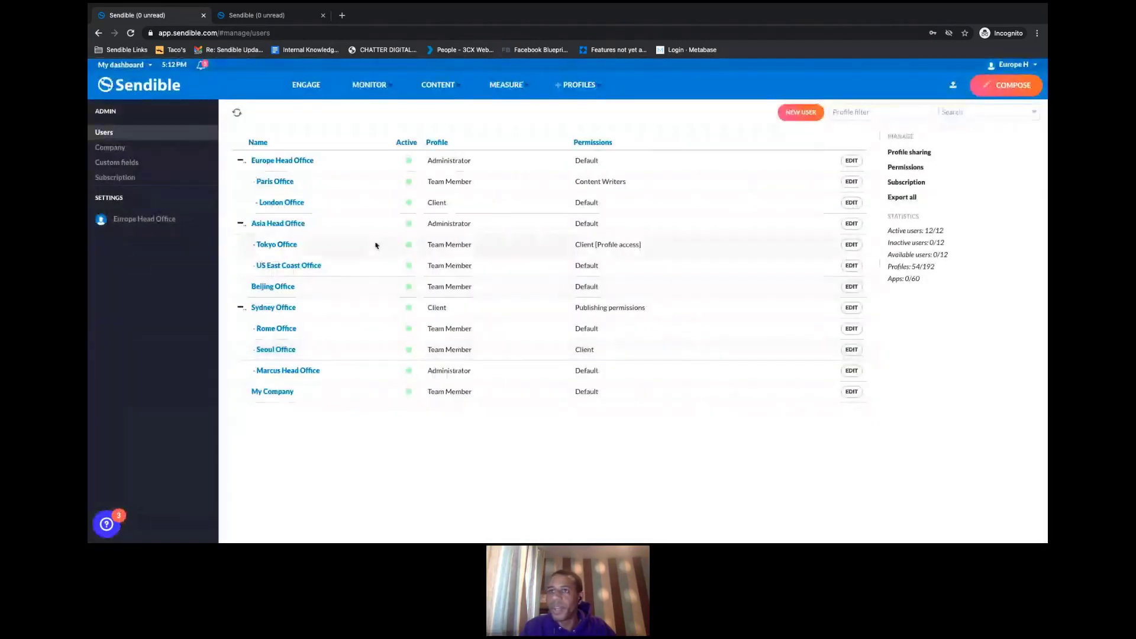
{"action": "left_click", "coordinate": [261, 399]}
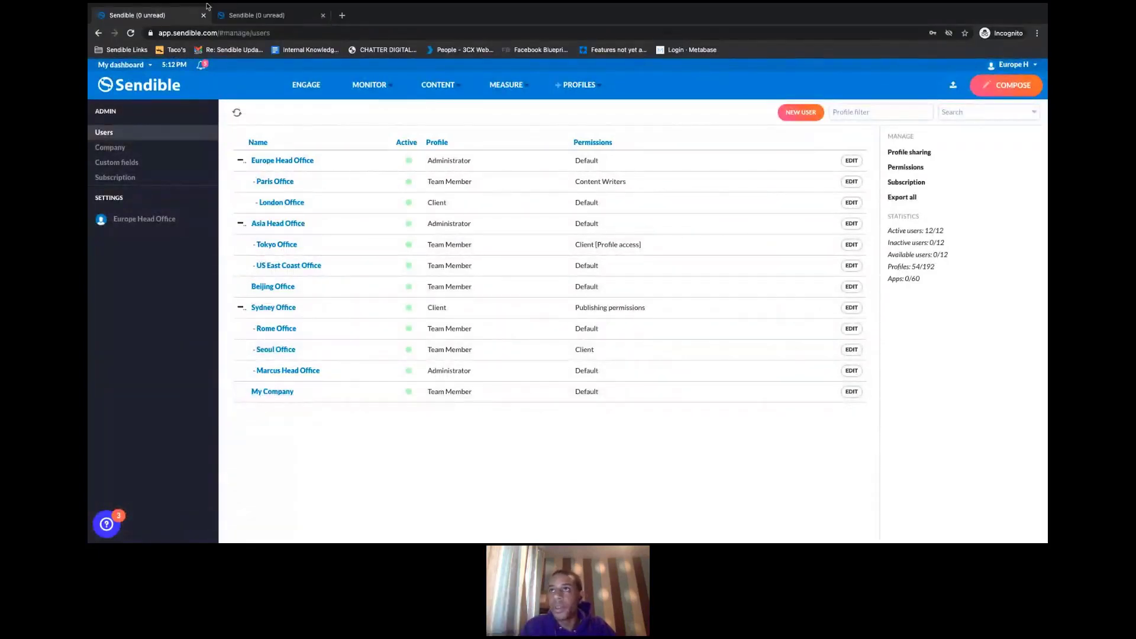
{"action": "left_click", "coordinate": [130, 58]}
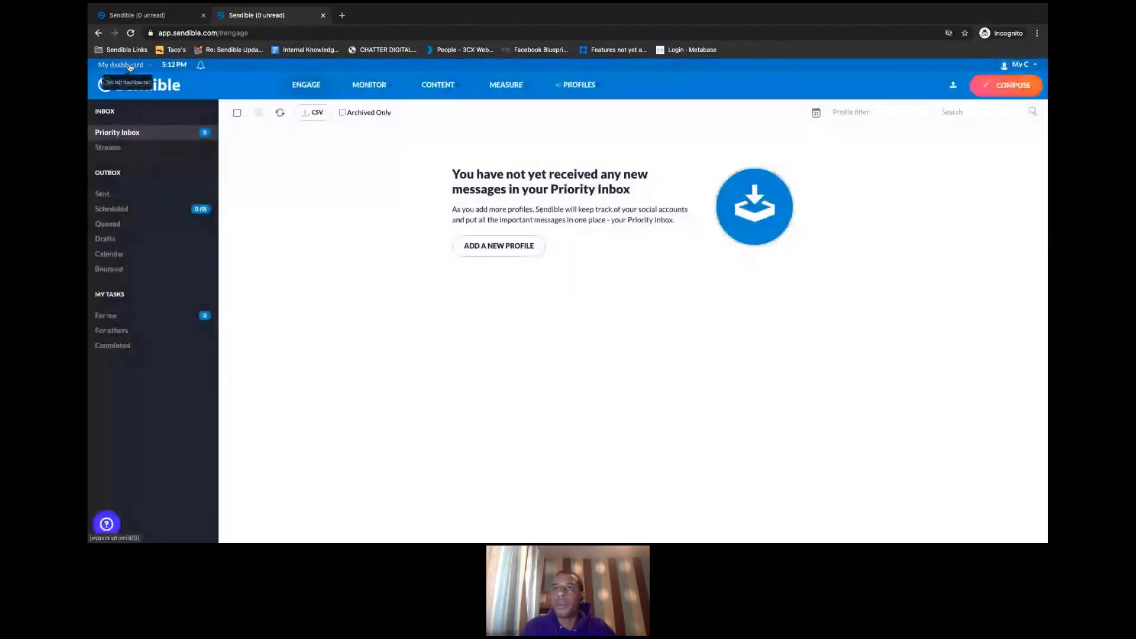
{"action": "left_click", "coordinate": [128, 65]}
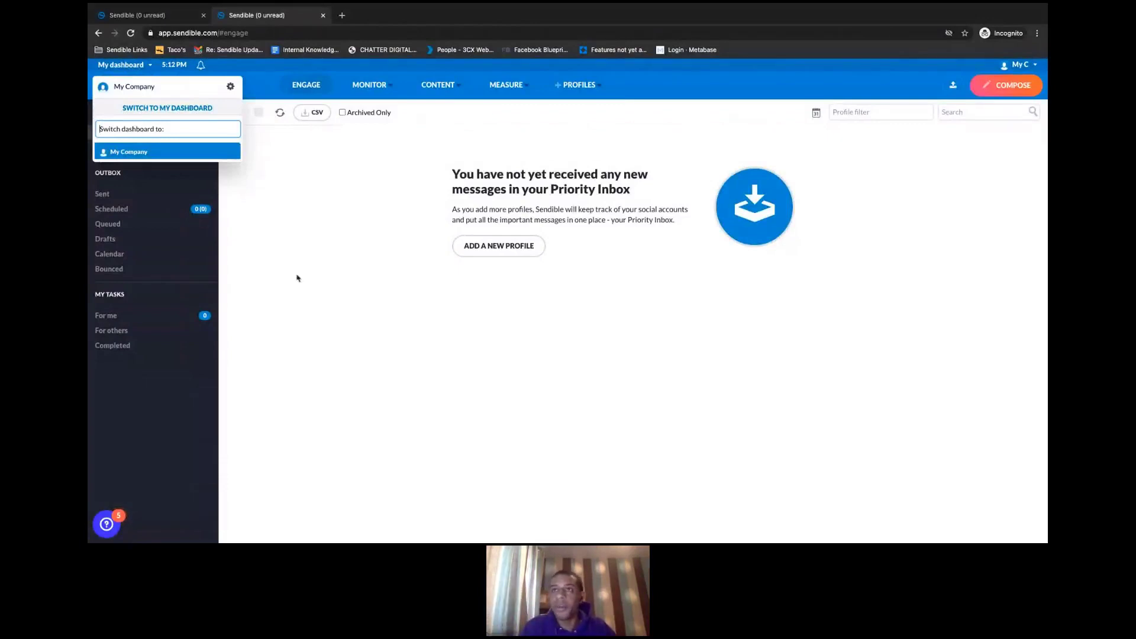
{"action": "left_click", "coordinate": [280, 183]}
{"action": "left_click", "coordinate": [176, 13]}
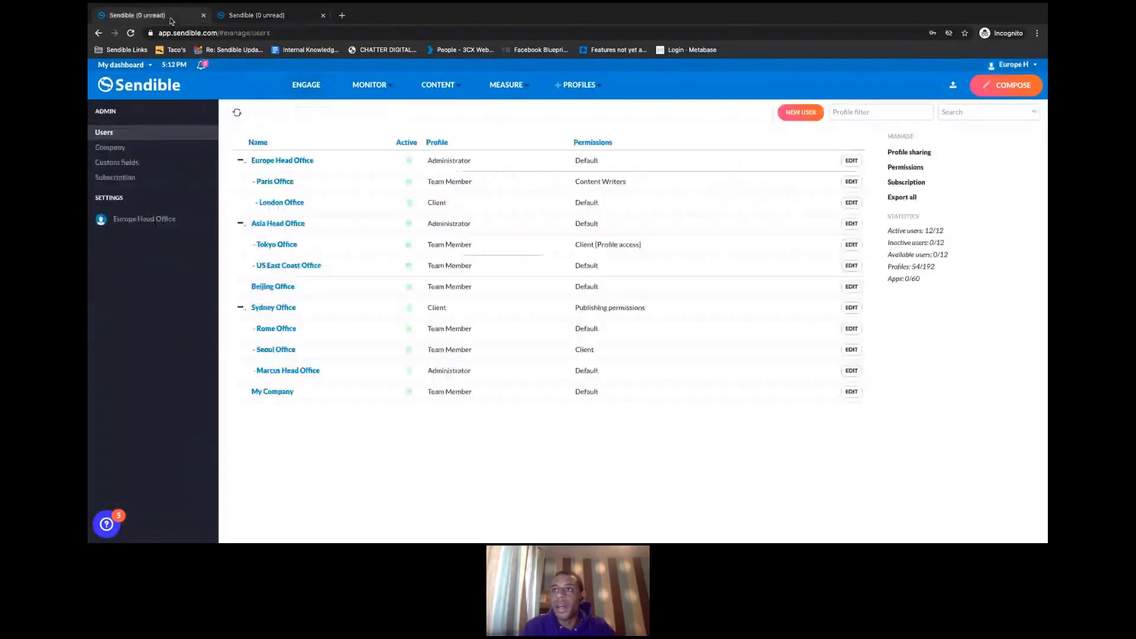
- Add Beijing Office and Rome Office to My Company's Has access to list and update the user
{"action": "left_click", "coordinate": [274, 392]}
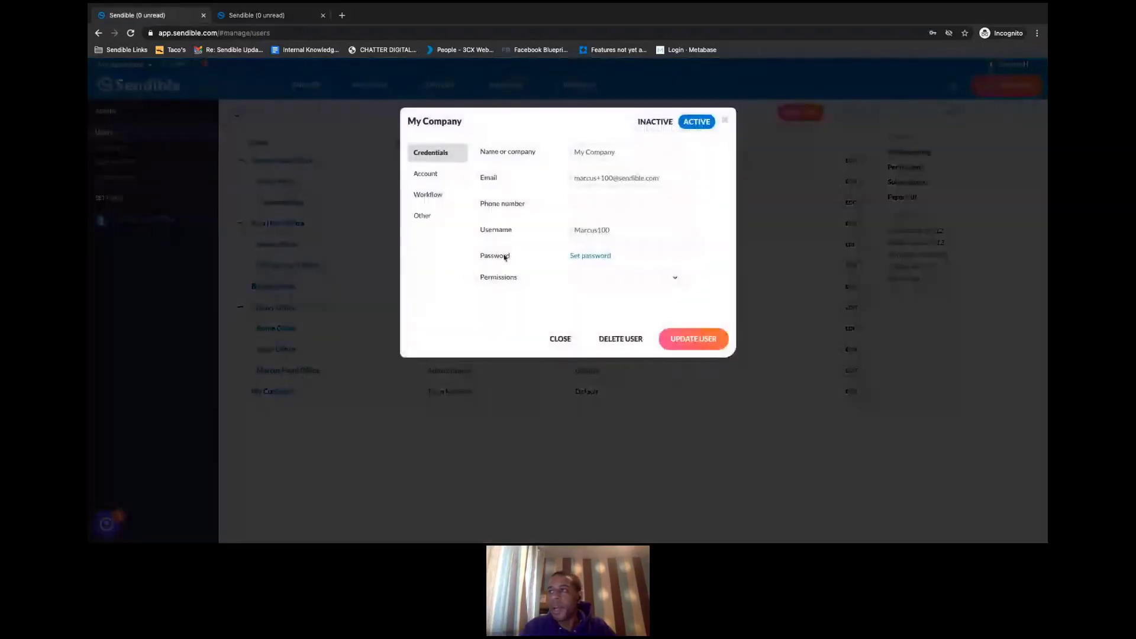
{"action": "left_click", "coordinate": [421, 174]}
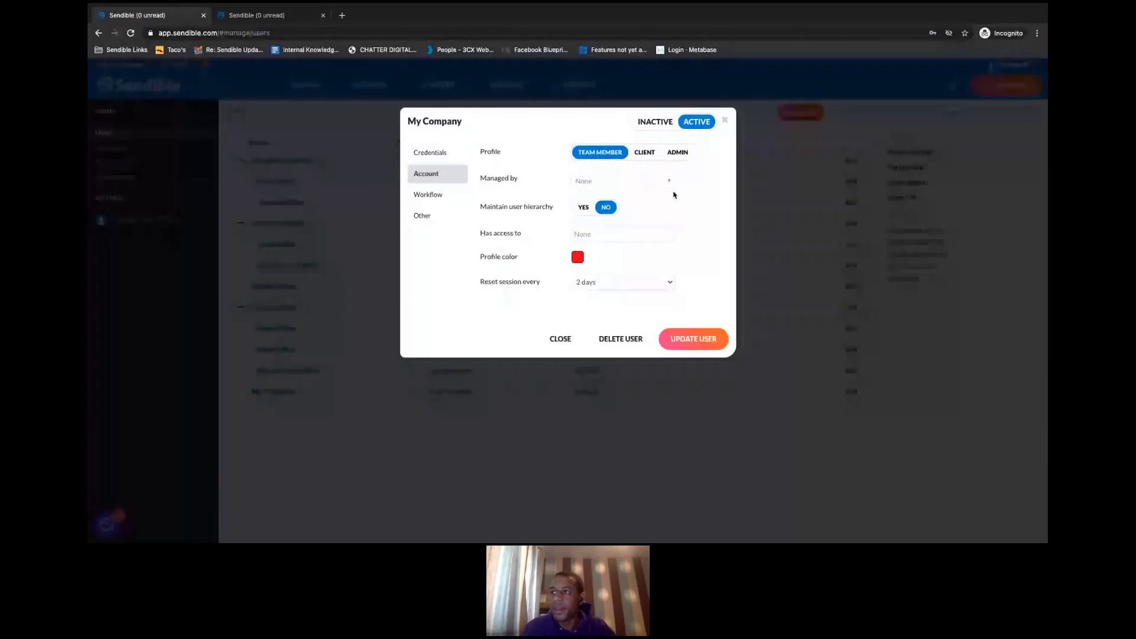
{"action": "left_click", "coordinate": [591, 240]}
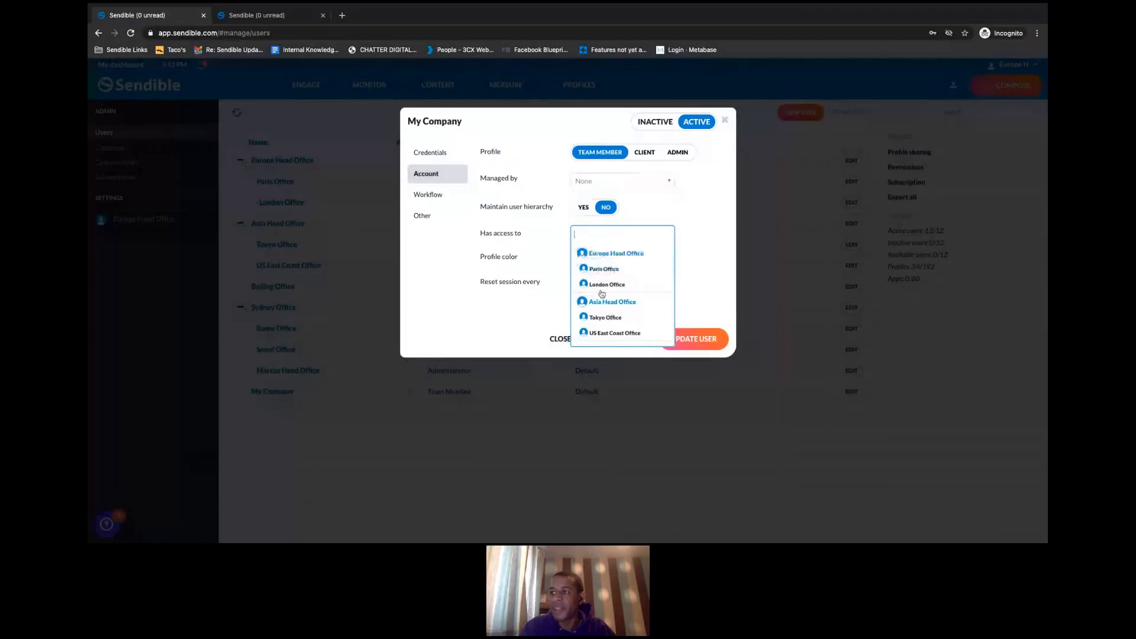
{"action": "scroll", "coordinate": [619, 308], "scroll_direction": "down", "scroll_amount": 1}
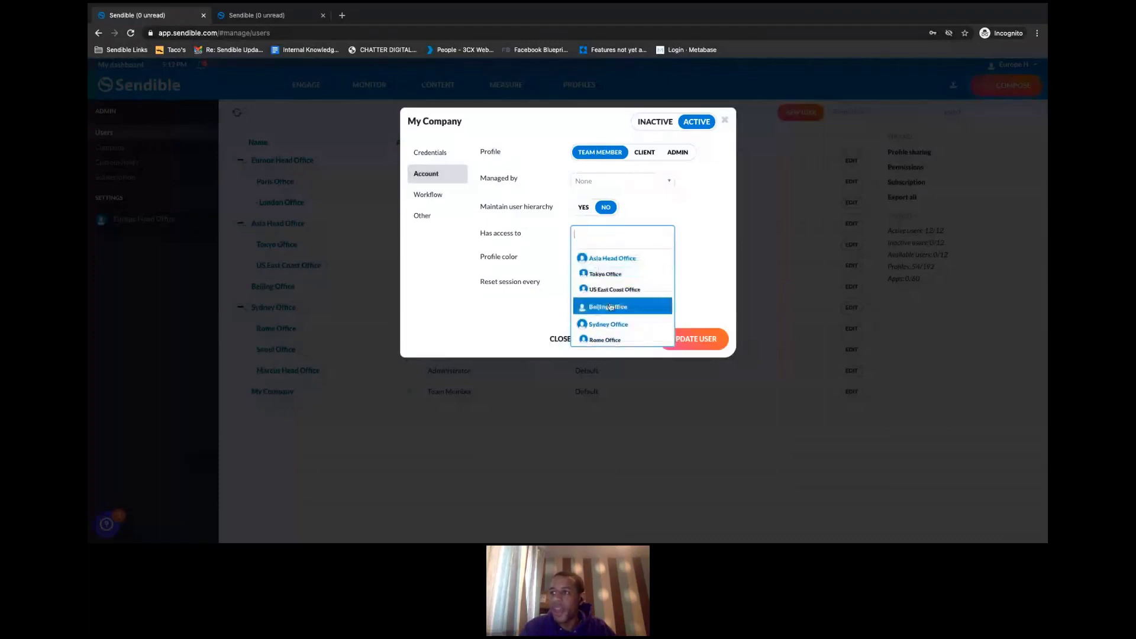
{"action": "left_click", "coordinate": [614, 308]}
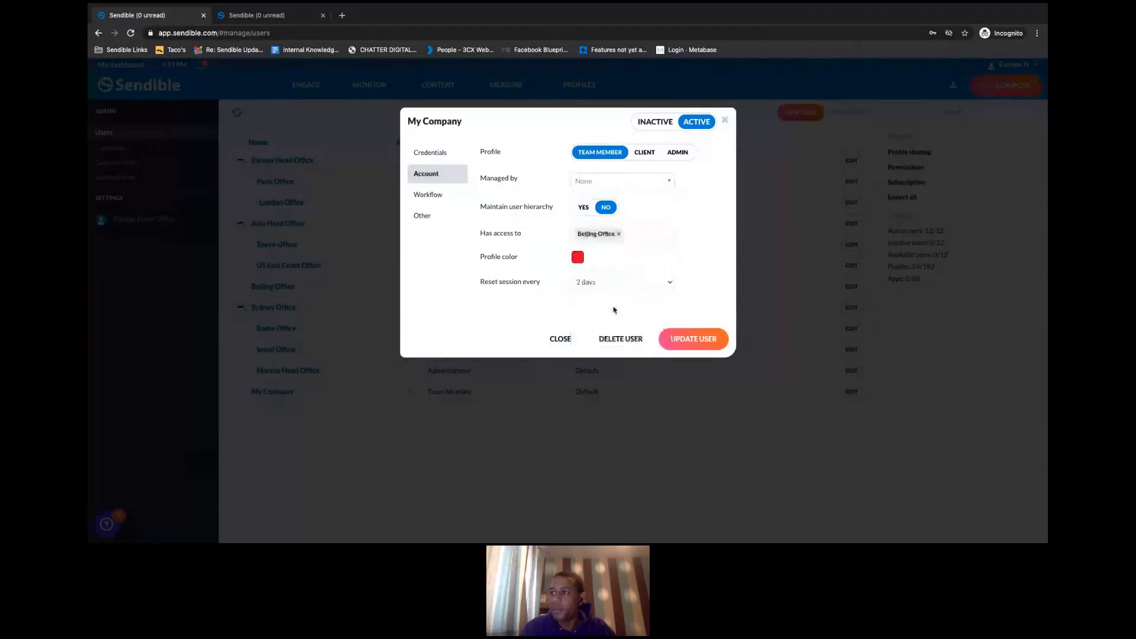
{"action": "left_click", "coordinate": [638, 236]}
{"action": "scroll", "coordinate": [621, 296], "scroll_direction": "down", "scroll_amount": 3}
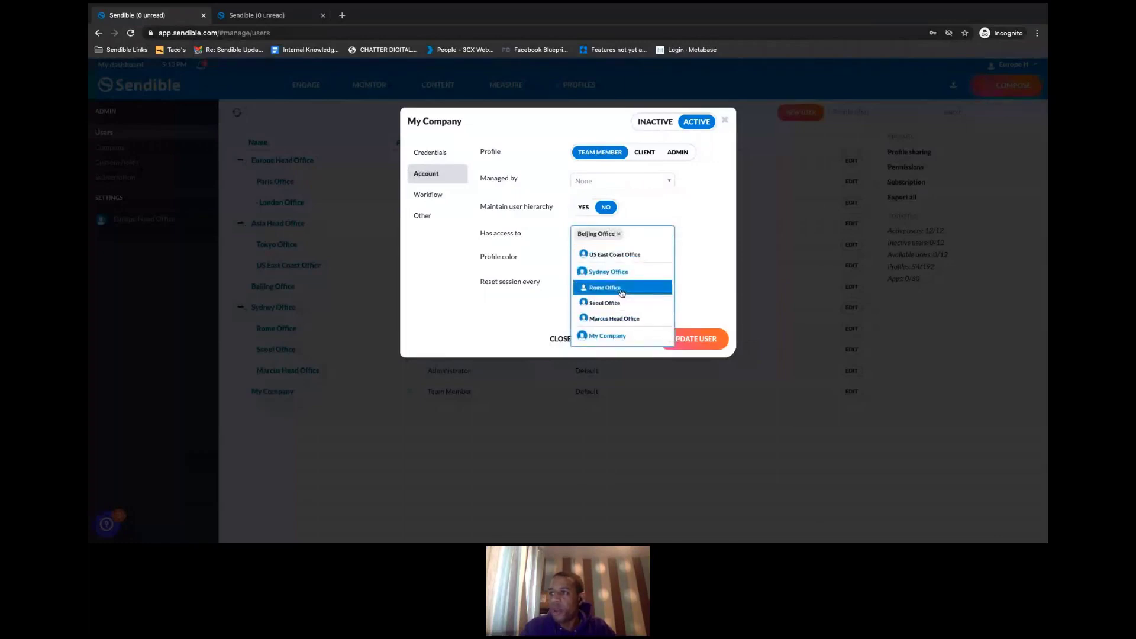
{"action": "left_click", "coordinate": [621, 290]}
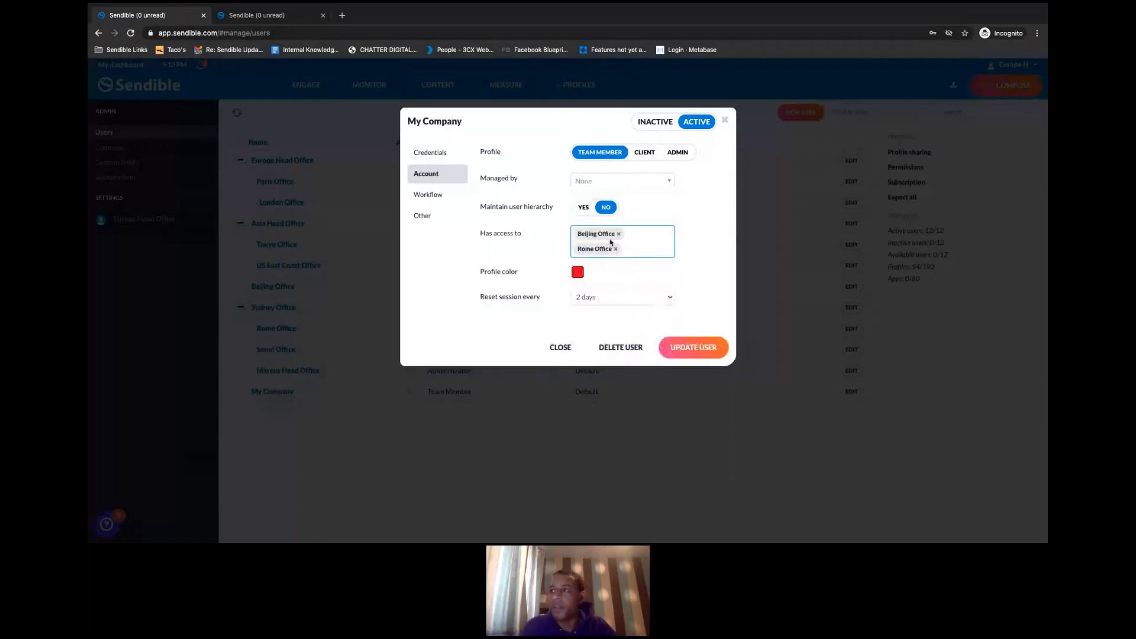
{"action": "left_click", "coordinate": [691, 350]}
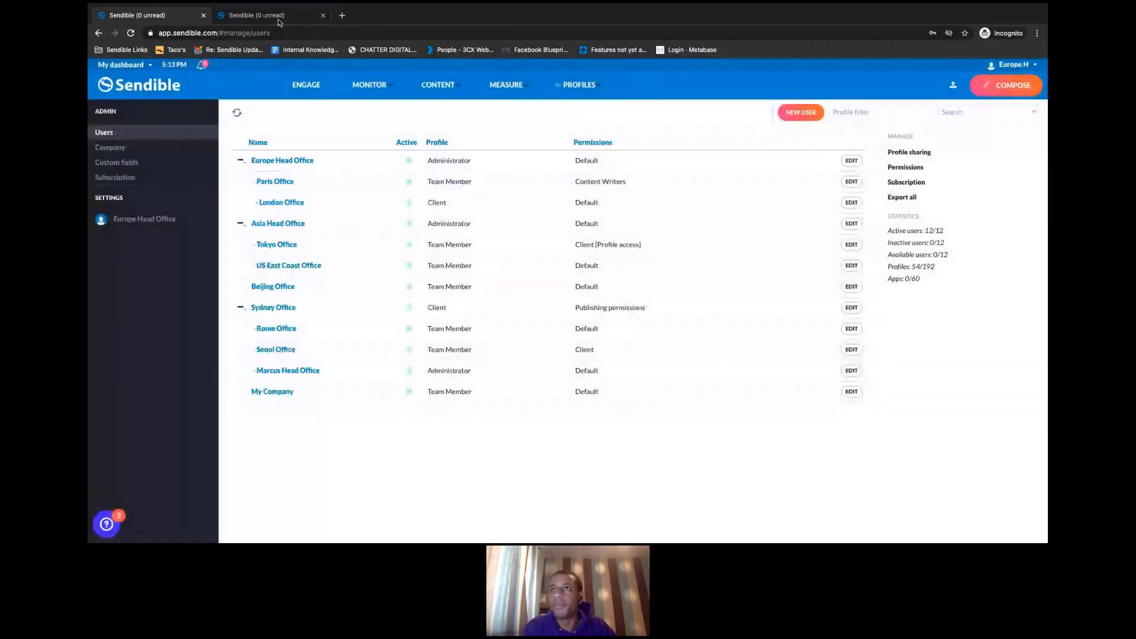
- Reload as My Company, confirm Beijing and Rome Offices appear in the switcher, then return to Users
{"action": "left_click", "coordinate": [256, 15]}
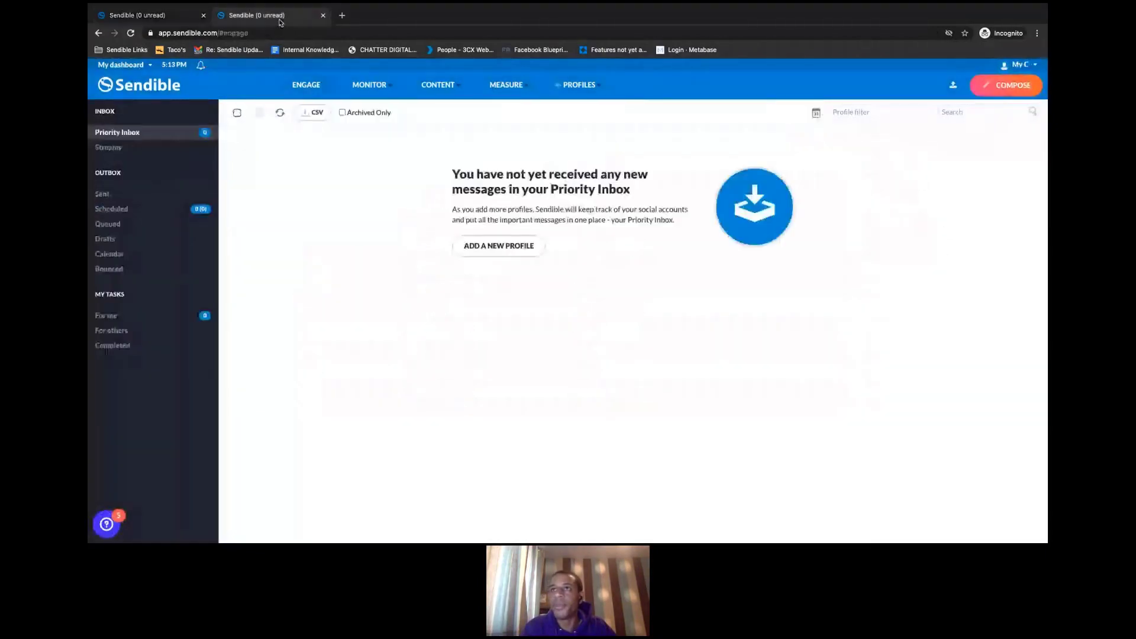
{"action": "key", "text": "F5"}
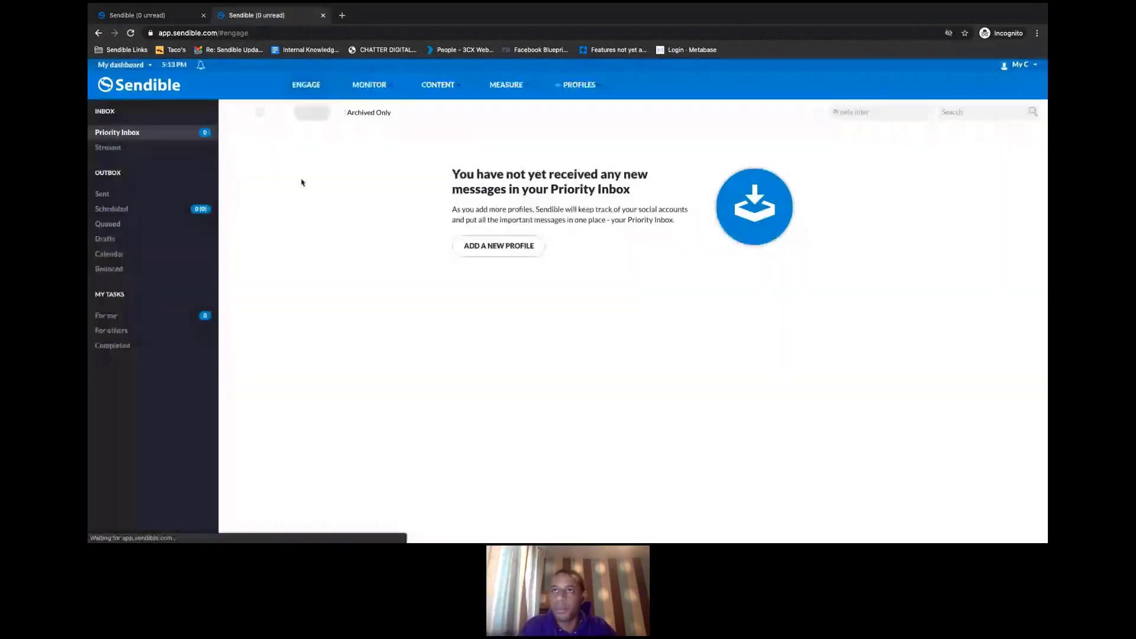
{"action": "left_click", "coordinate": [122, 65]}
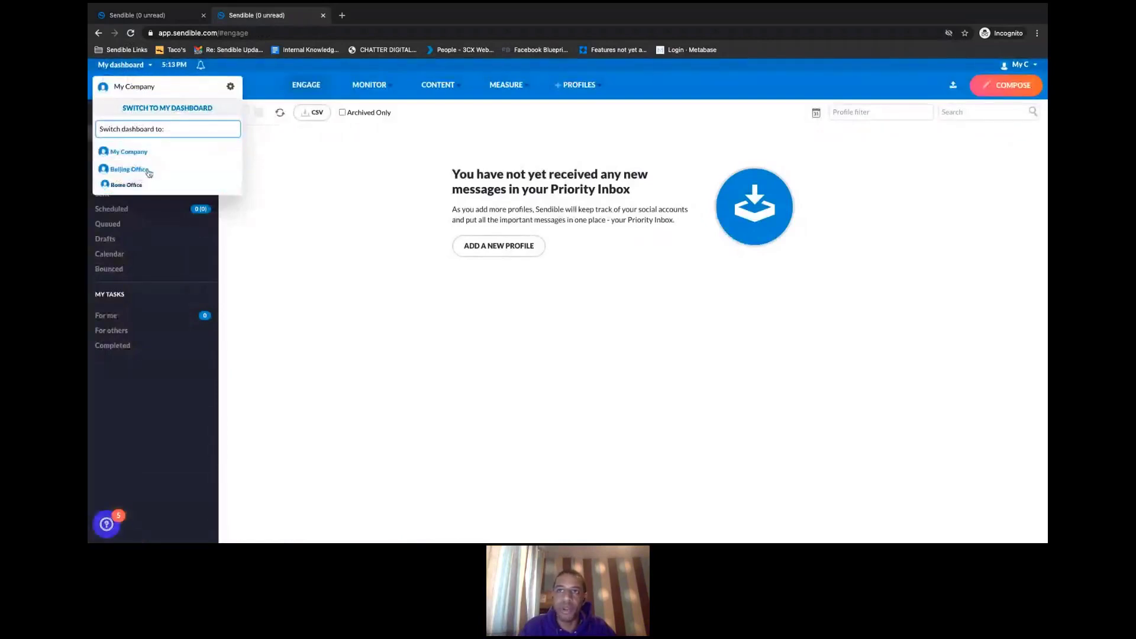
{"action": "left_click", "coordinate": [357, 187]}
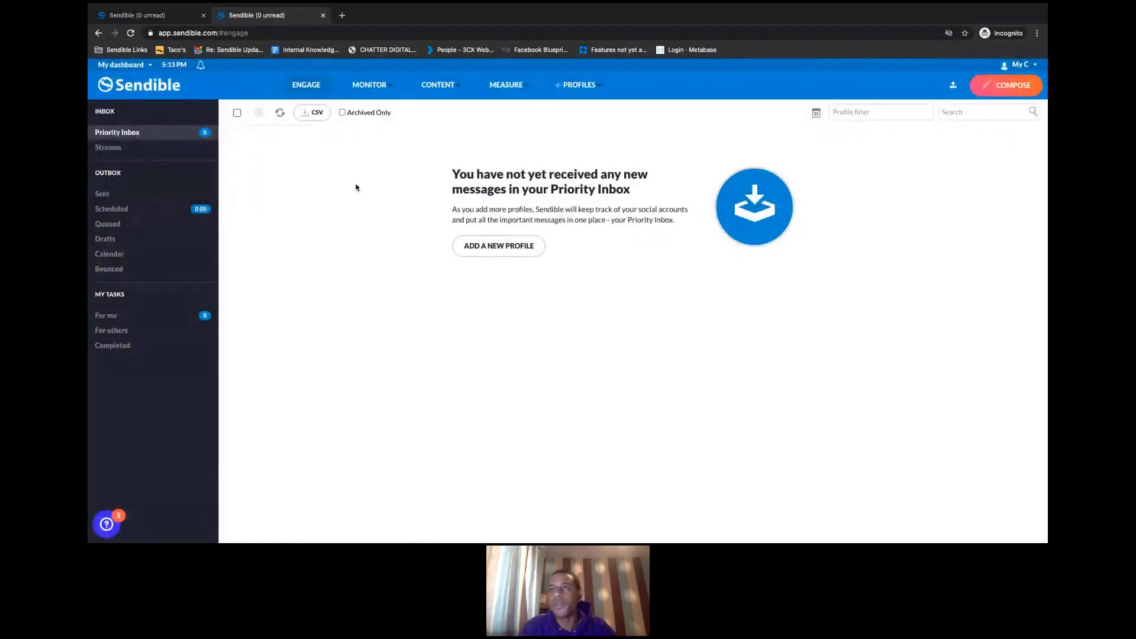
{"action": "left_click", "coordinate": [183, 21]}
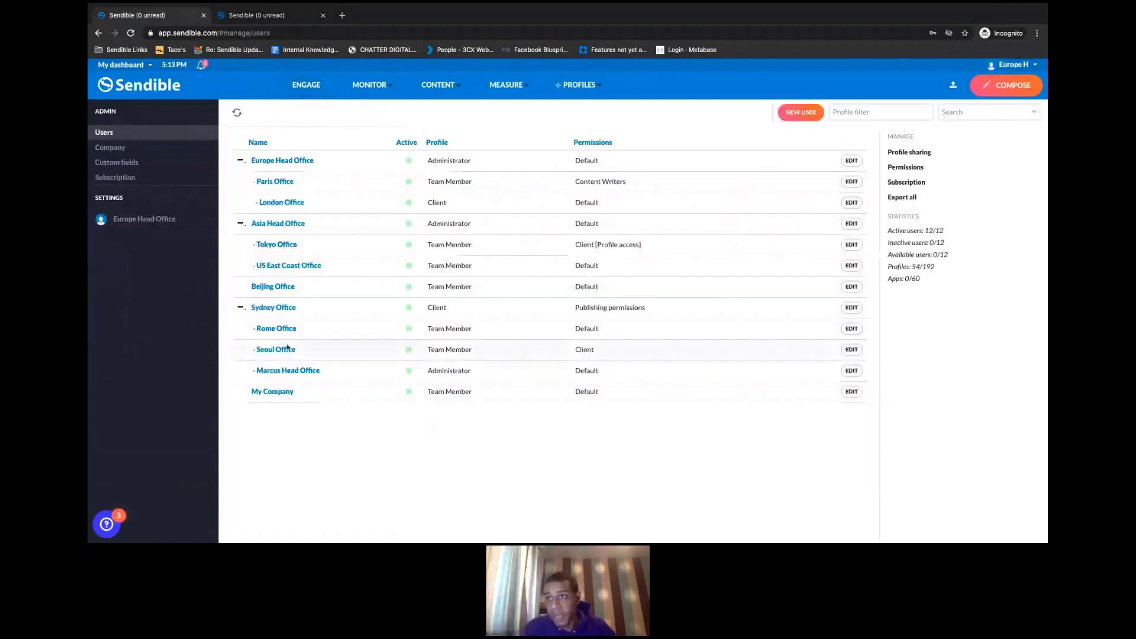
- Set My Company's hierarchy to YES with Europe Head Office as its manager
{"action": "left_click", "coordinate": [274, 393]}
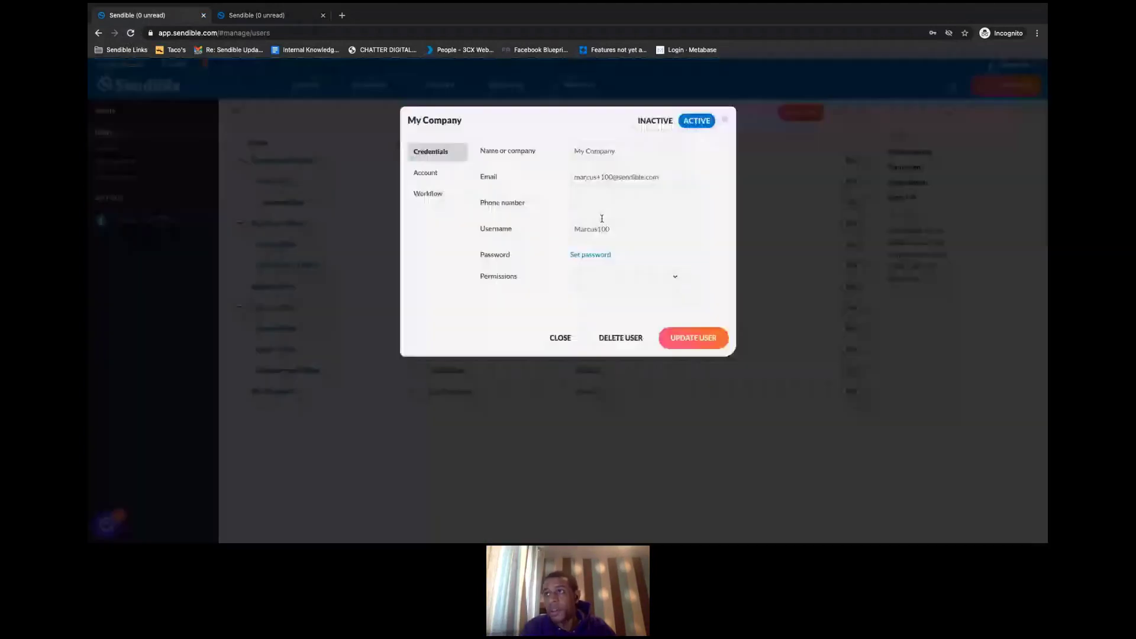
{"action": "left_click", "coordinate": [431, 173]}
{"action": "left_click", "coordinate": [584, 207]}
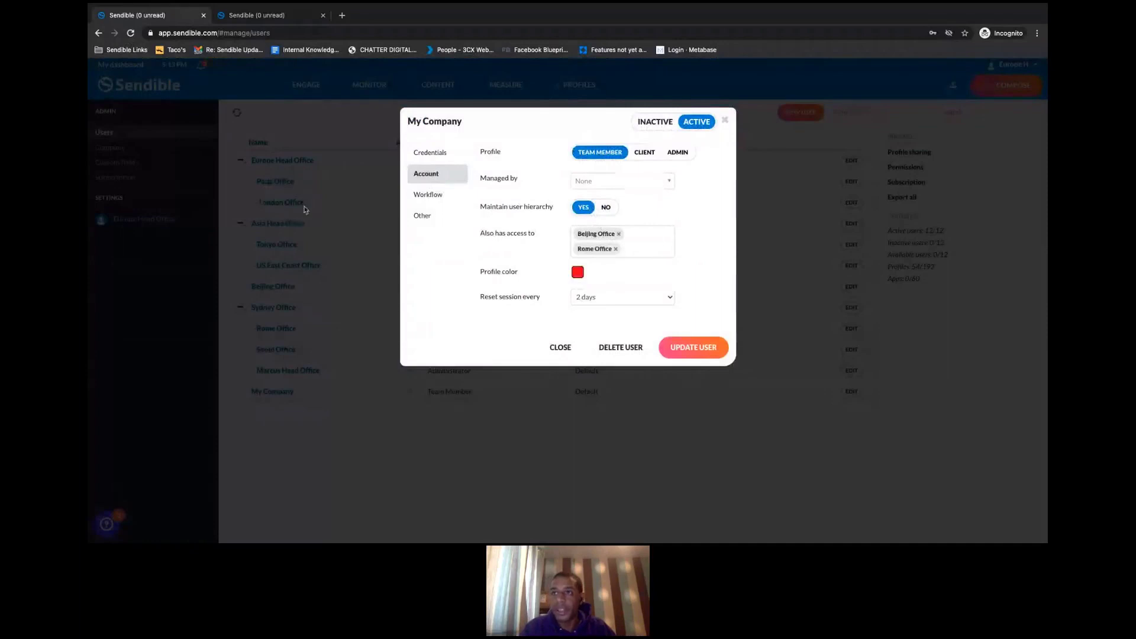
{"action": "left_click", "coordinate": [642, 183]}
{"action": "left_click", "coordinate": [629, 219]}
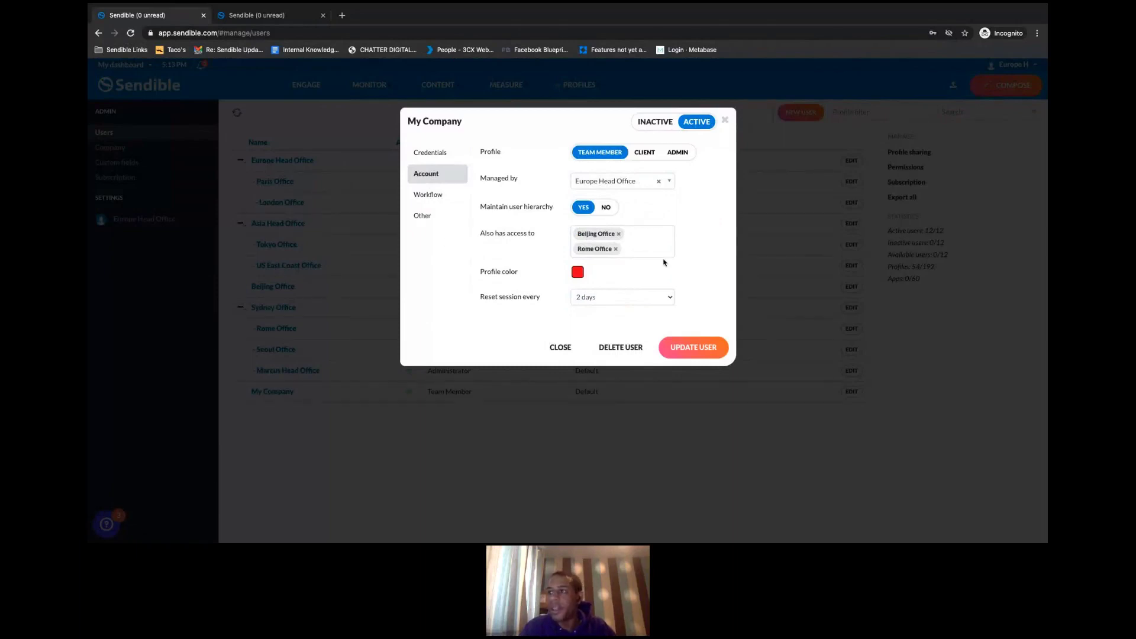
- Add Tokyo Office to My Company's extra access and save the user
{"action": "left_click", "coordinate": [643, 253]}
{"action": "left_click", "coordinate": [606, 334]}
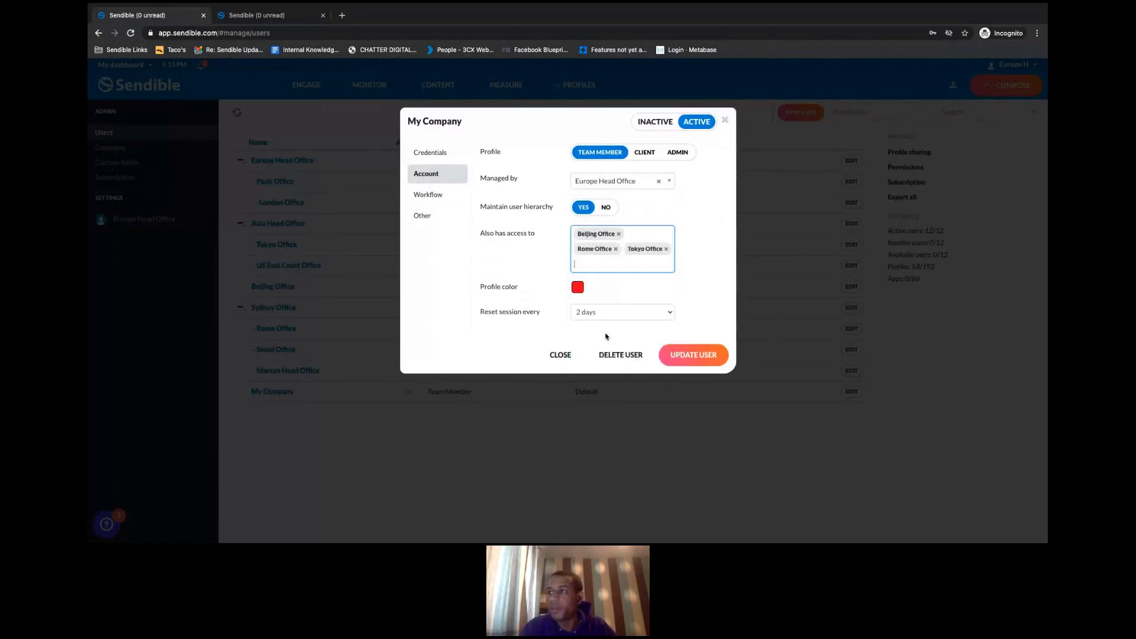
{"action": "left_click", "coordinate": [534, 261]}
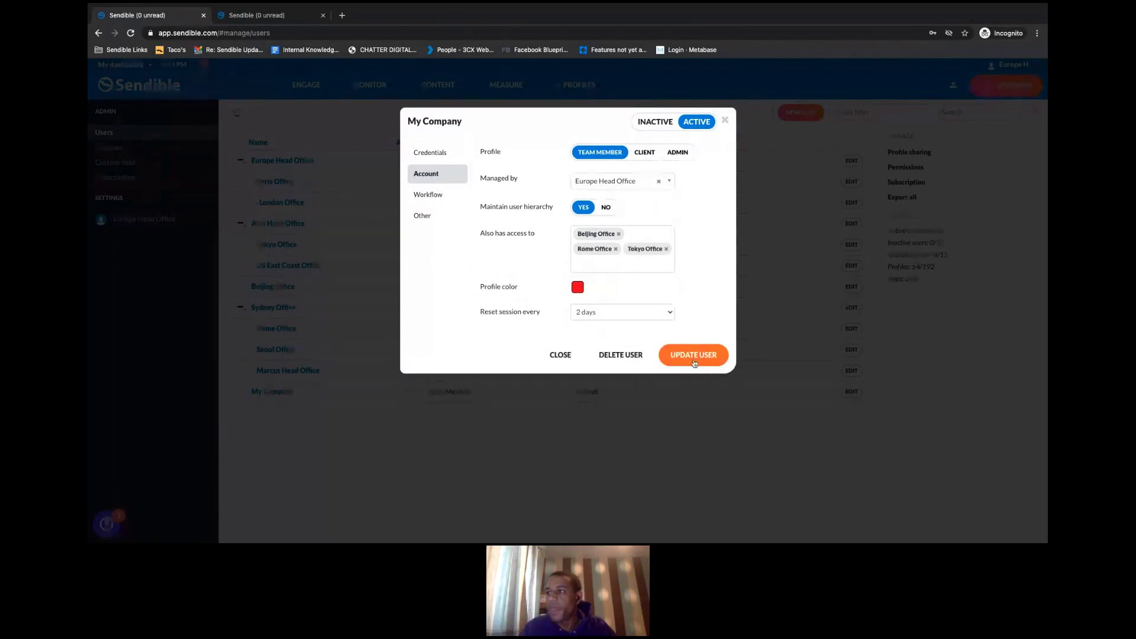
{"action": "left_click", "coordinate": [693, 359]}
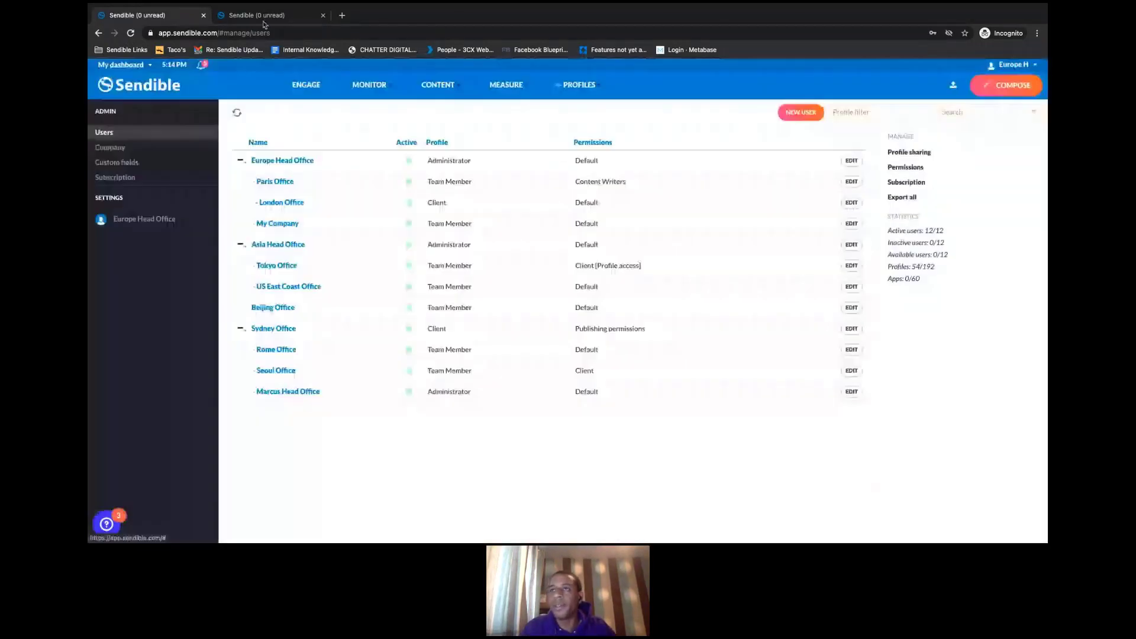
- Confirm My Company's switcher lists Paris, London, Tokyo, Beijing and Rome Offices, then return to Users
{"action": "left_click", "coordinate": [264, 22]}
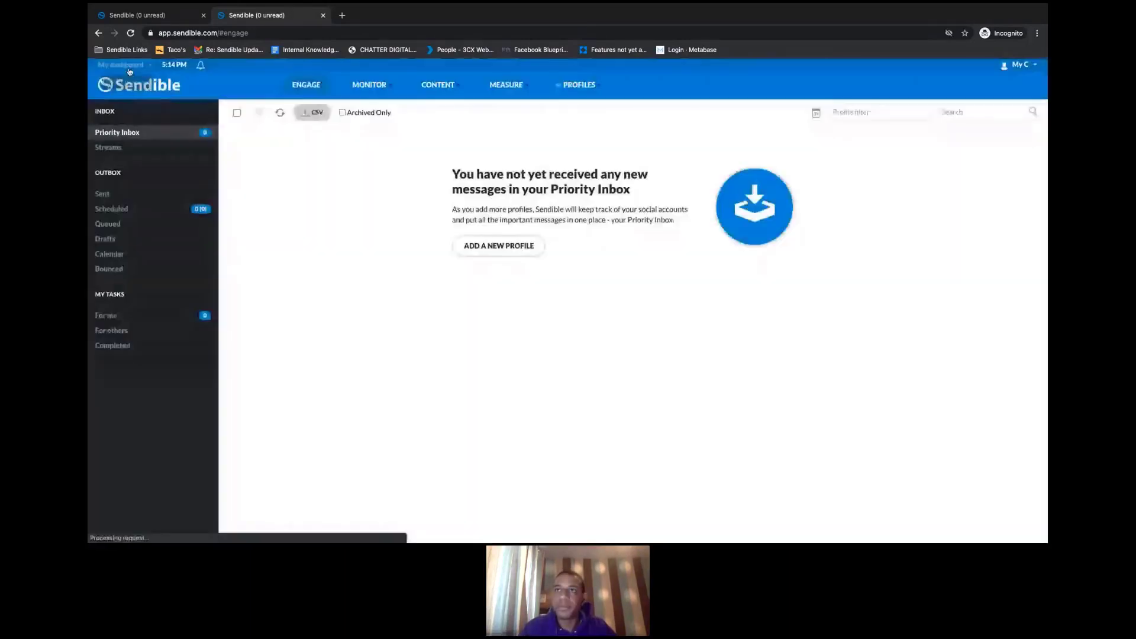
{"action": "left_click", "coordinate": [129, 70]}
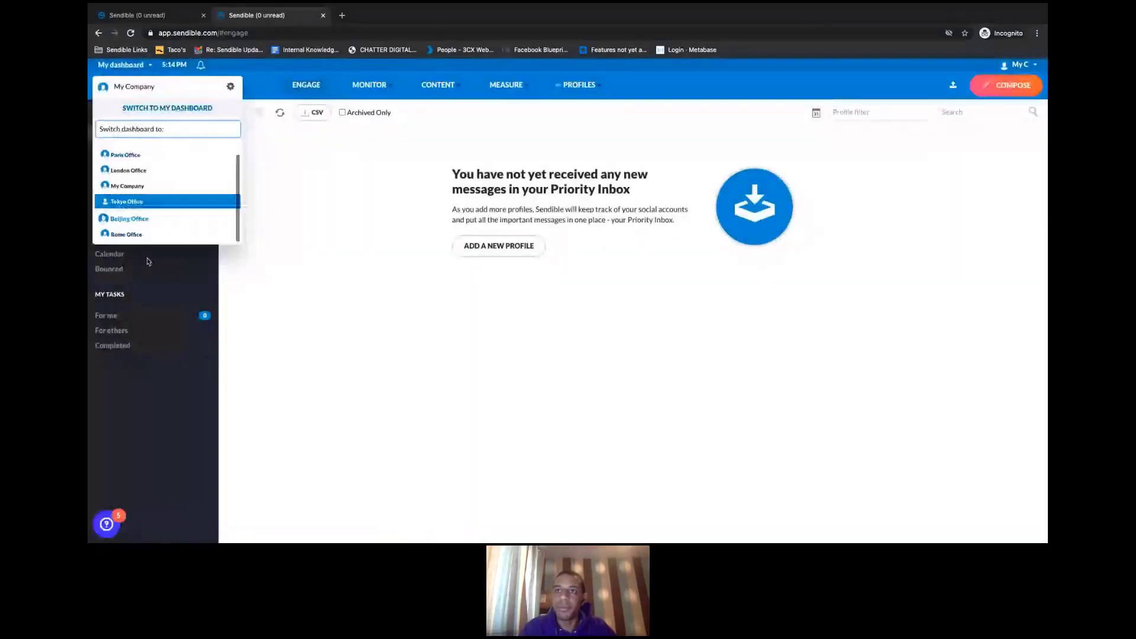
{"action": "scroll", "coordinate": [144, 186], "scroll_direction": "down", "scroll_amount": 1}
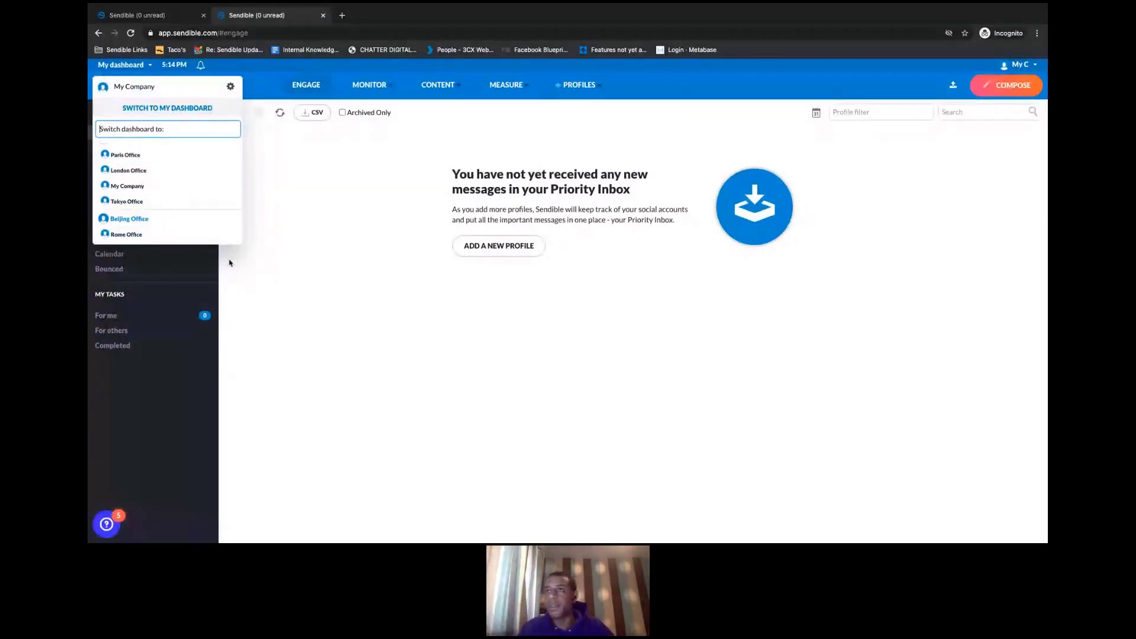
{"action": "left_click", "coordinate": [289, 258]}
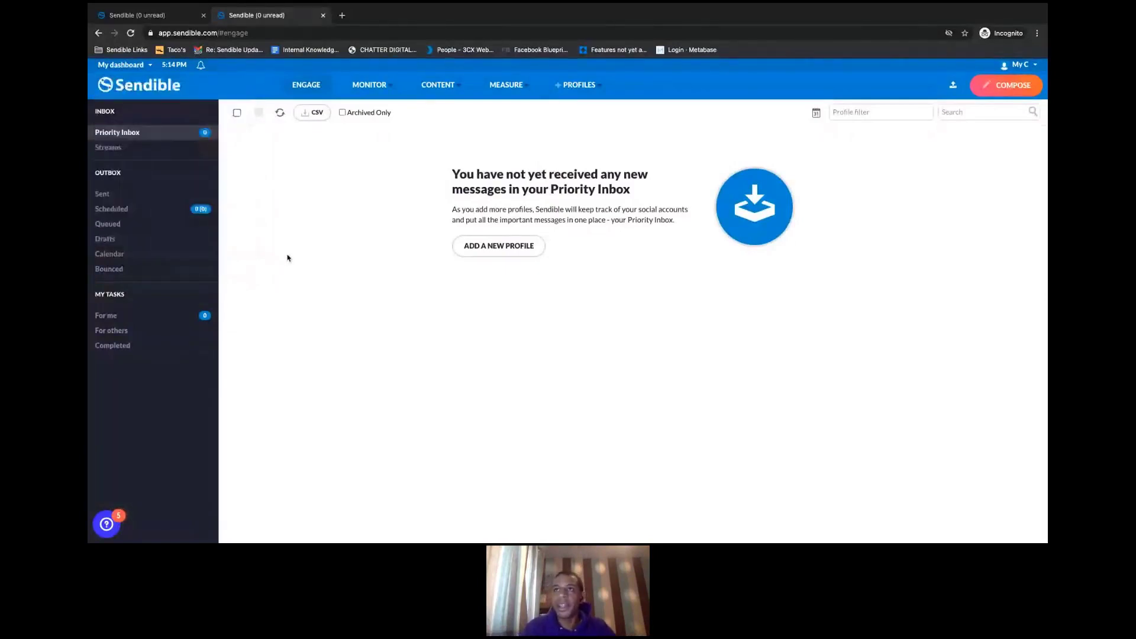
{"action": "left_click", "coordinate": [151, 22]}
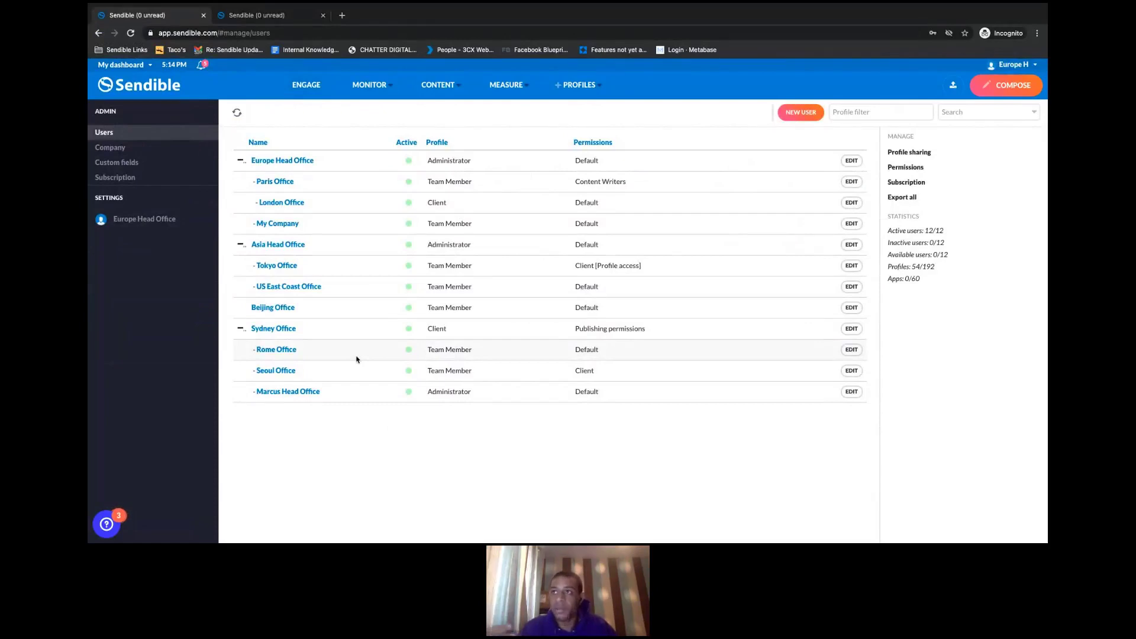
- Change My Company to a Client, remove its Tokyo, Beijing and Rome Office access, and save
{"action": "left_click", "coordinate": [278, 223]}
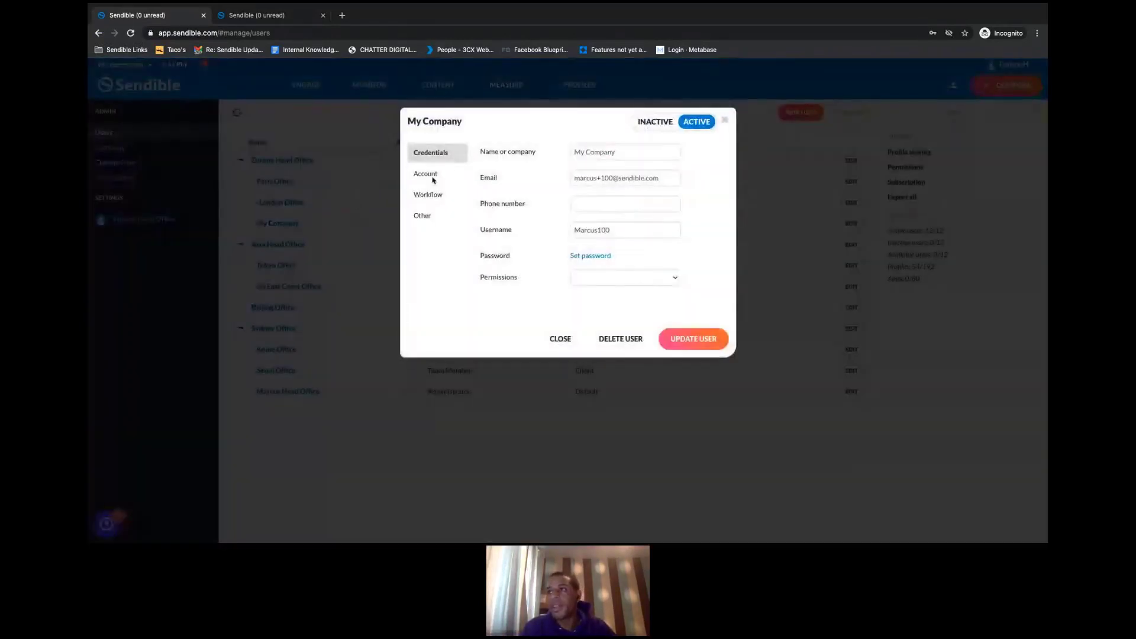
{"action": "left_click", "coordinate": [432, 176]}
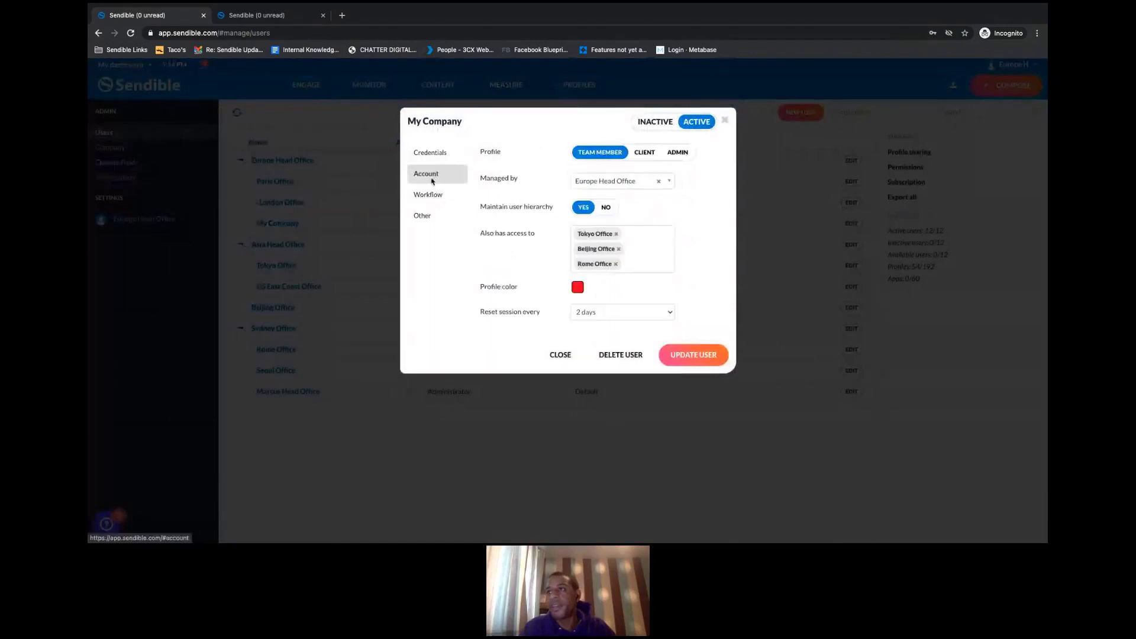
{"action": "left_click", "coordinate": [643, 154]}
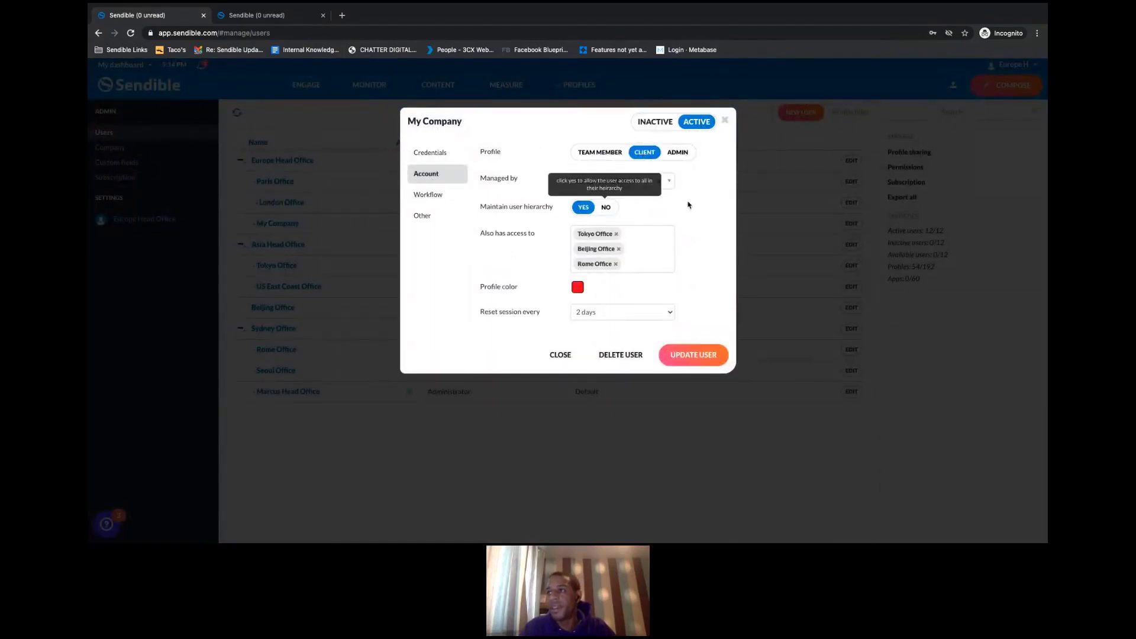
{"action": "left_click", "coordinate": [616, 234]}
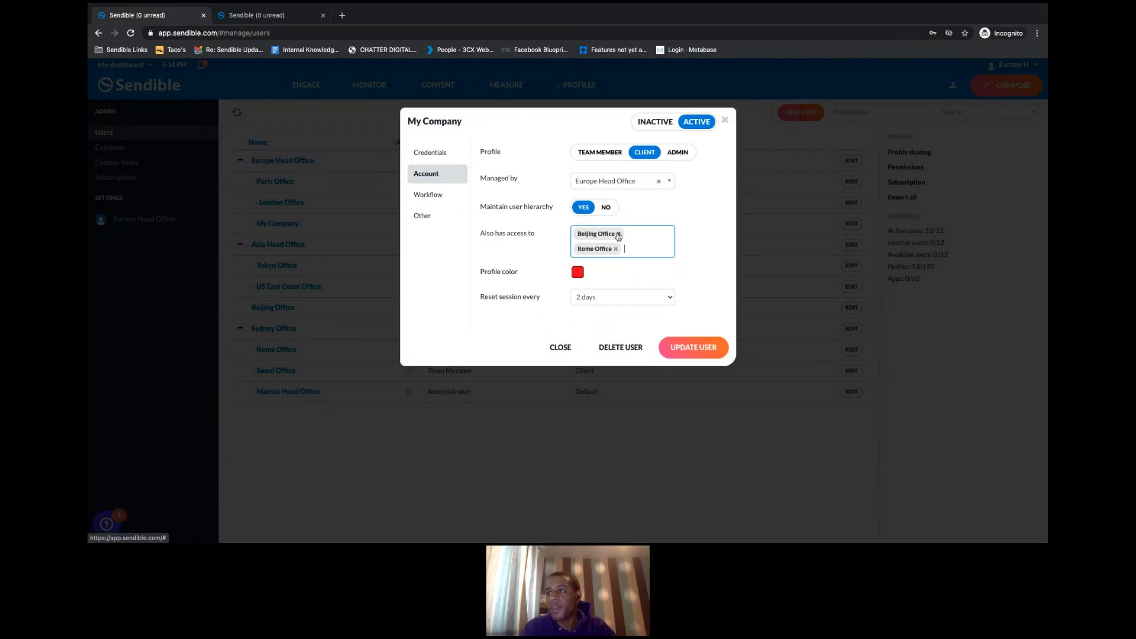
{"action": "left_click", "coordinate": [618, 234]}
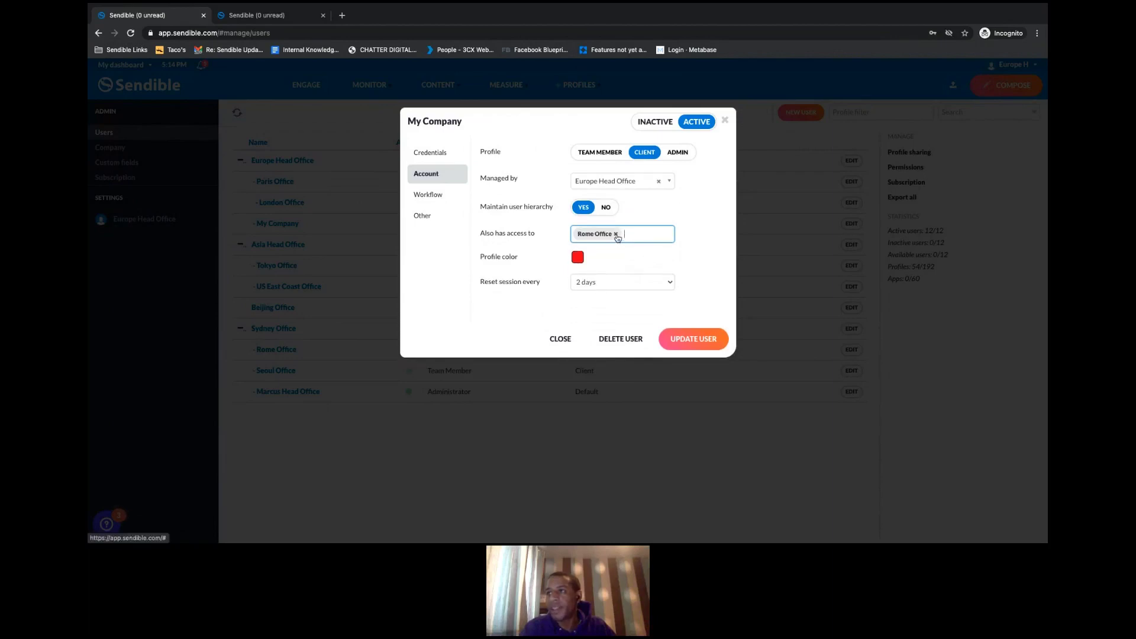
{"action": "left_click", "coordinate": [616, 235]}
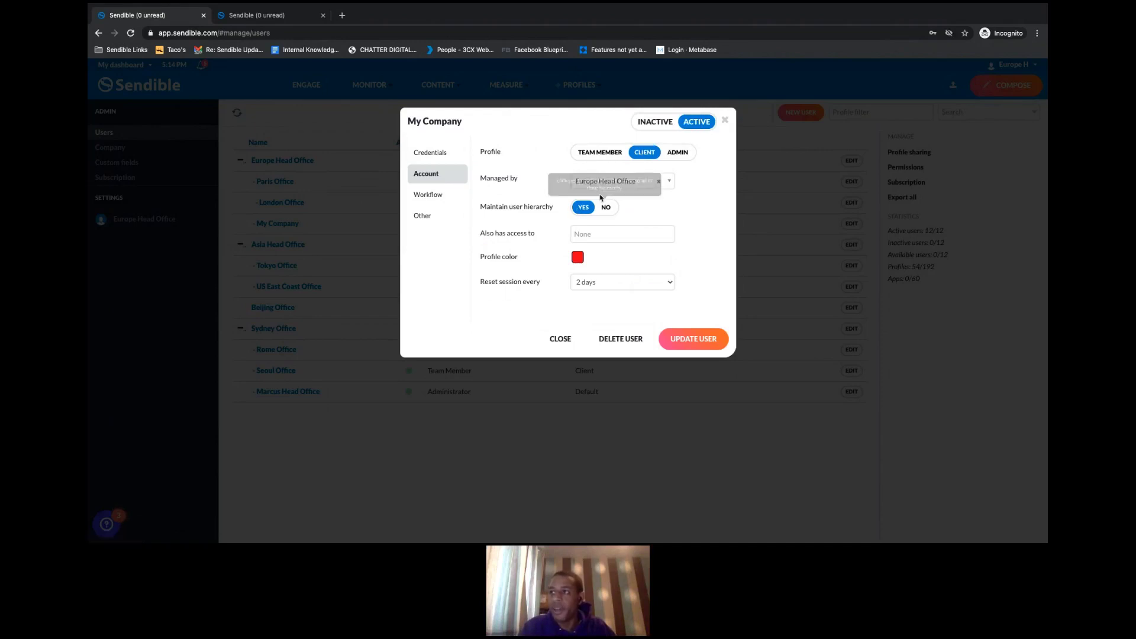
{"action": "left_click", "coordinate": [694, 341]}
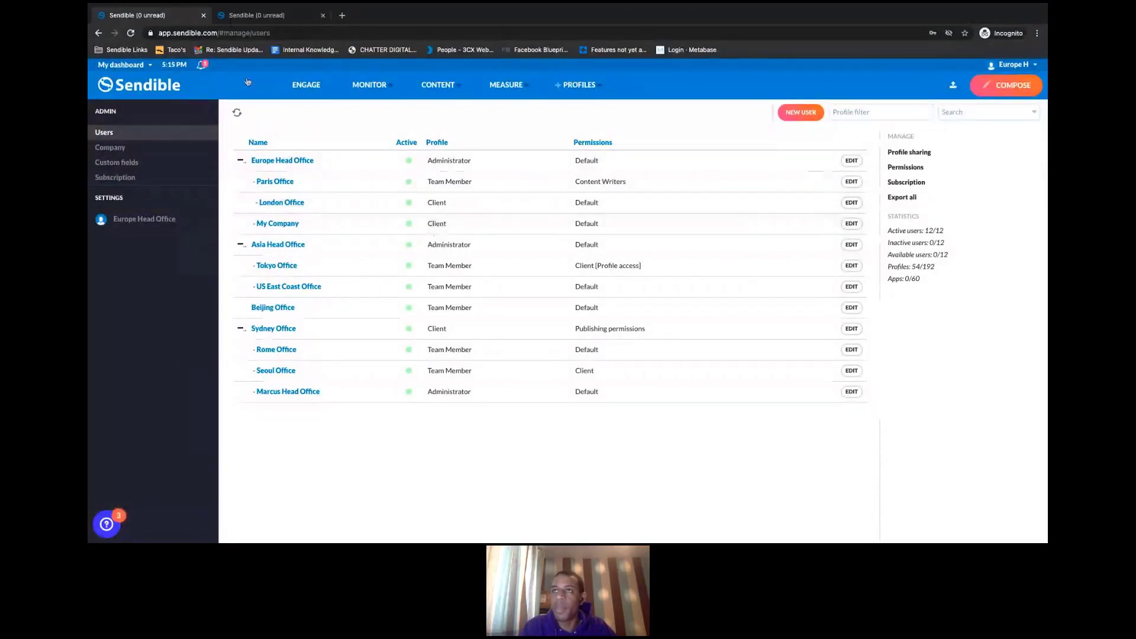
- Reload as My Company, confirm the switcher offers only My Company, then reopen its user settings
{"action": "left_click", "coordinate": [263, 16]}
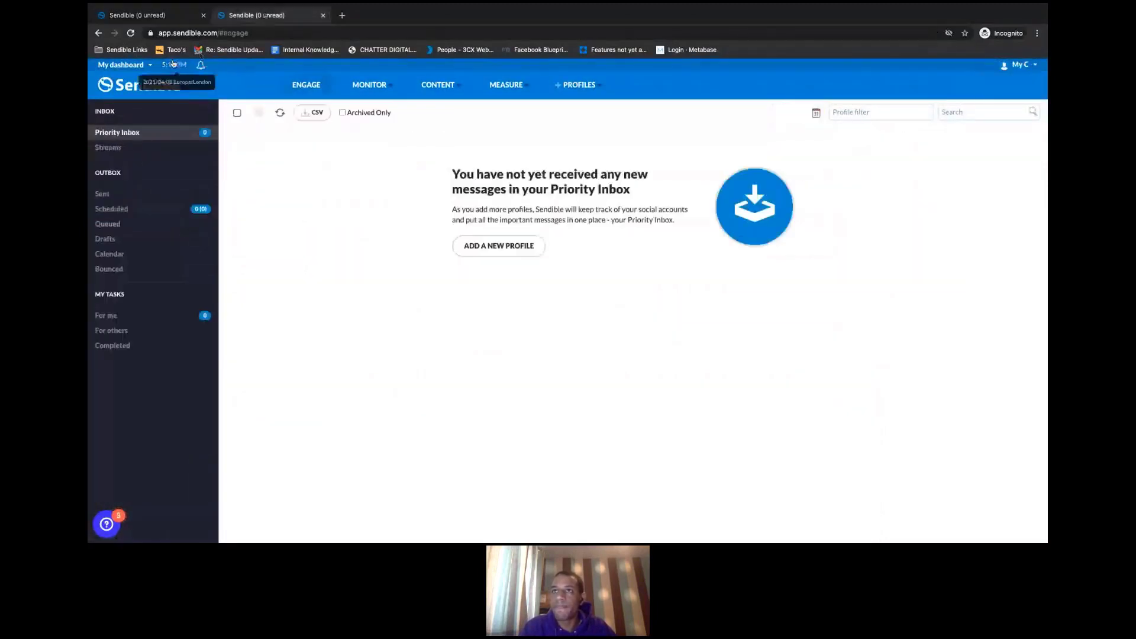
{"action": "left_click", "coordinate": [131, 34]}
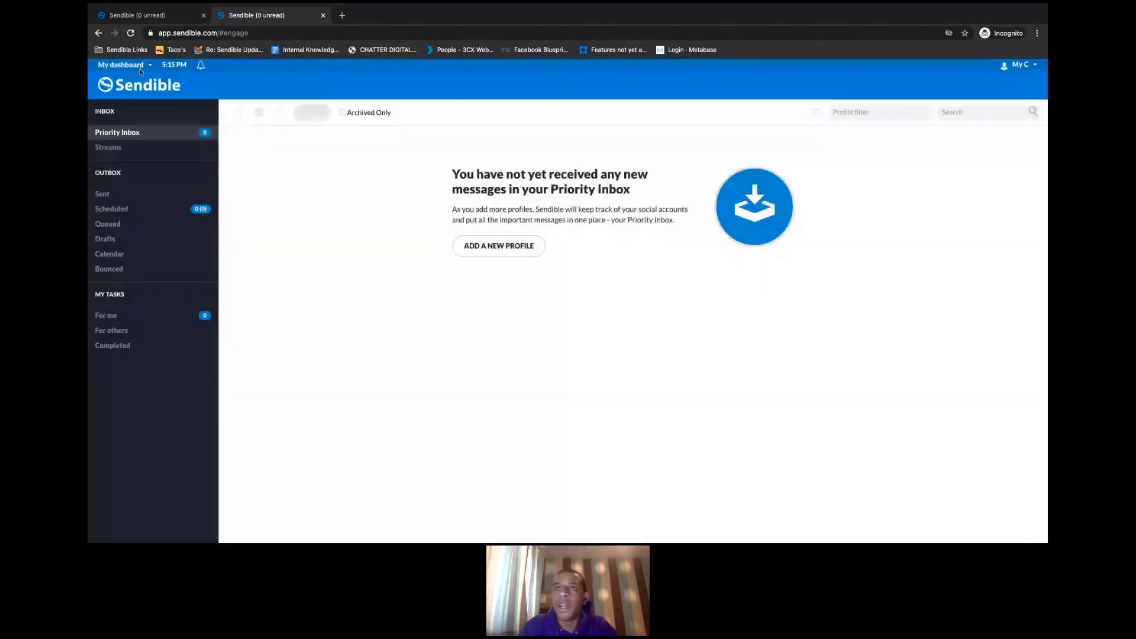
{"action": "left_click", "coordinate": [136, 66]}
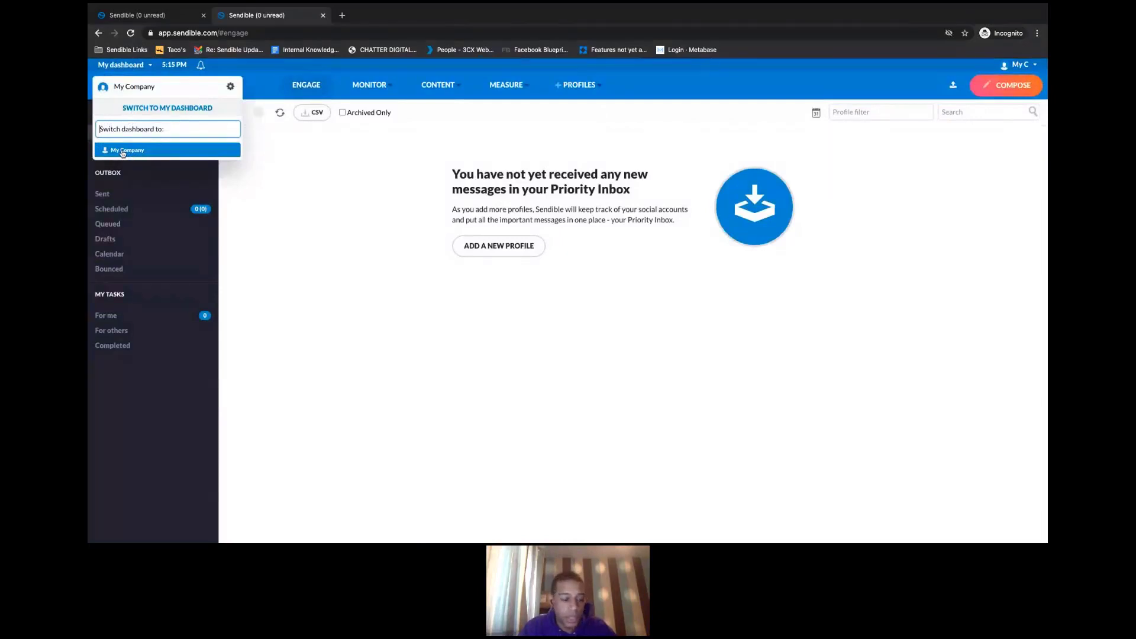
{"action": "left_click", "coordinate": [132, 16]}
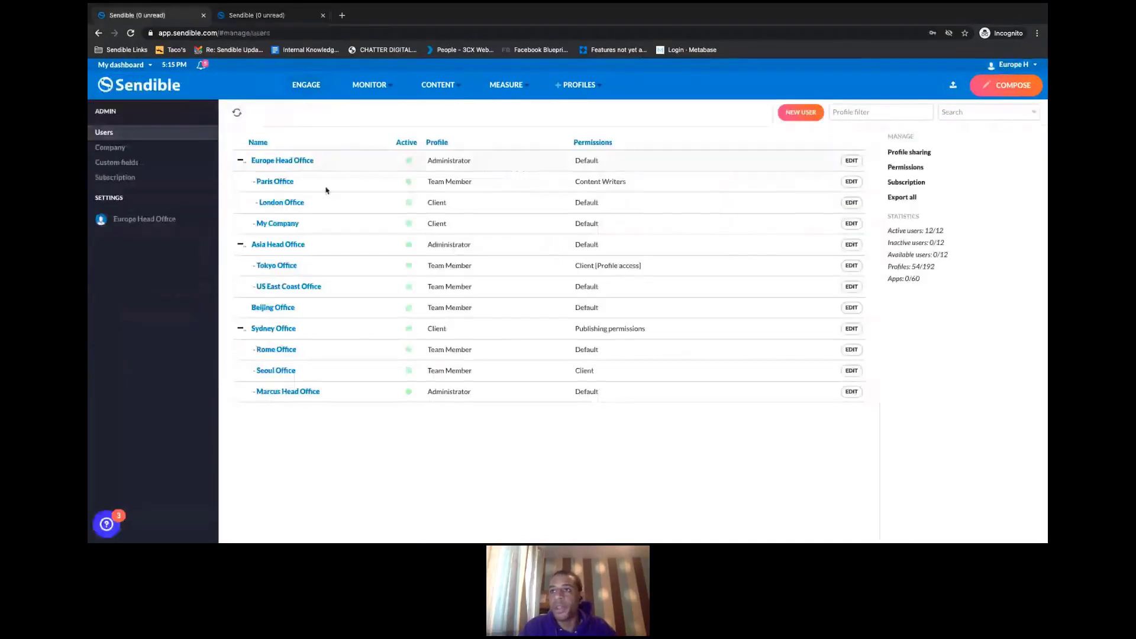
{"action": "left_click", "coordinate": [282, 224]}
- Leave My Company's Also has access to at None and close its settings without saving
{"action": "left_click", "coordinate": [432, 176]}
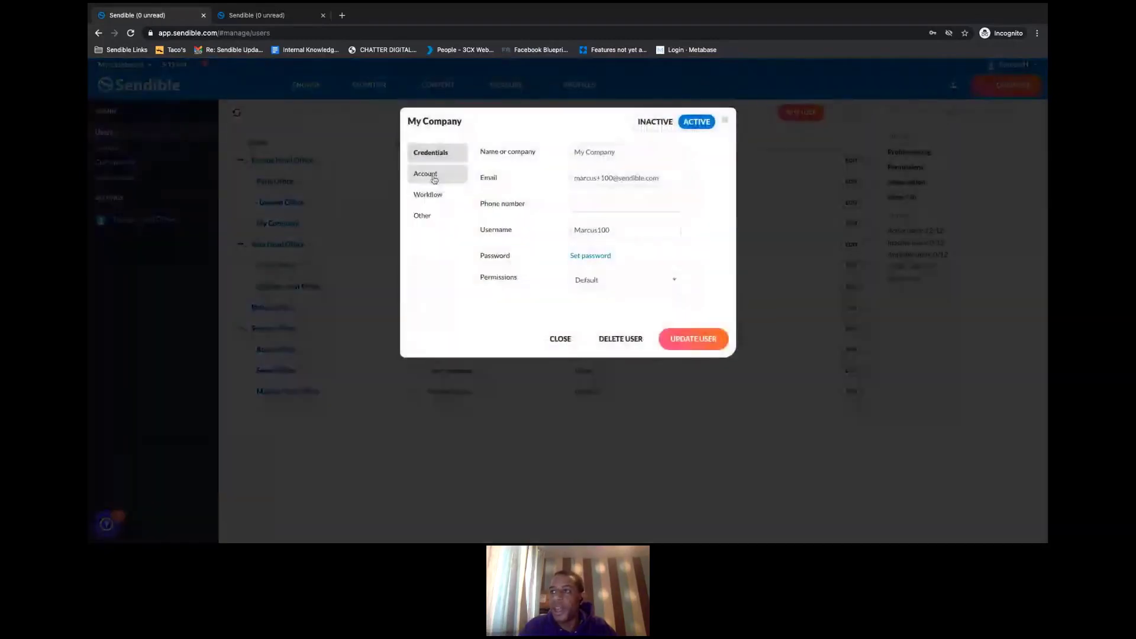
{"action": "left_click", "coordinate": [580, 233]}
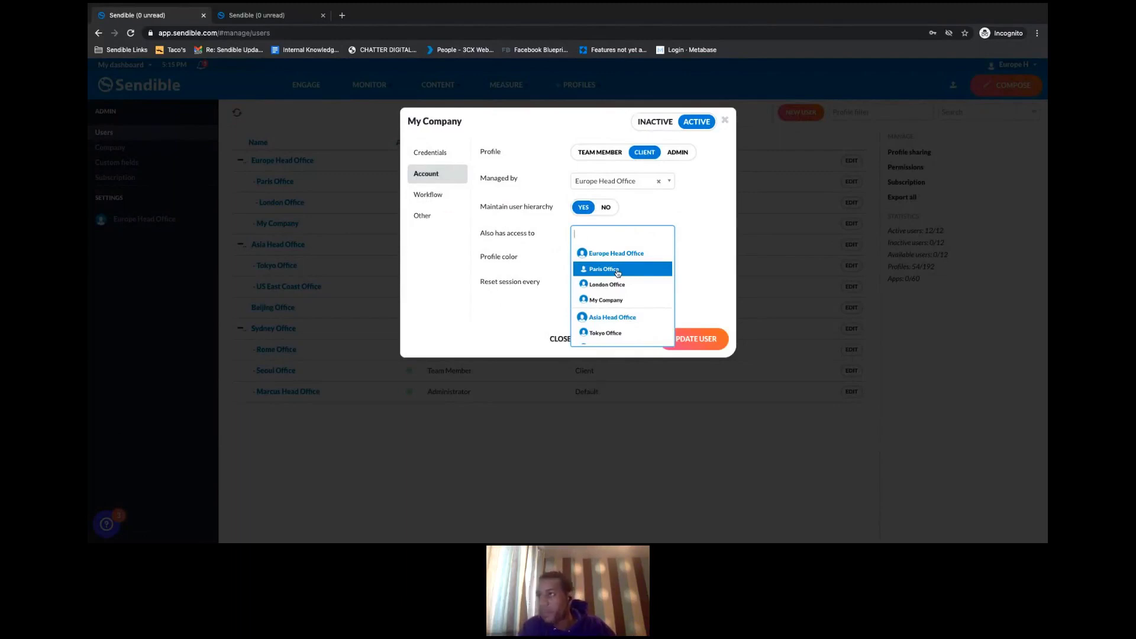
{"action": "left_click", "coordinate": [696, 206]}
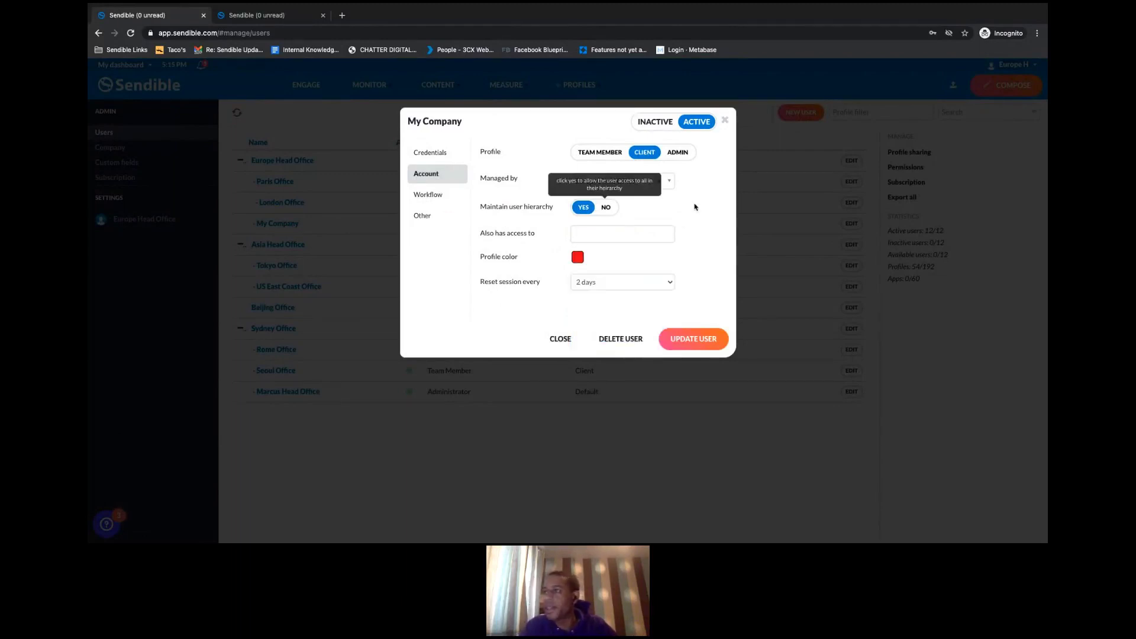
{"action": "left_click", "coordinate": [722, 247]}
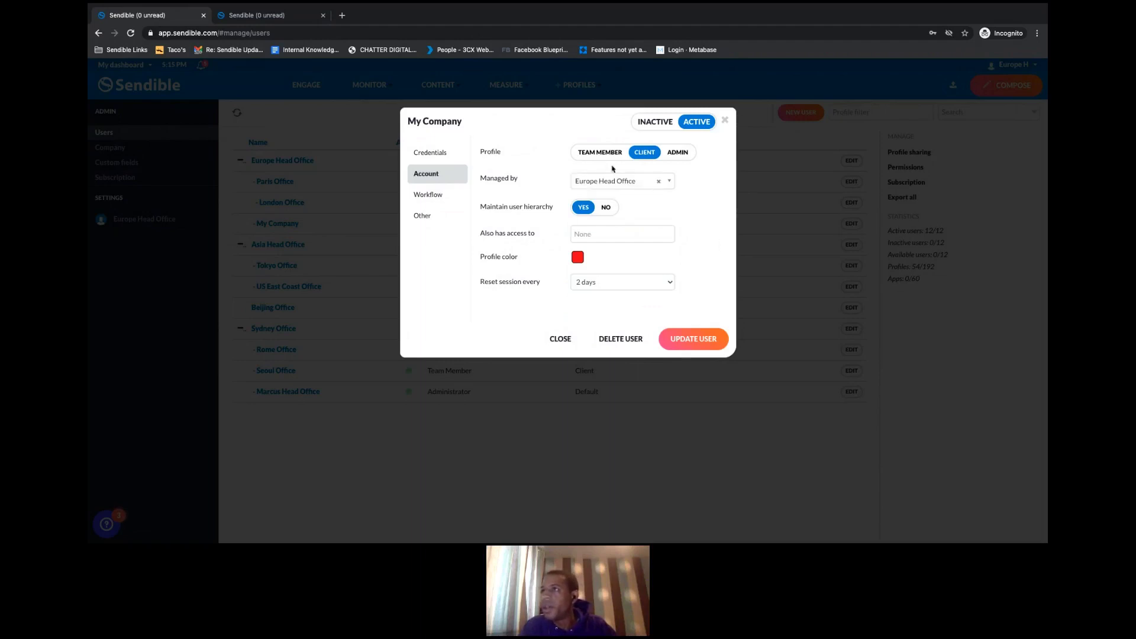
{"action": "left_click_drag", "start_coordinate": [526, 128], "coordinate": [732, 124]}
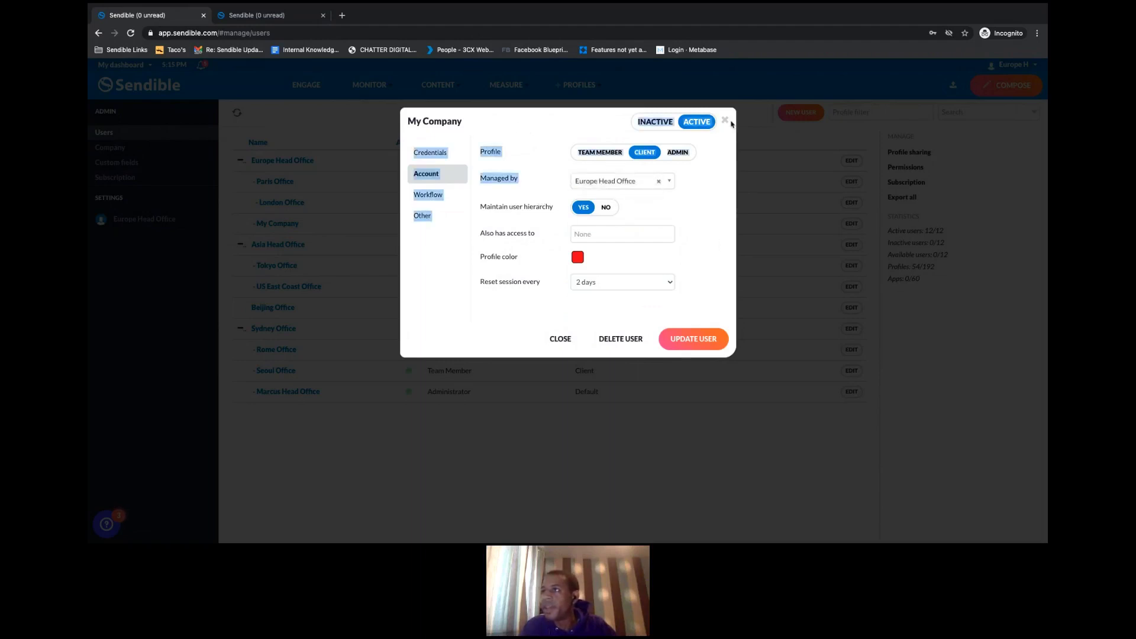
{"action": "left_click", "coordinate": [725, 121]}
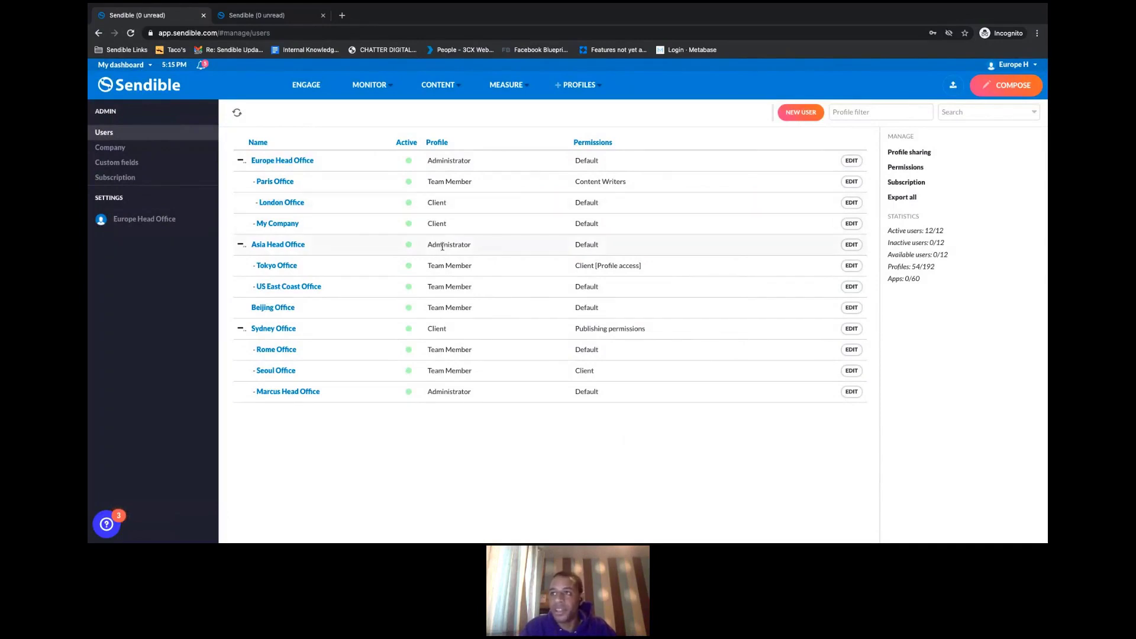
{"action": "left_click", "coordinate": [287, 225]}
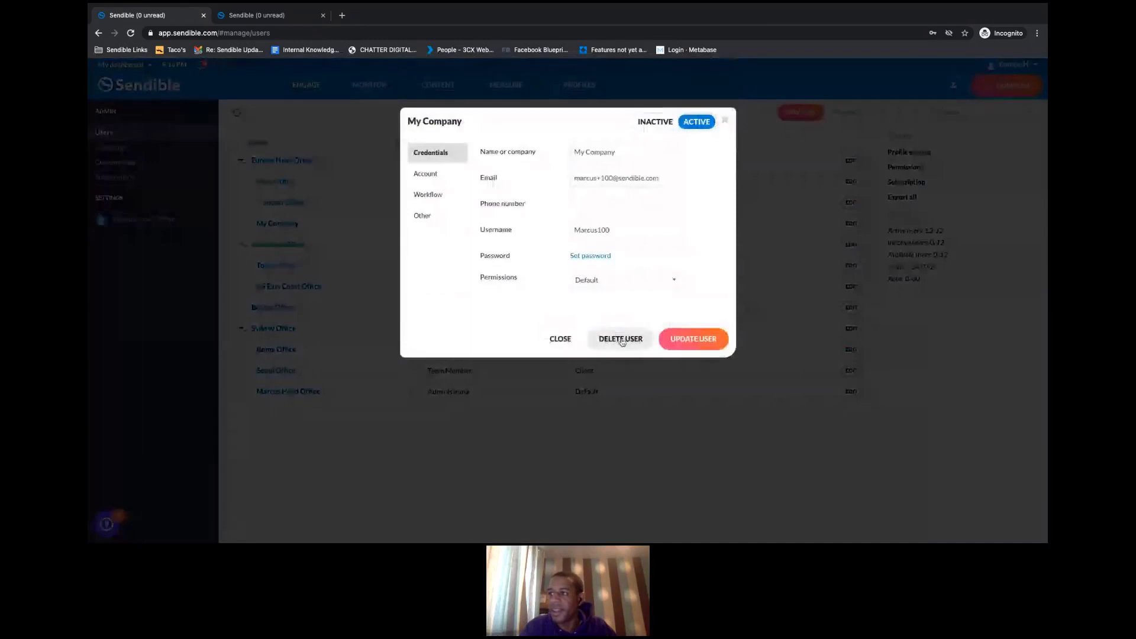
{"action": "left_click", "coordinate": [725, 120]}
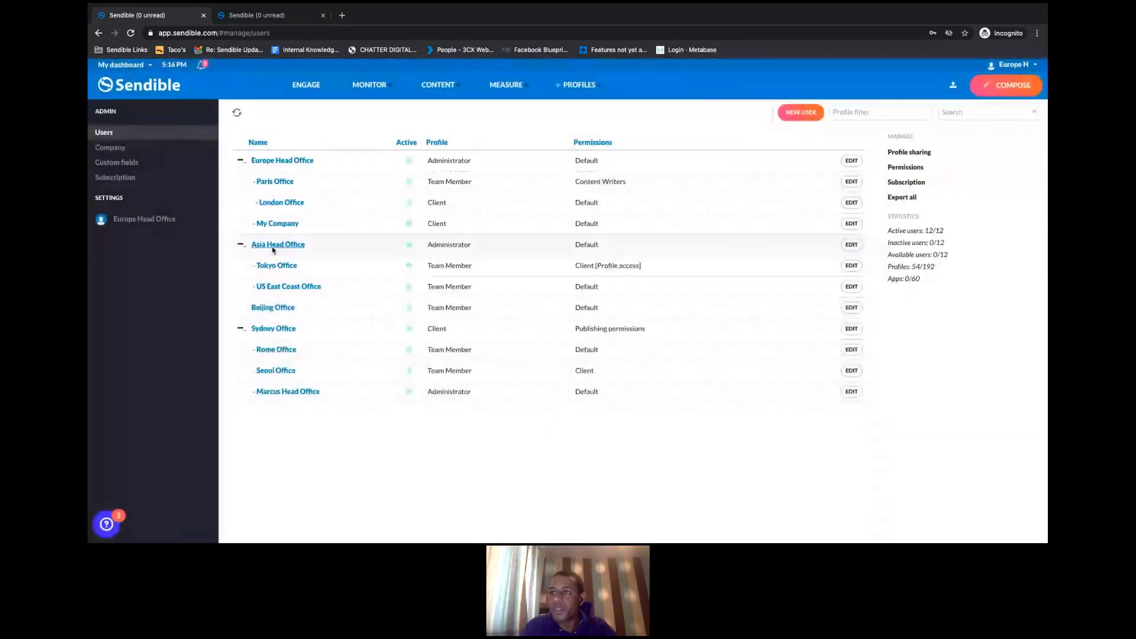
{"action": "left_click", "coordinate": [275, 244]}
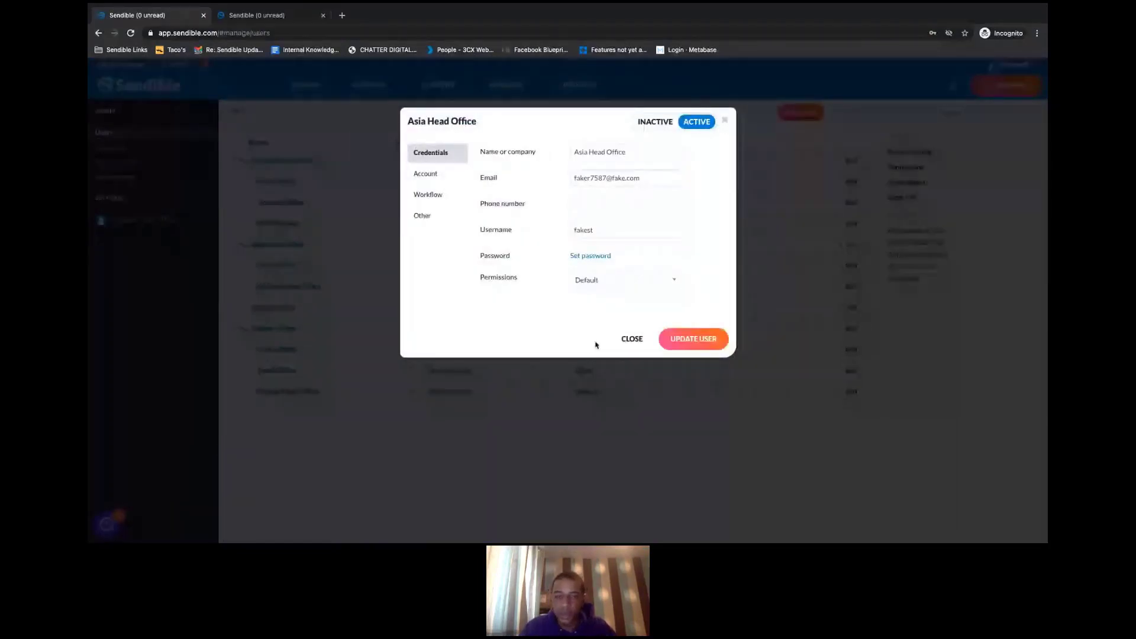
{"action": "left_click", "coordinate": [725, 121]}
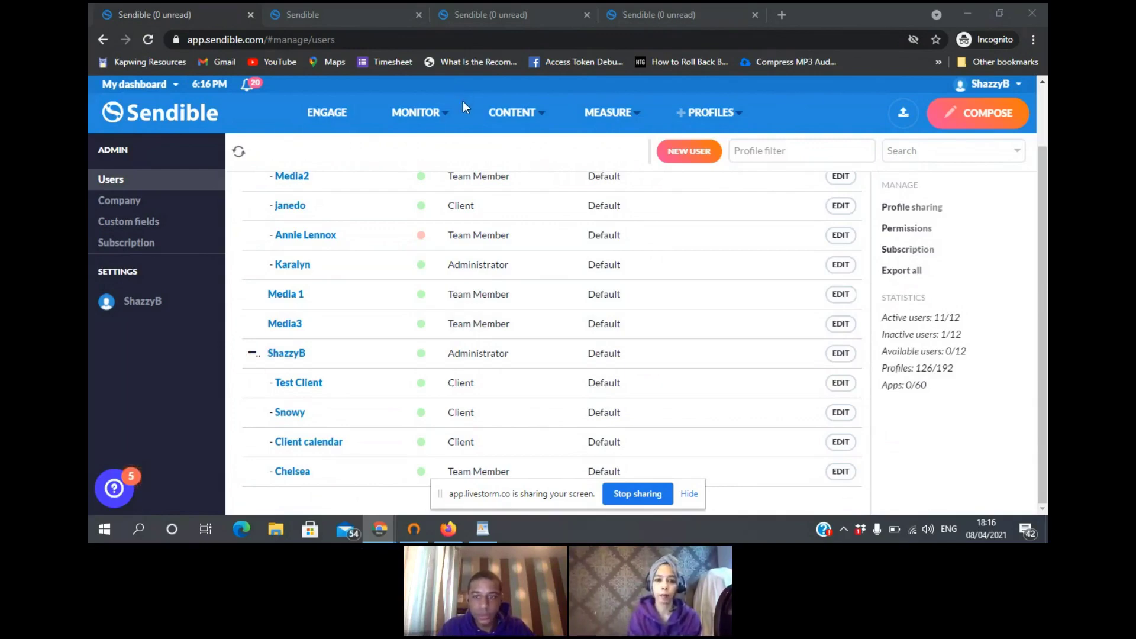
- Require the last team member's posts to need approval by the admin account before publishing, and save
{"action": "mouse_move", "coordinate": [463, 101]}
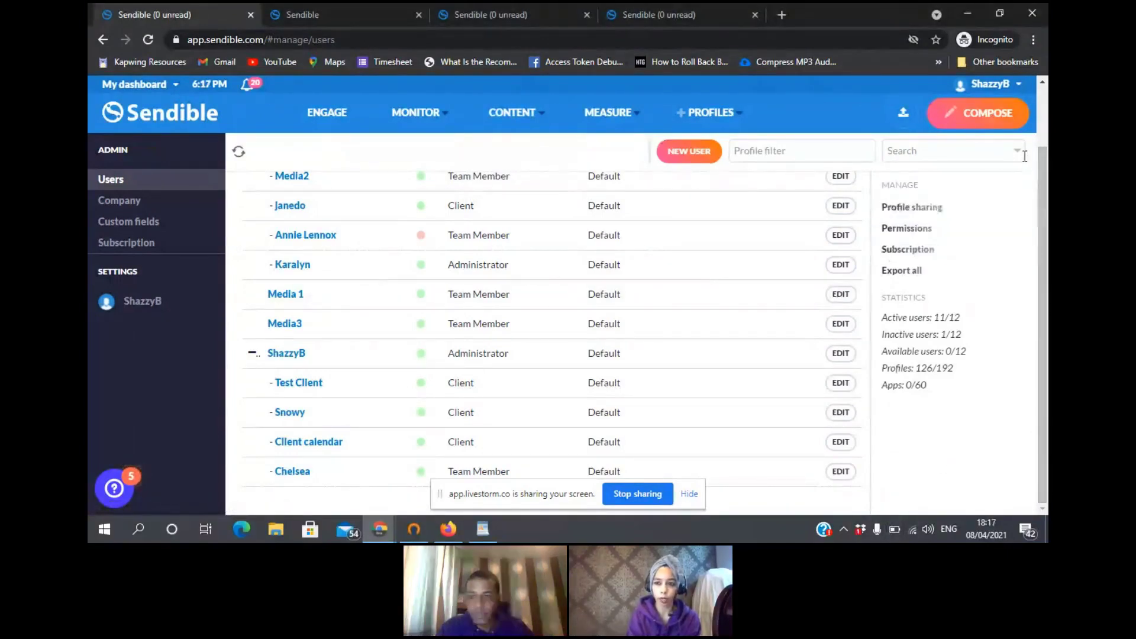
{"action": "left_click", "coordinate": [842, 471]}
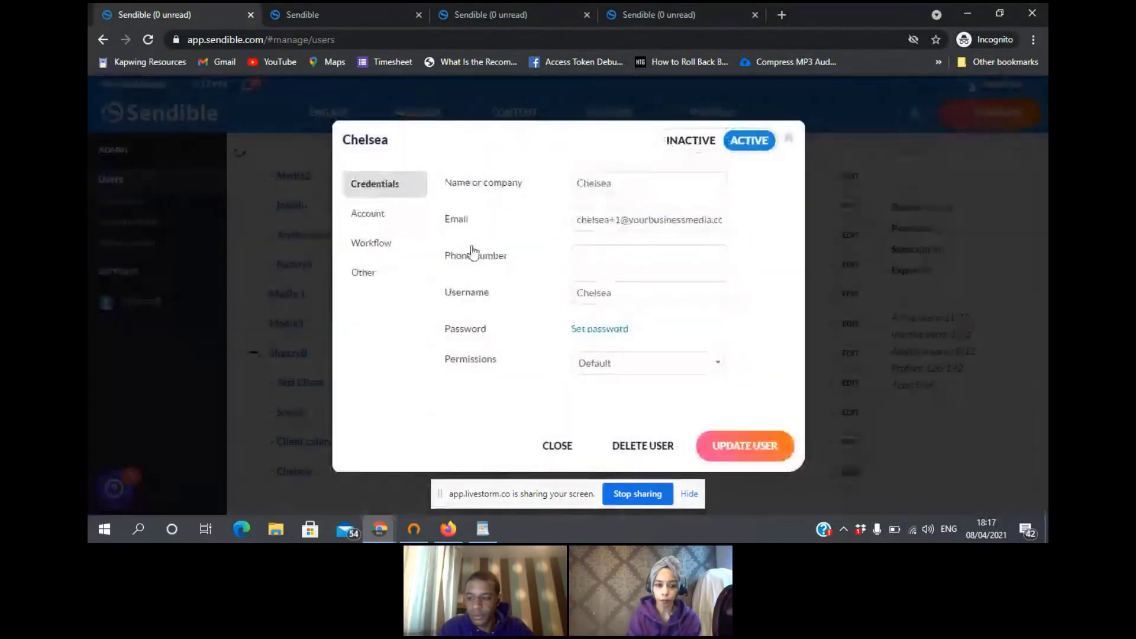
{"action": "left_click", "coordinate": [377, 253]}
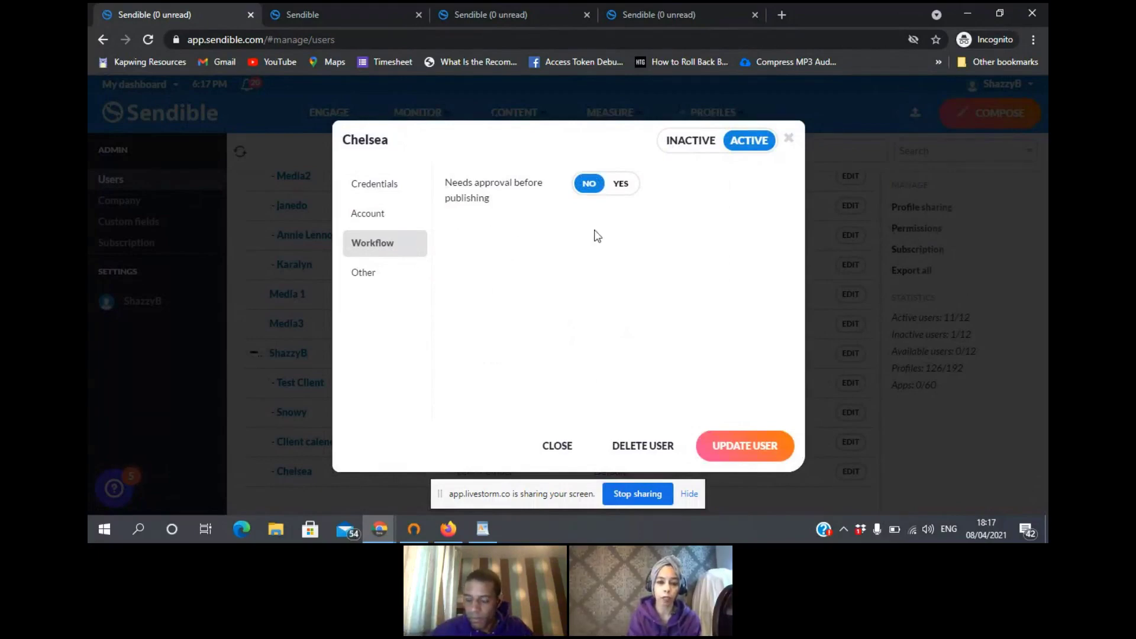
{"action": "left_click", "coordinate": [629, 186]}
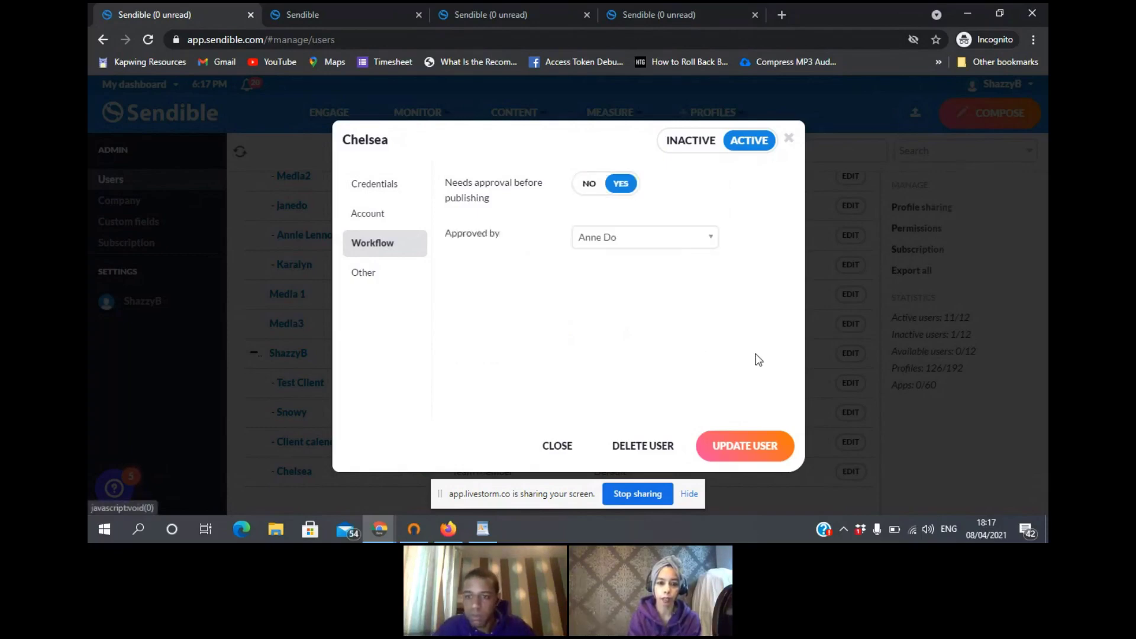
{"action": "left_click", "coordinate": [707, 241]}
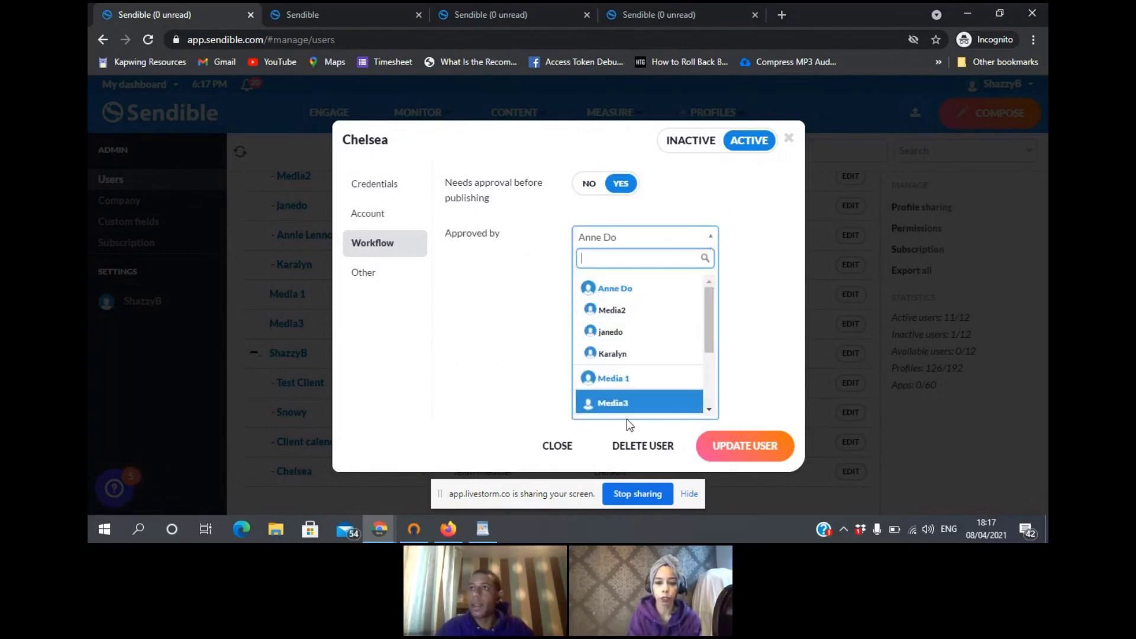
{"action": "left_click_drag", "start_coordinate": [709, 314], "coordinate": [710, 343]}
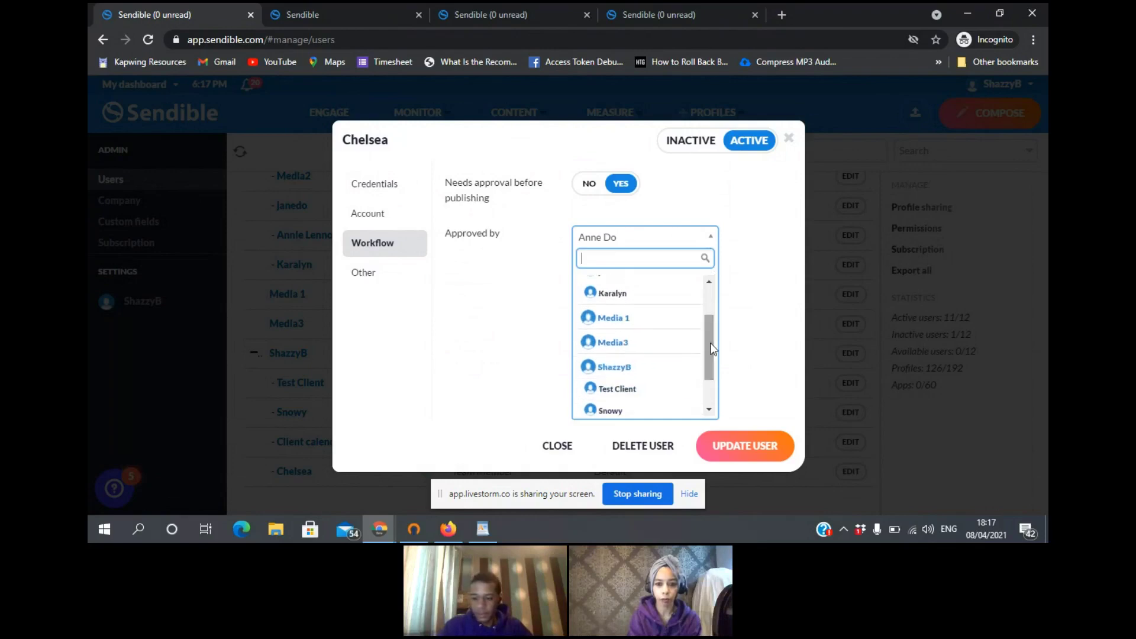
{"action": "left_click", "coordinate": [654, 373]}
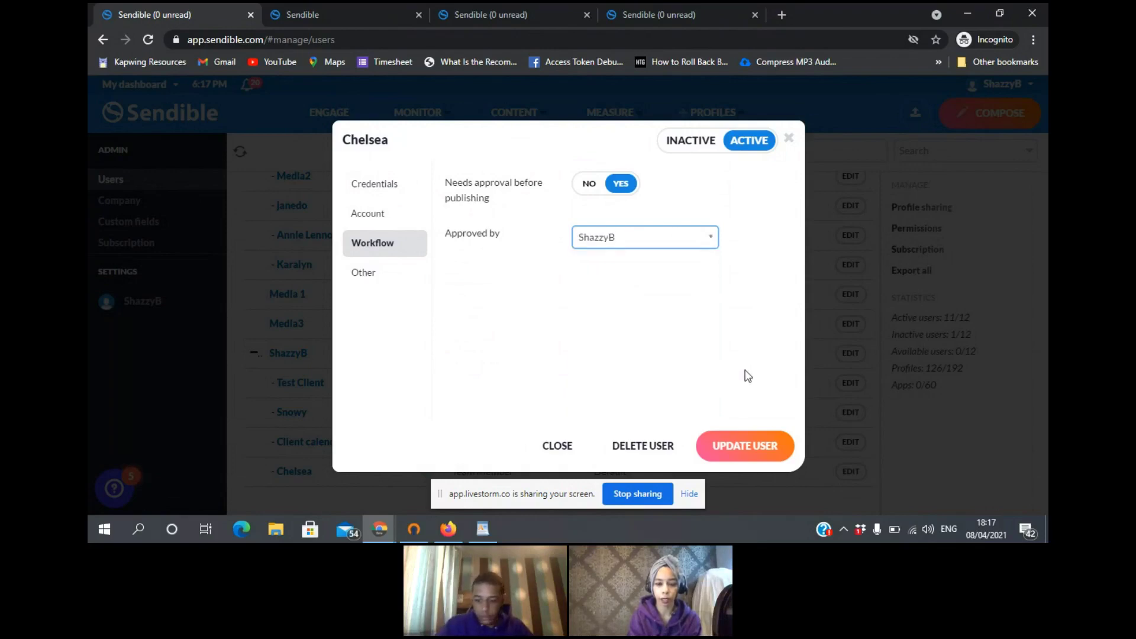
{"action": "left_click", "coordinate": [751, 449]}
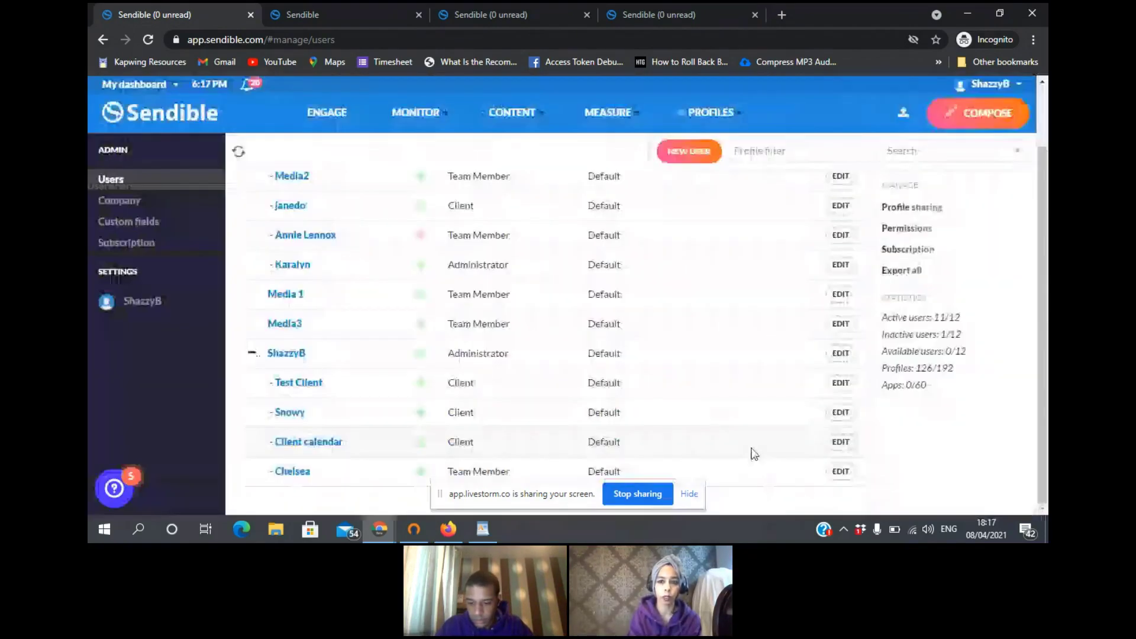
{"action": "left_click", "coordinate": [608, 14]}
{"action": "key", "text": "ctrl+shift+Tab"}
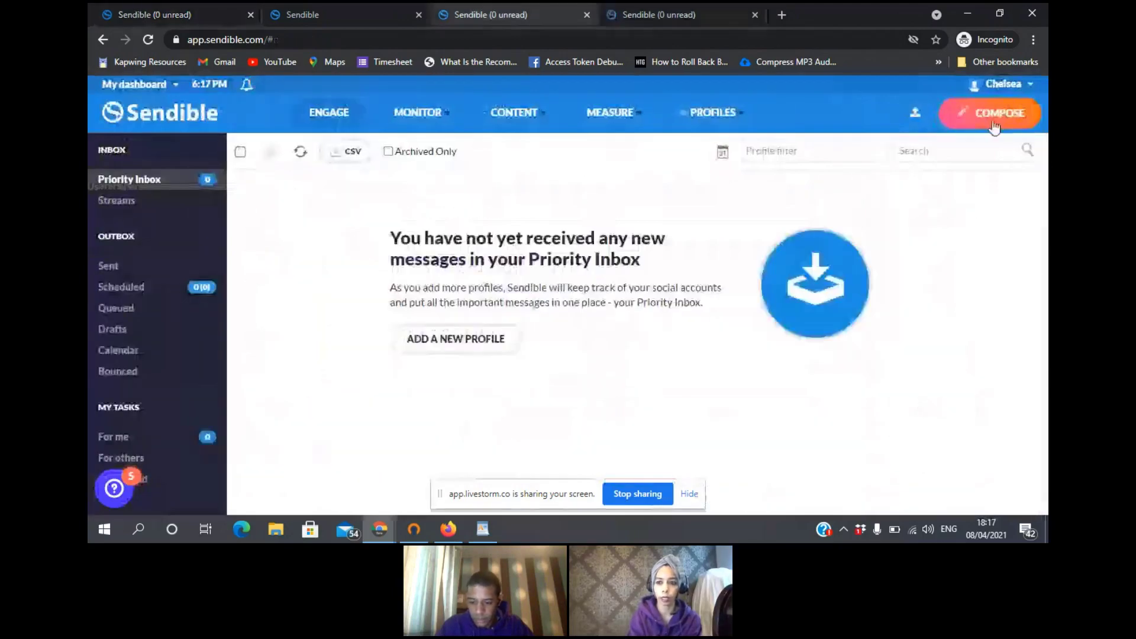
{"action": "left_click", "coordinate": [1000, 113]}
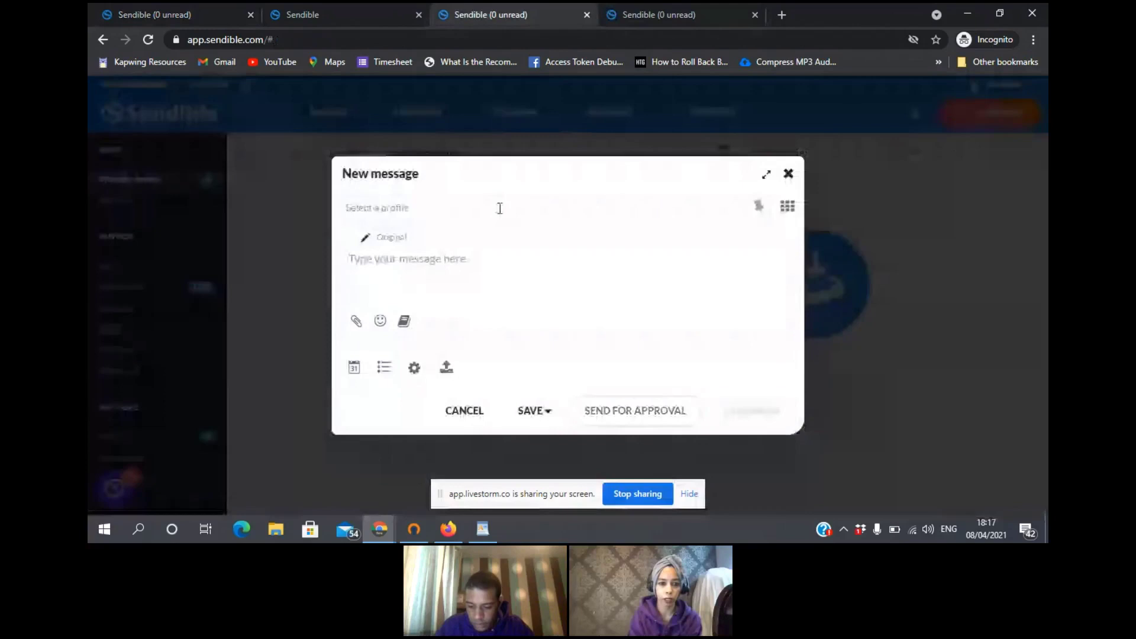
{"action": "left_click", "coordinate": [498, 206]}
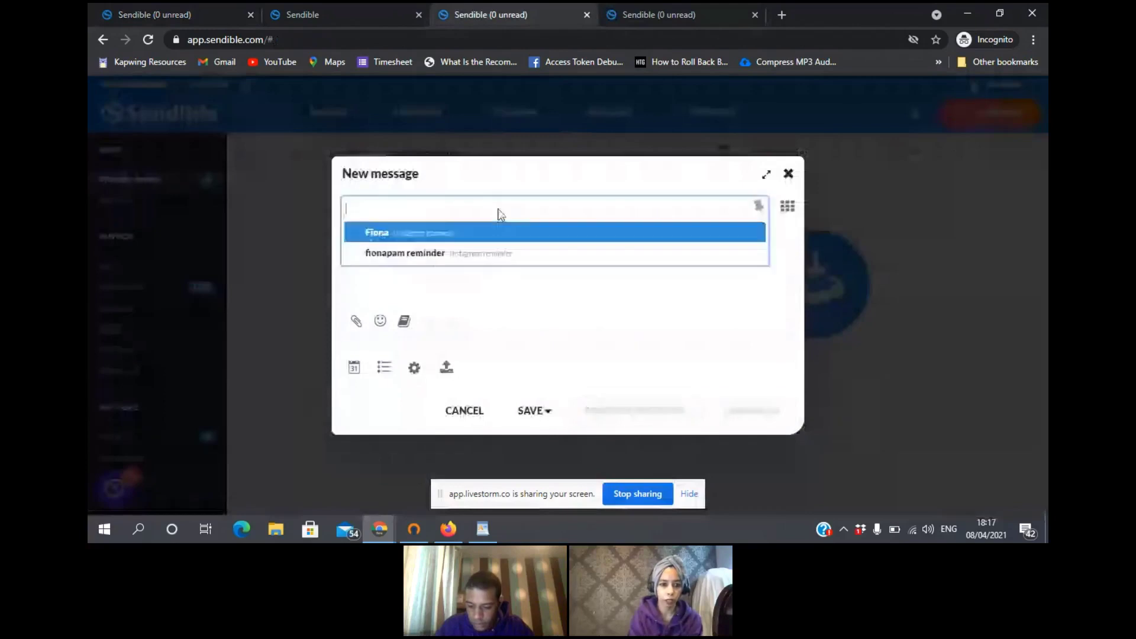
{"action": "left_click", "coordinate": [435, 239]}
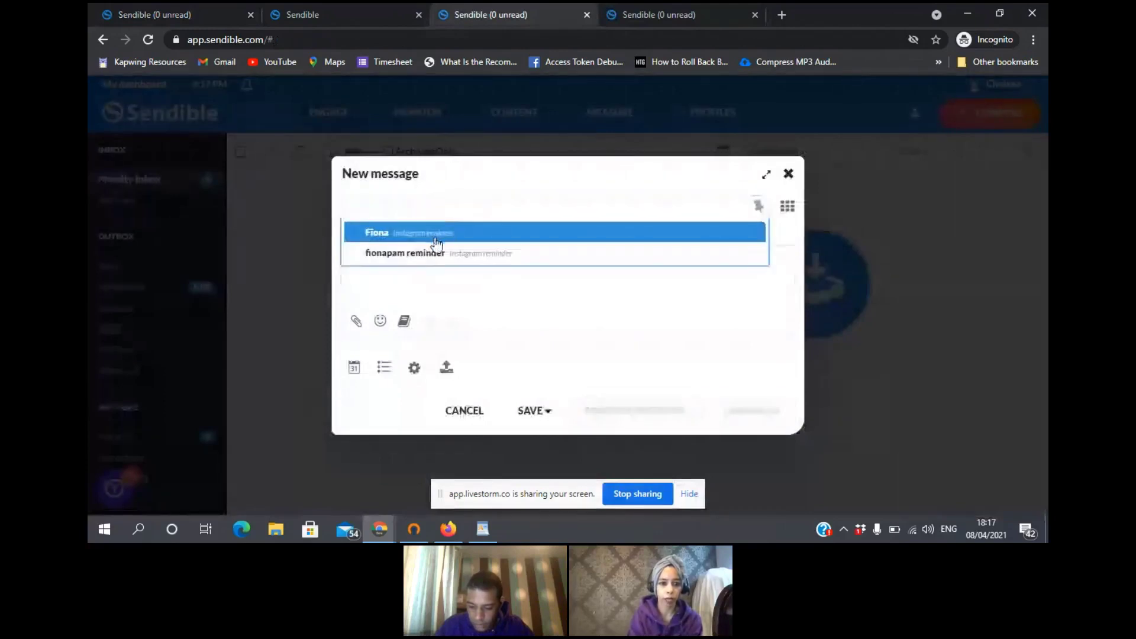
{"action": "type", "text": "test"}
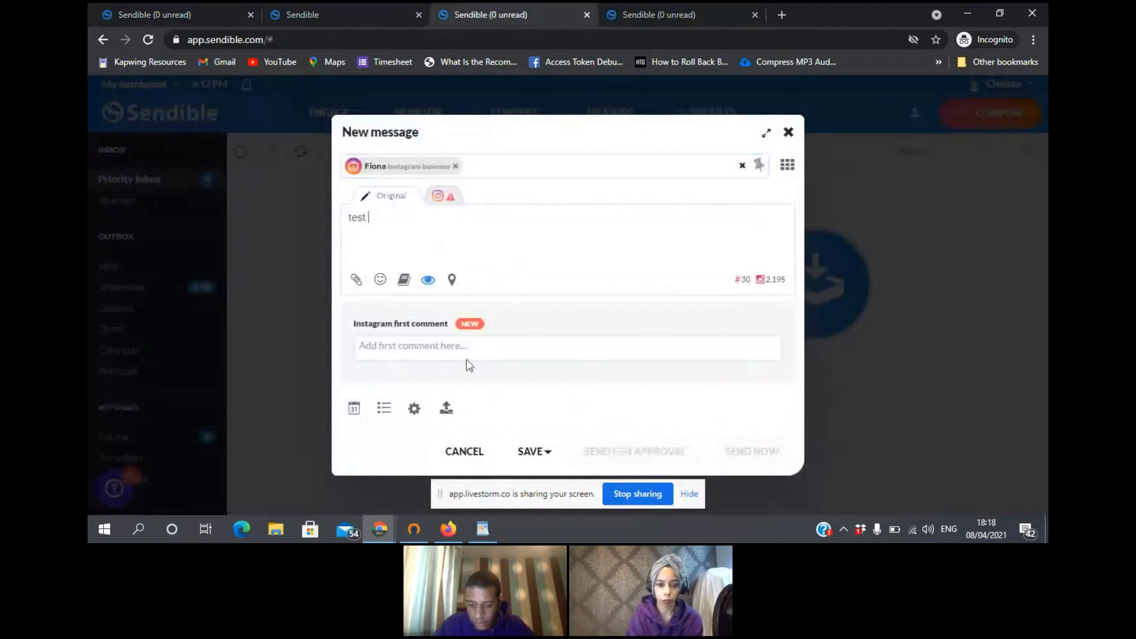
{"action": "left_click", "coordinate": [356, 279]}
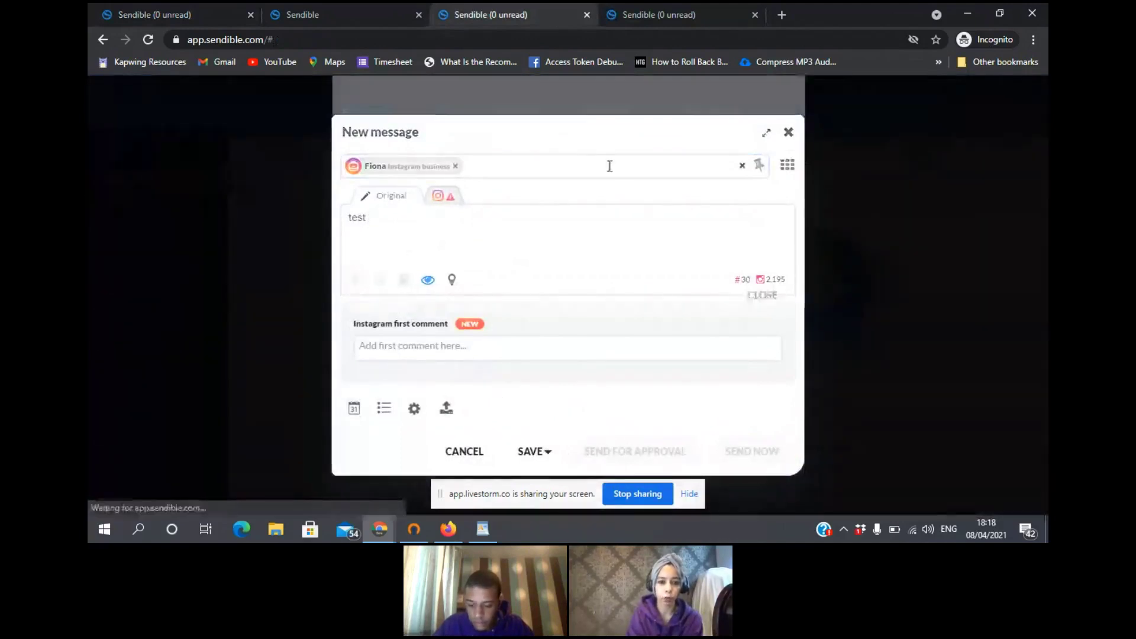
{"action": "left_click", "coordinate": [530, 186]}
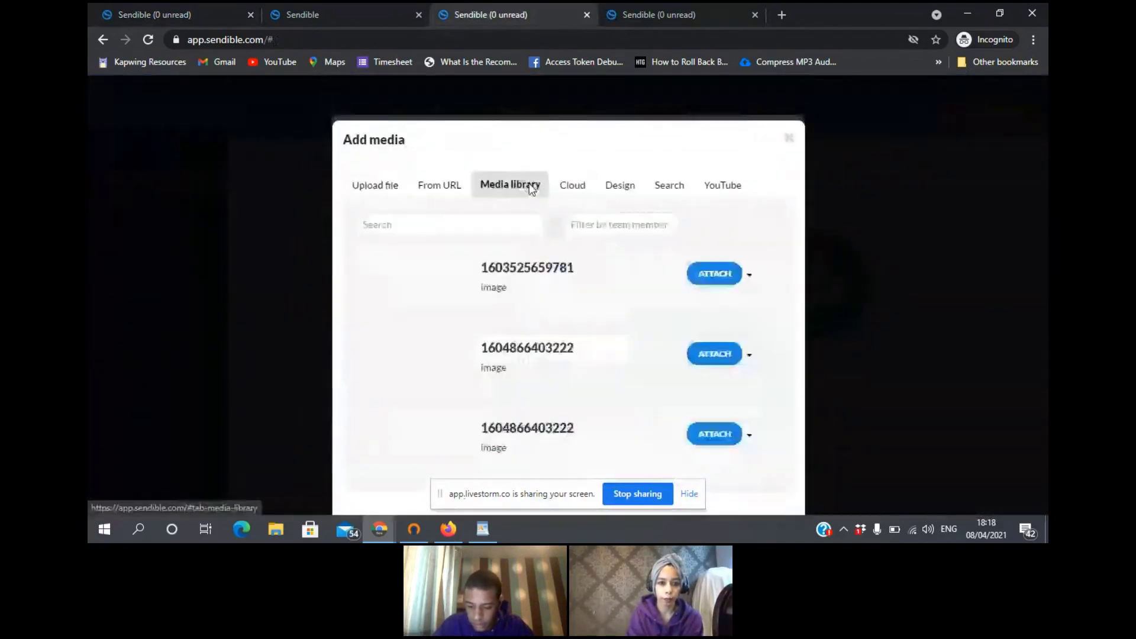
{"action": "left_click", "coordinate": [715, 274]}
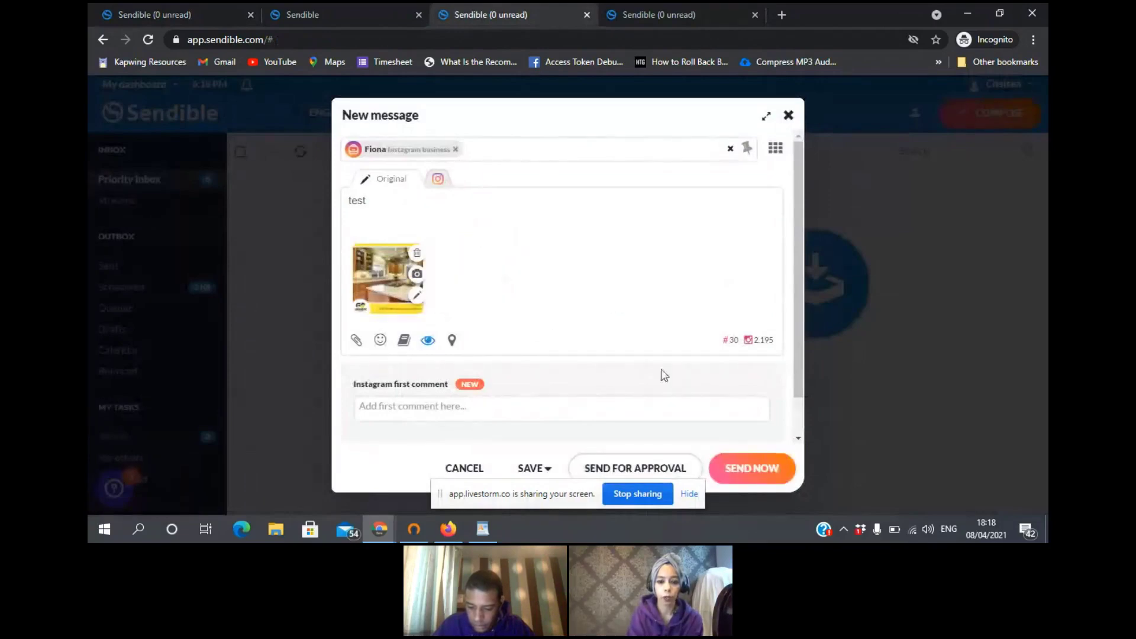
{"action": "left_click", "coordinate": [629, 470]}
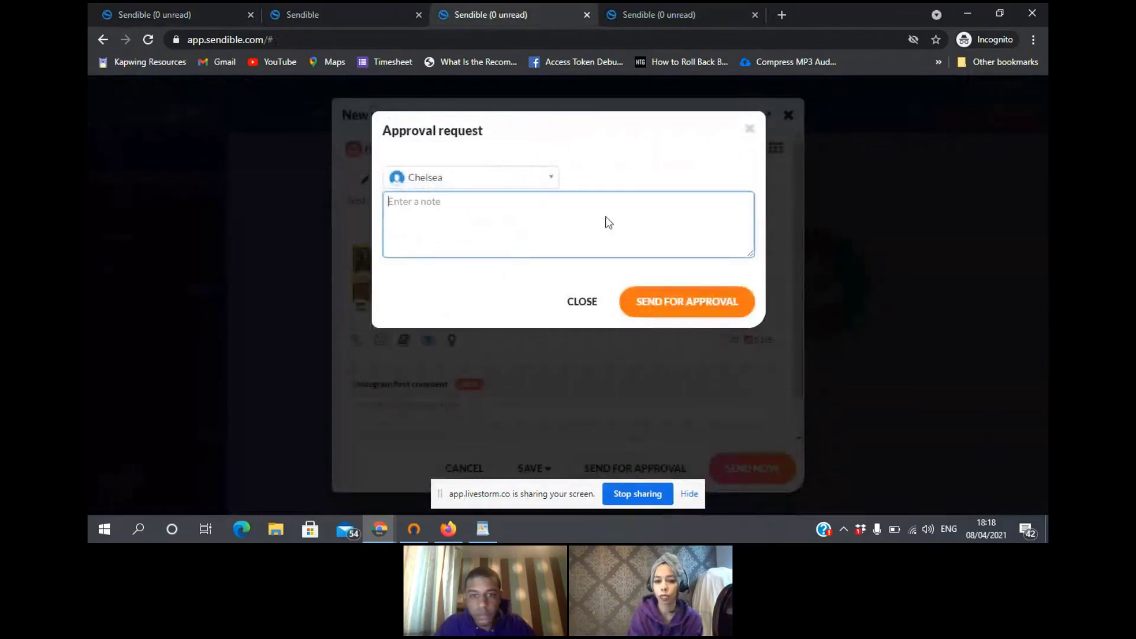
{"action": "left_click", "coordinate": [549, 180]}
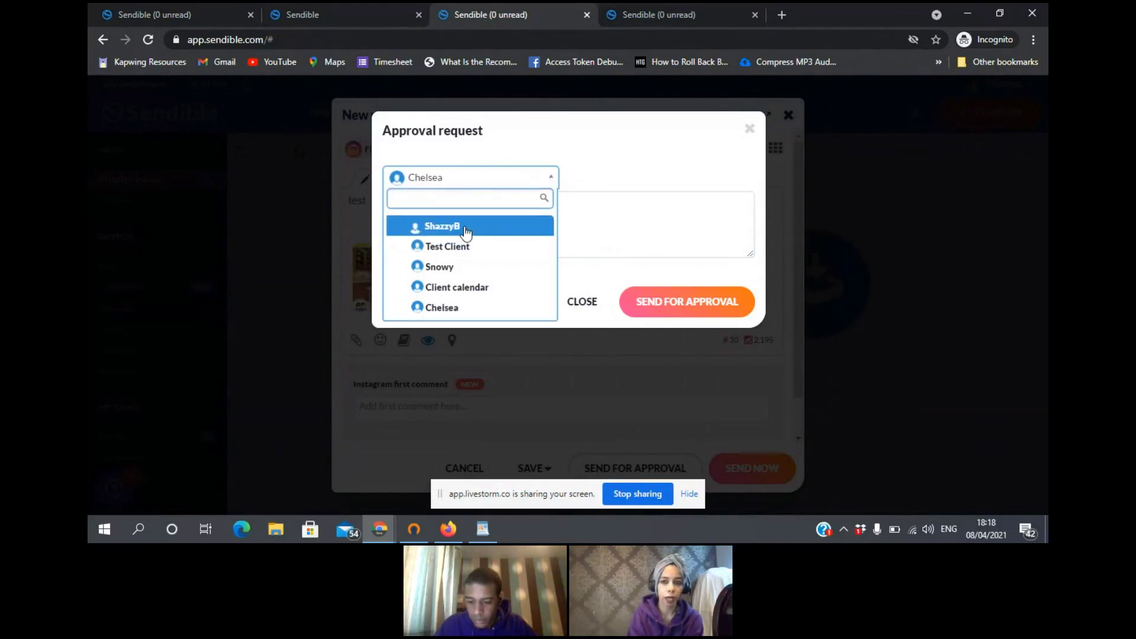
{"action": "left_click", "coordinate": [435, 231]}
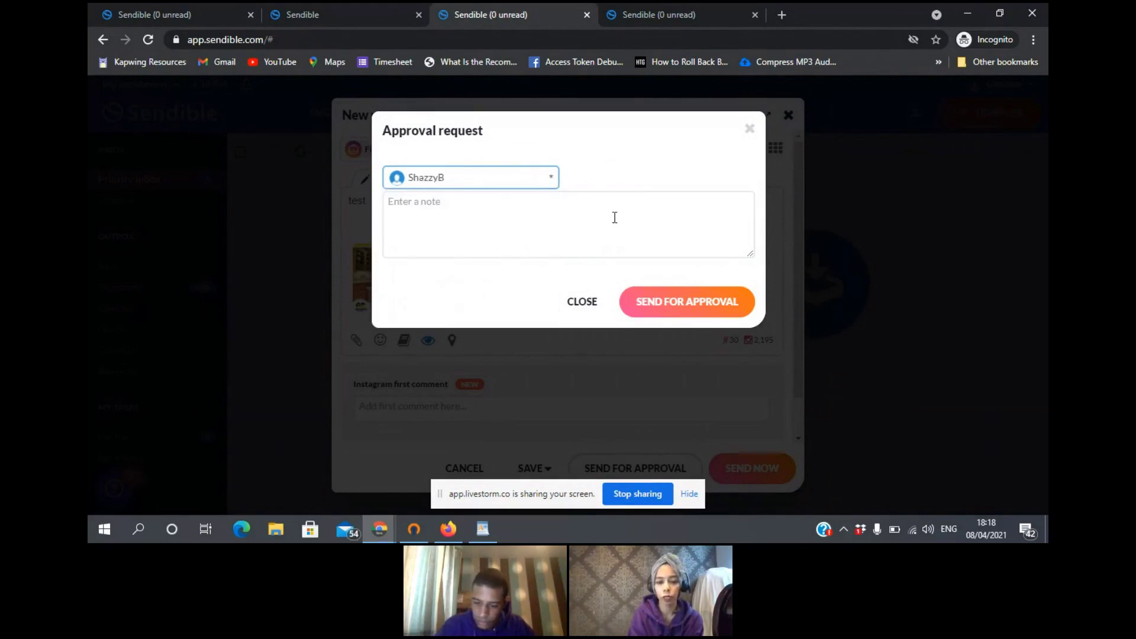
{"action": "left_click", "coordinate": [750, 128]}
{"action": "left_click", "coordinate": [790, 117]}
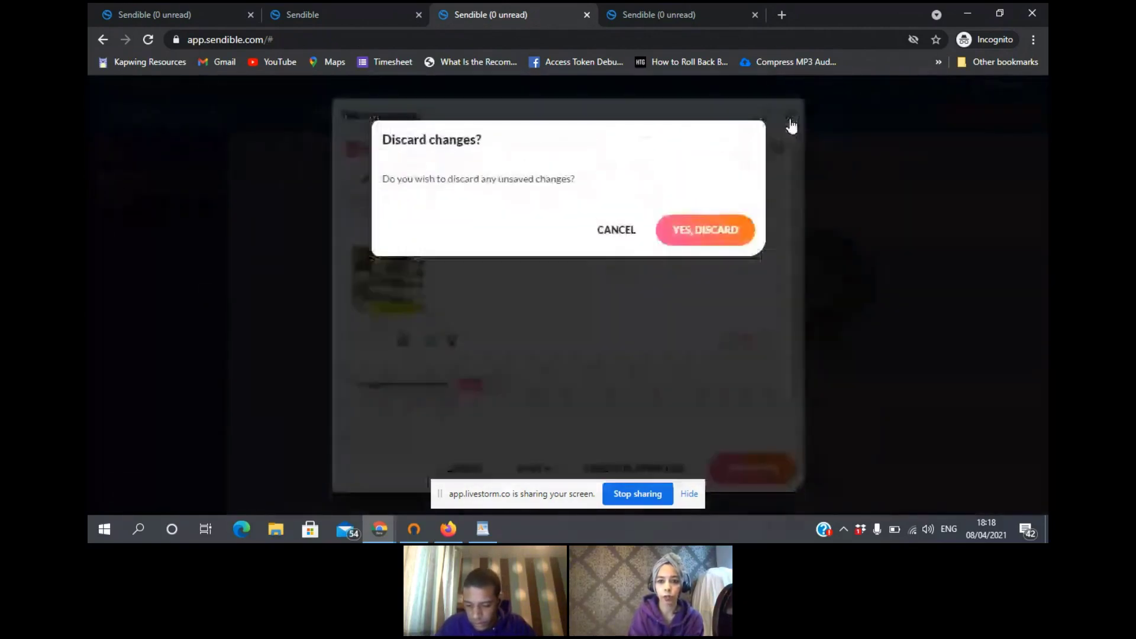
{"action": "left_click", "coordinate": [708, 215]}
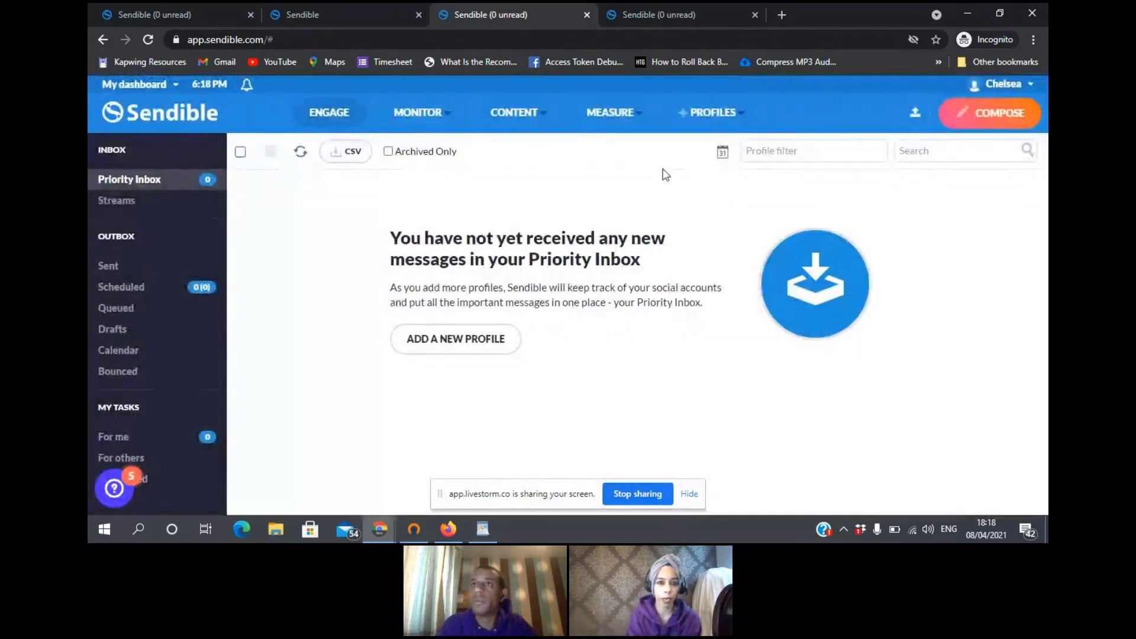
{"action": "left_click", "coordinate": [191, 13]}
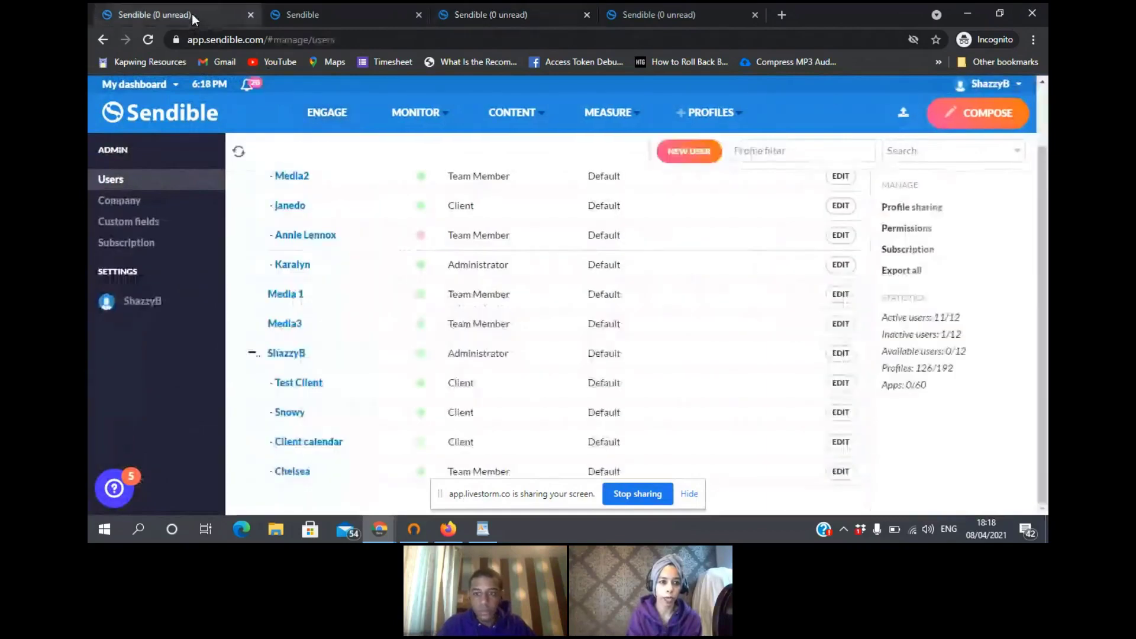
{"action": "left_click_drag", "start_coordinate": [1046, 208], "coordinate": [1041, 156]}
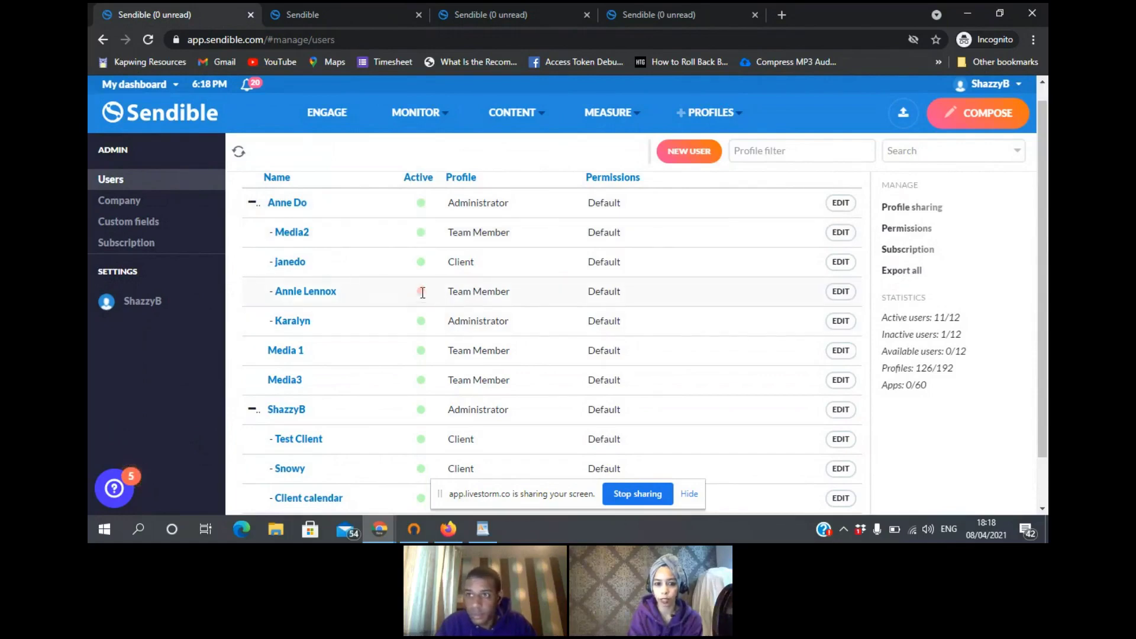
{"action": "left_click", "coordinate": [841, 292]}
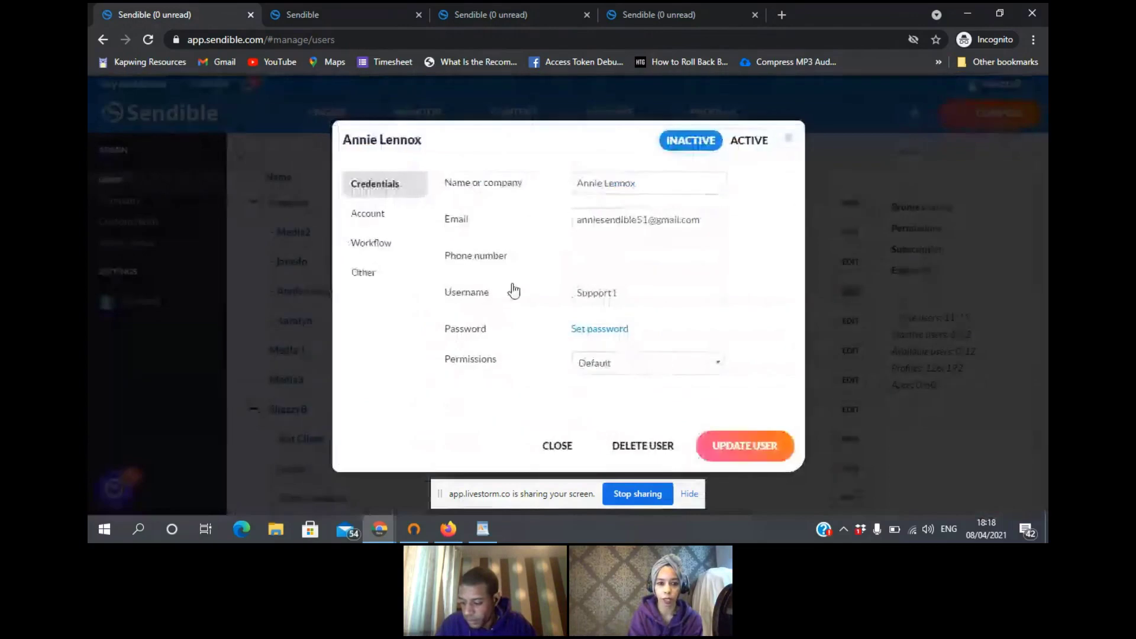
{"action": "left_click", "coordinate": [371, 212]}
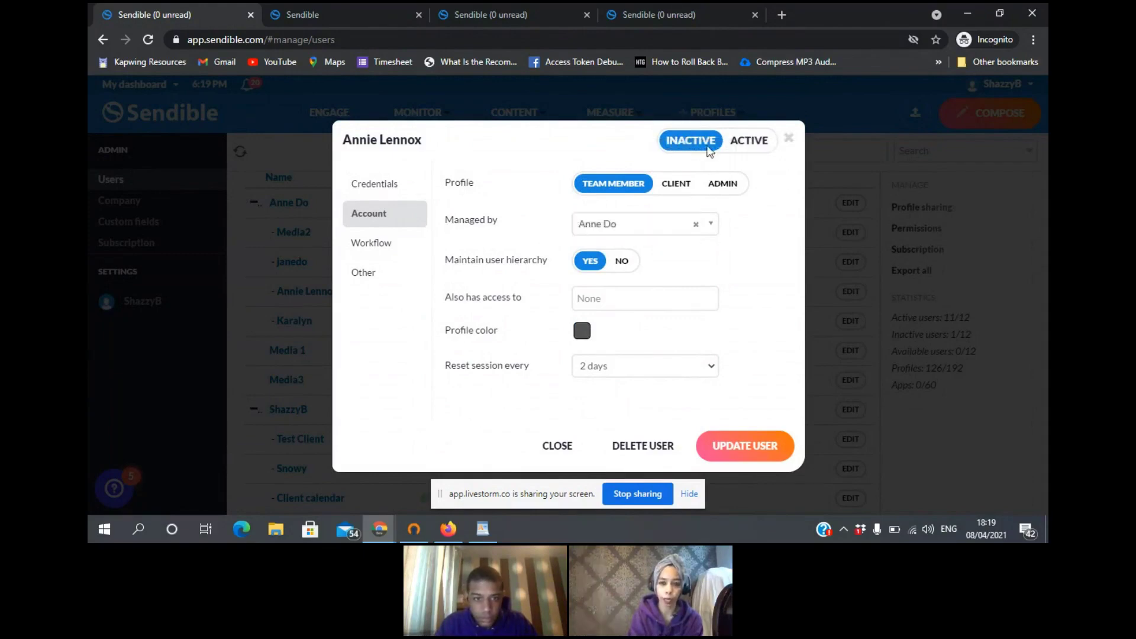
{"action": "left_click", "coordinate": [790, 140]}
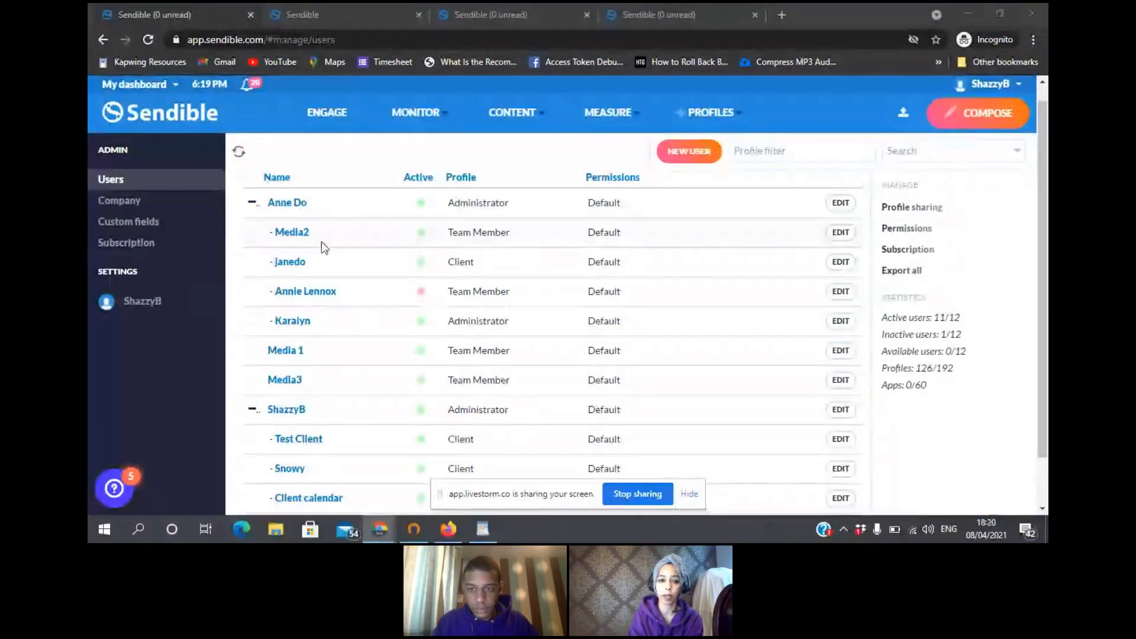
{"action": "left_click", "coordinate": [839, 294]}
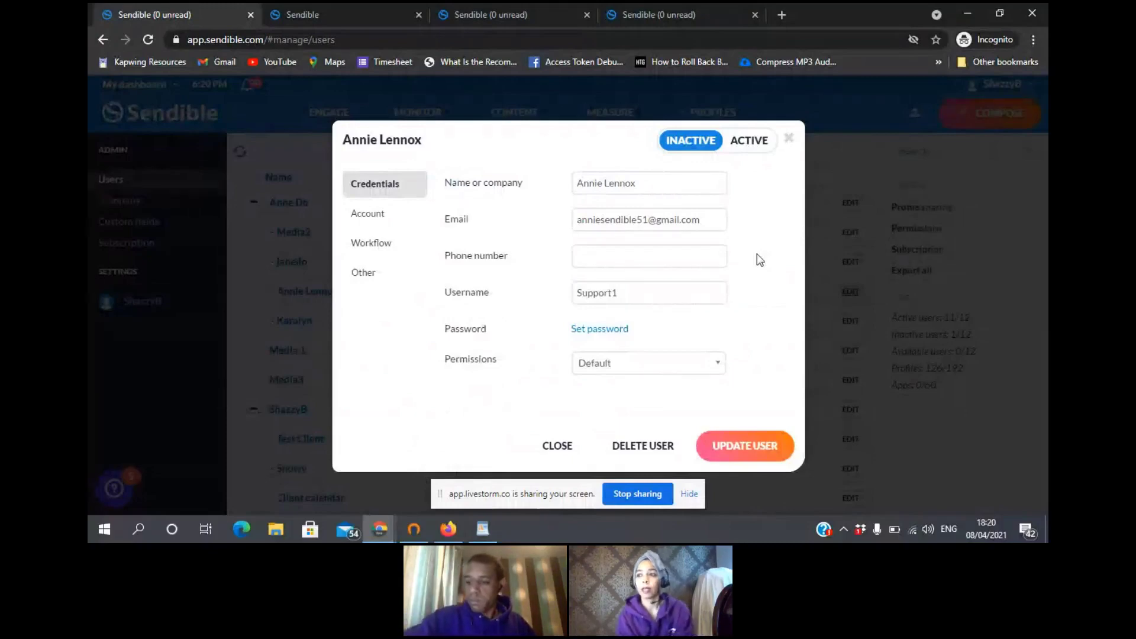
{"action": "left_click", "coordinate": [788, 140]}
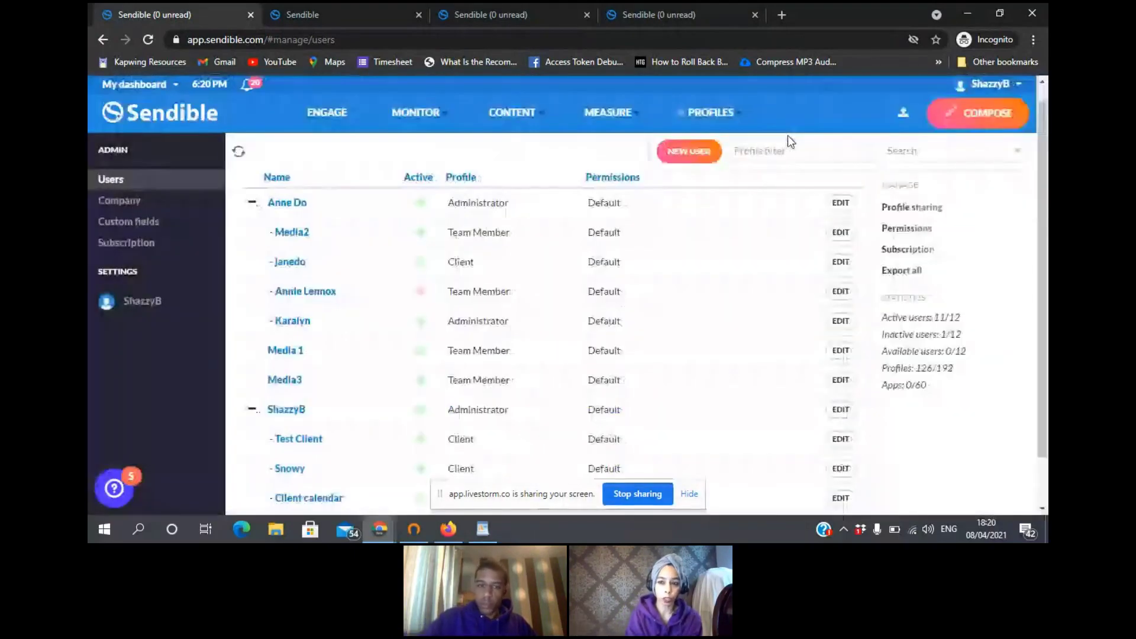
{"action": "left_click", "coordinate": [987, 84]}
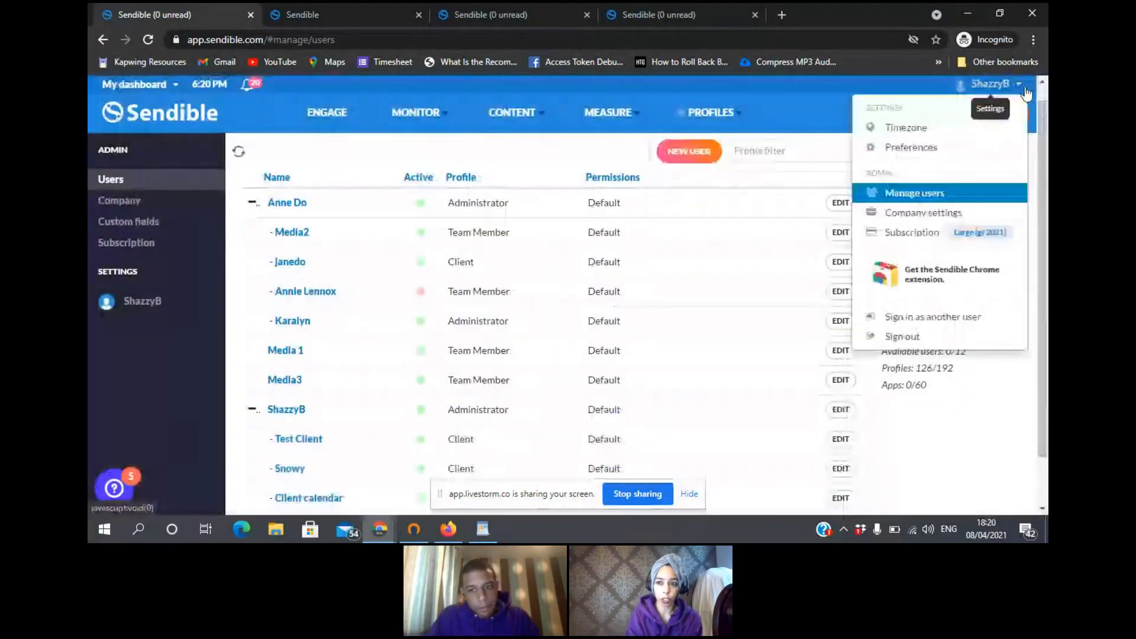
{"action": "left_click", "coordinate": [941, 148]}
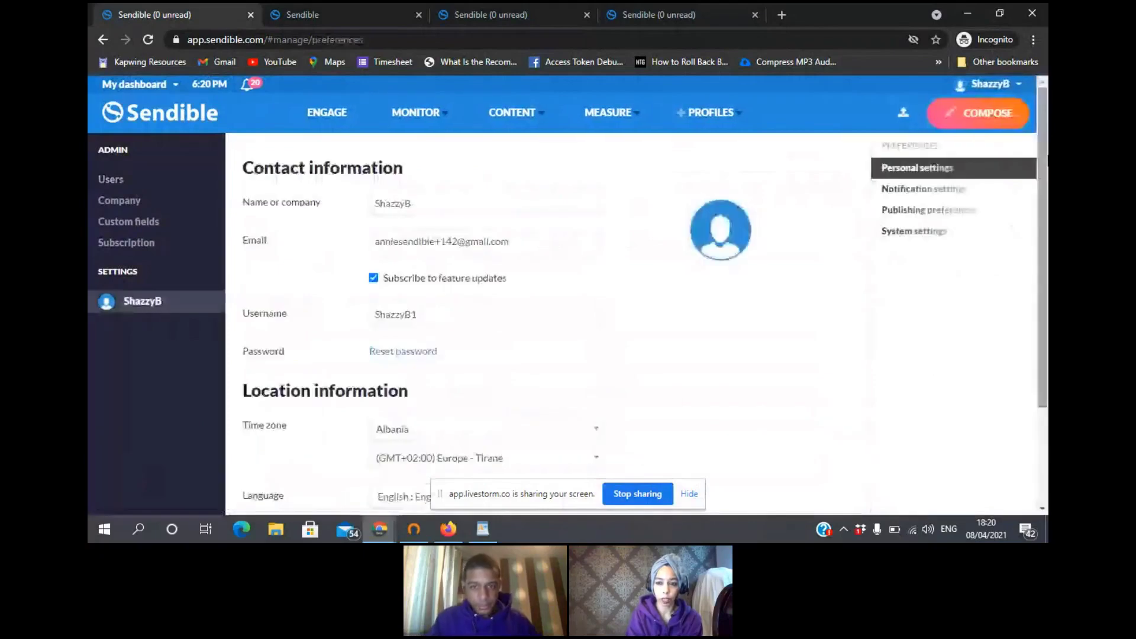
{"action": "left_click", "coordinate": [961, 214]}
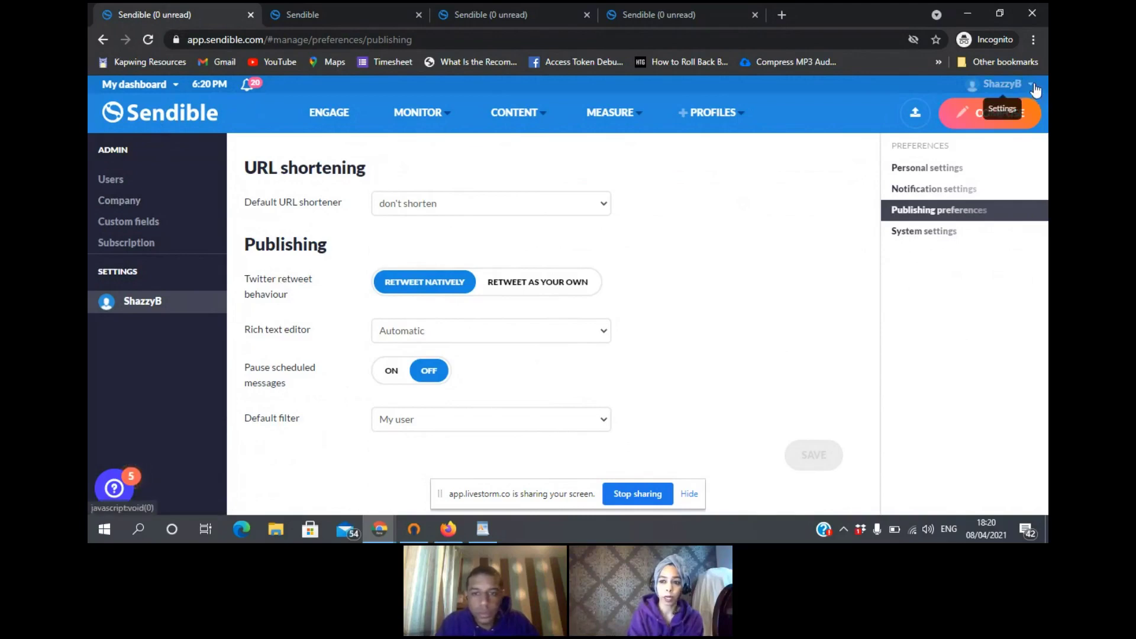
{"action": "left_click", "coordinate": [1003, 84]}
{"action": "left_click", "coordinate": [945, 193]}
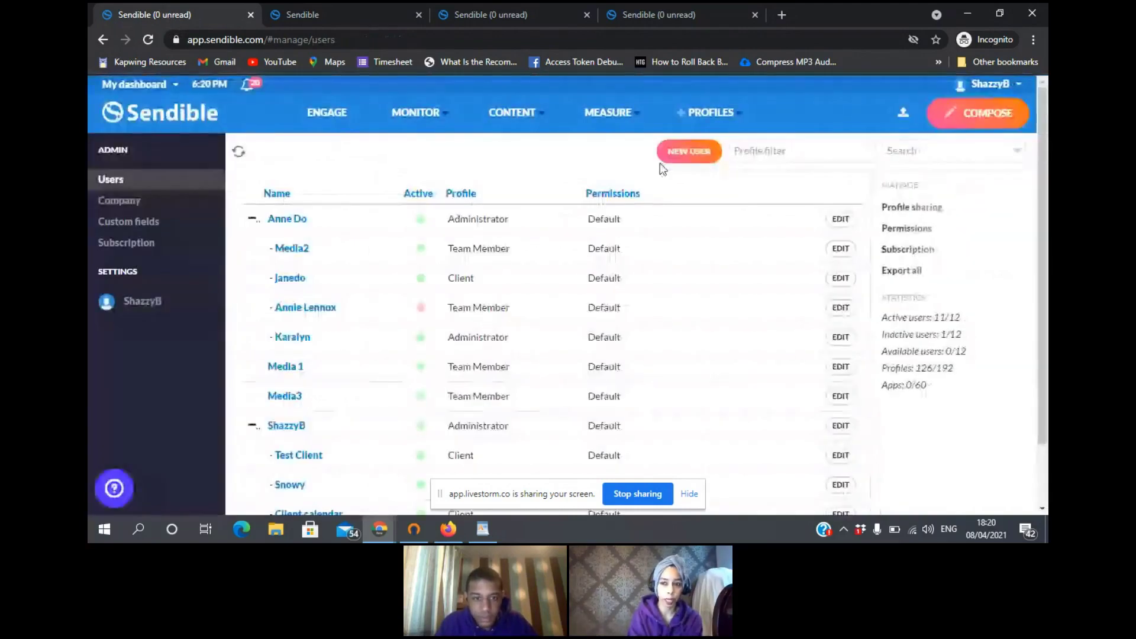
- Open the account preferences and review the Publishing preferences
{"action": "left_click", "coordinate": [175, 88]}
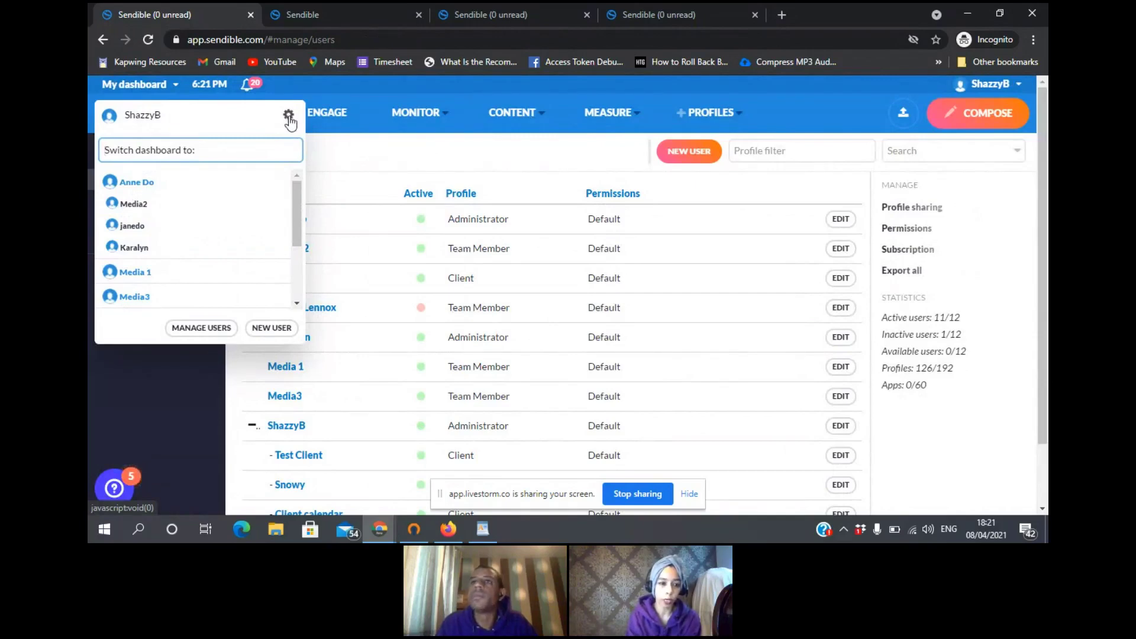
{"action": "left_click", "coordinate": [289, 117]}
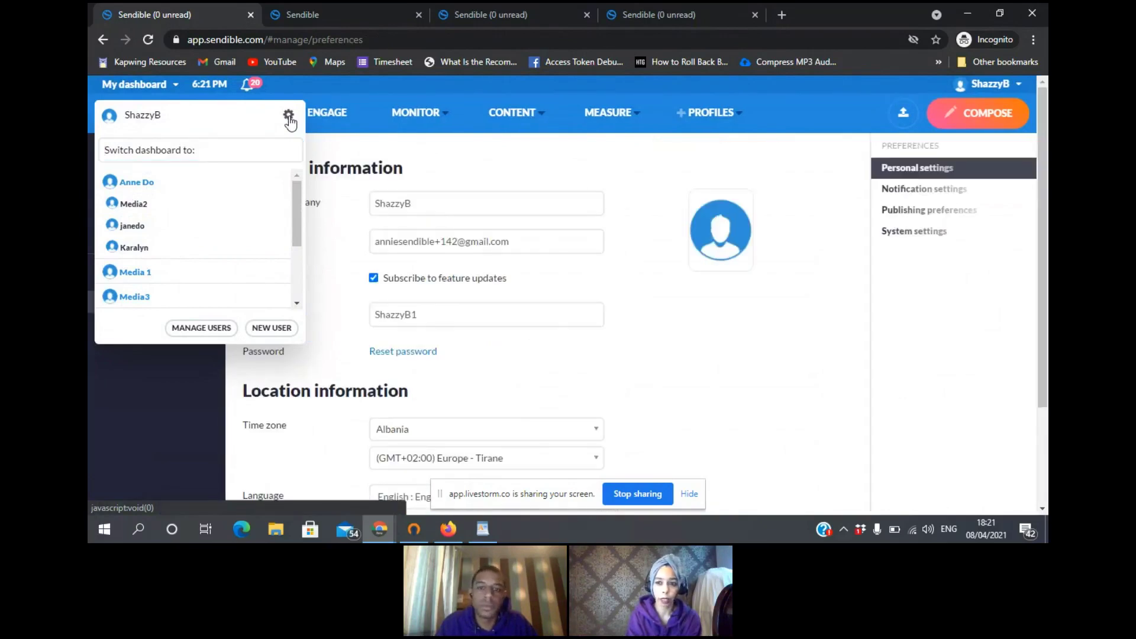
{"action": "left_click", "coordinate": [958, 200]}
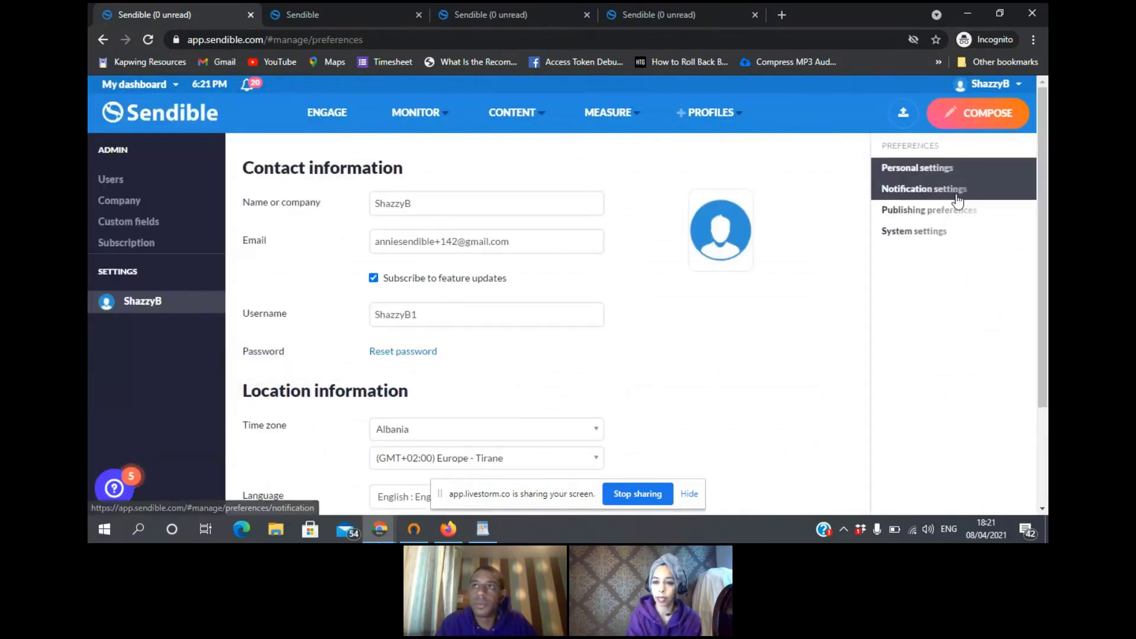
{"action": "left_click", "coordinate": [944, 219]}
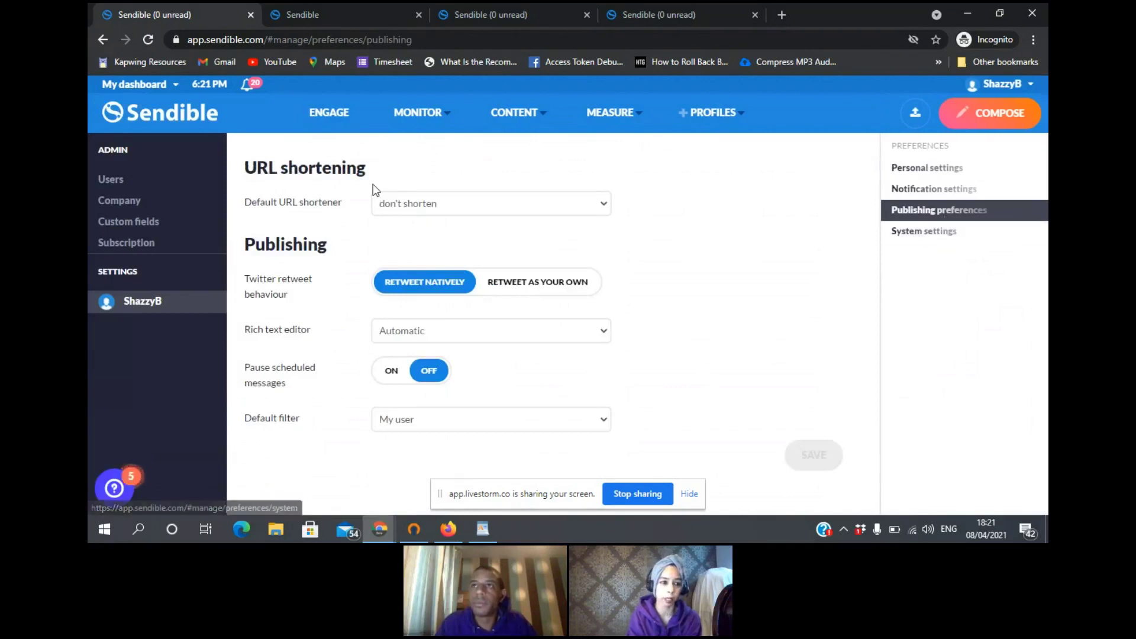
- Switch to the top administrator's dashboard, then return to the other tab's Users list
{"action": "left_click", "coordinate": [176, 85]}
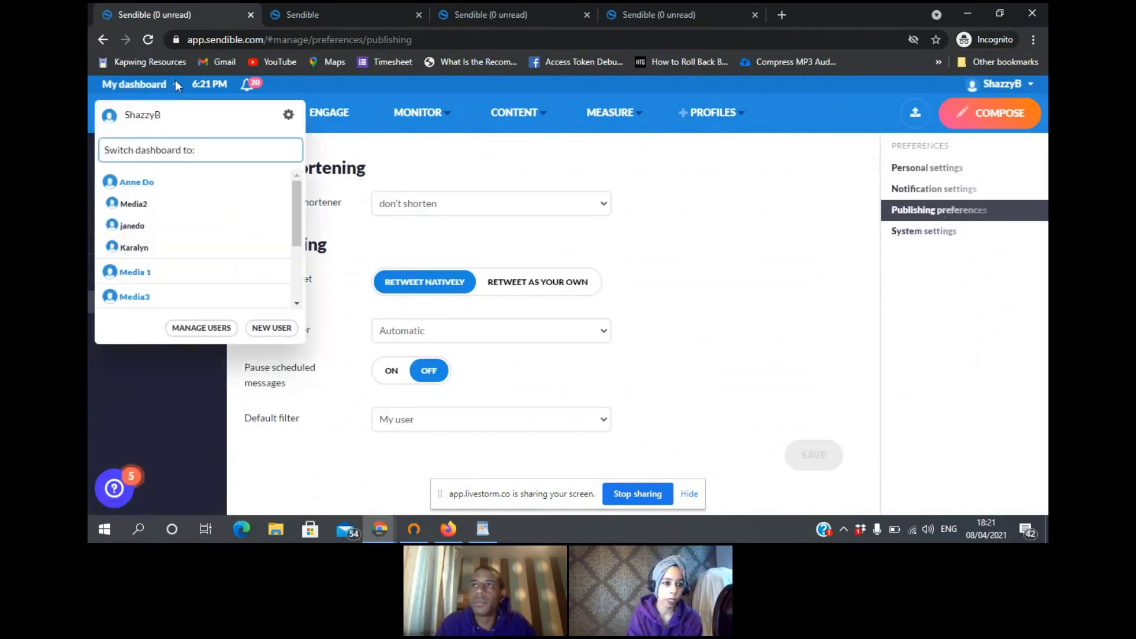
{"action": "left_click", "coordinate": [152, 181]}
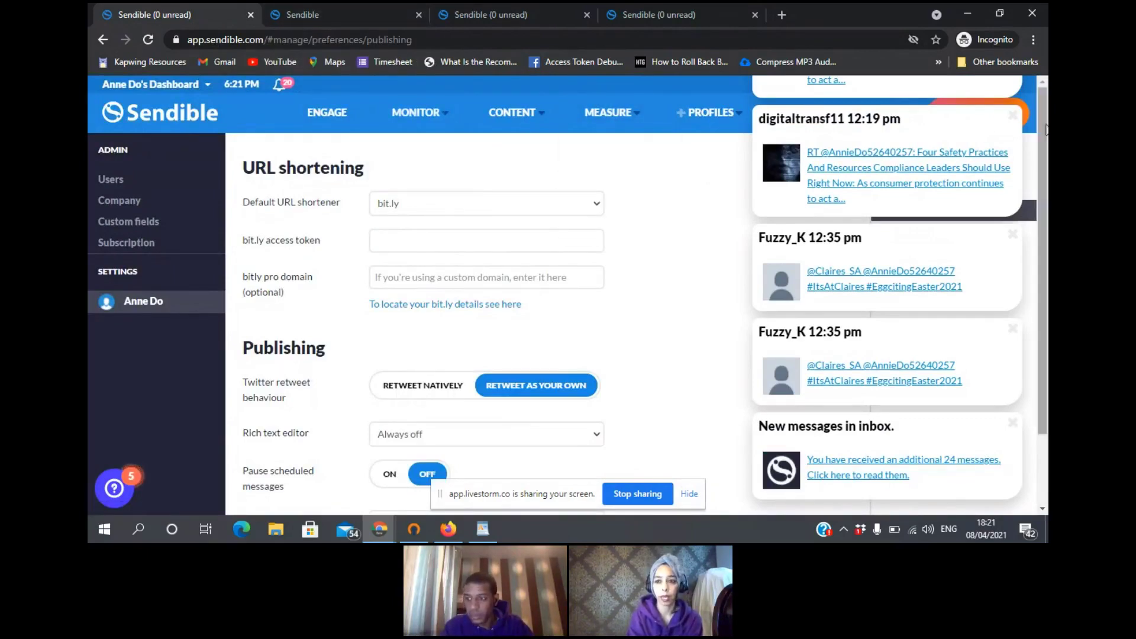
{"action": "left_click", "coordinate": [1012, 235]}
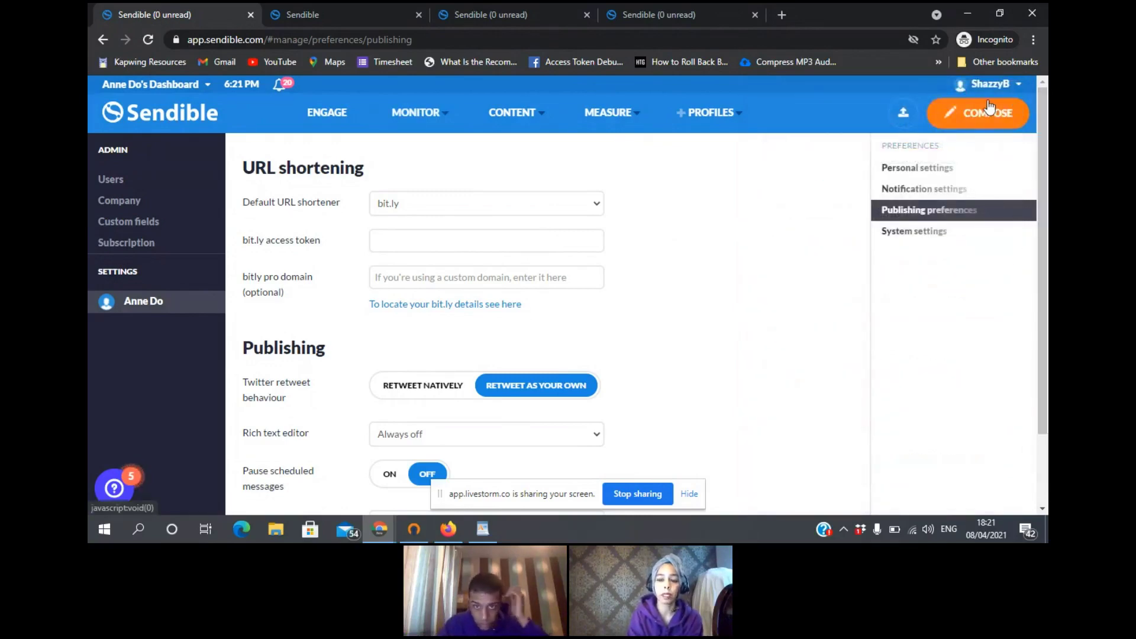
{"action": "left_click", "coordinate": [310, 13]}
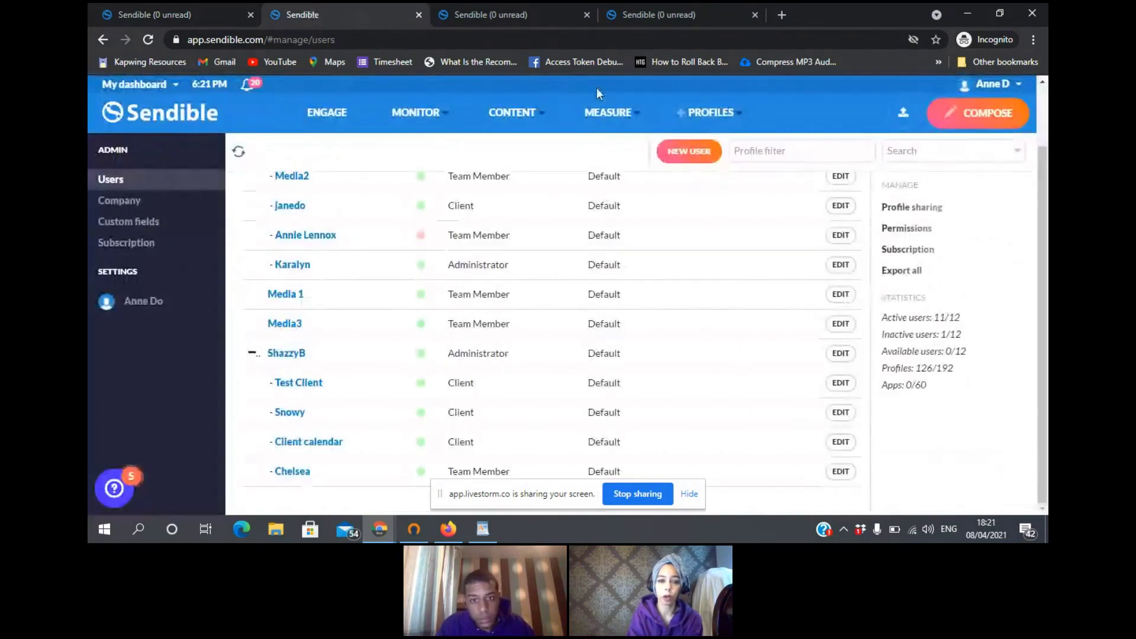
- Edit the top administrator account at the head of the Users list
{"action": "scroll", "coordinate": [1046, 95], "scroll_direction": "up", "scroll_amount": 1}
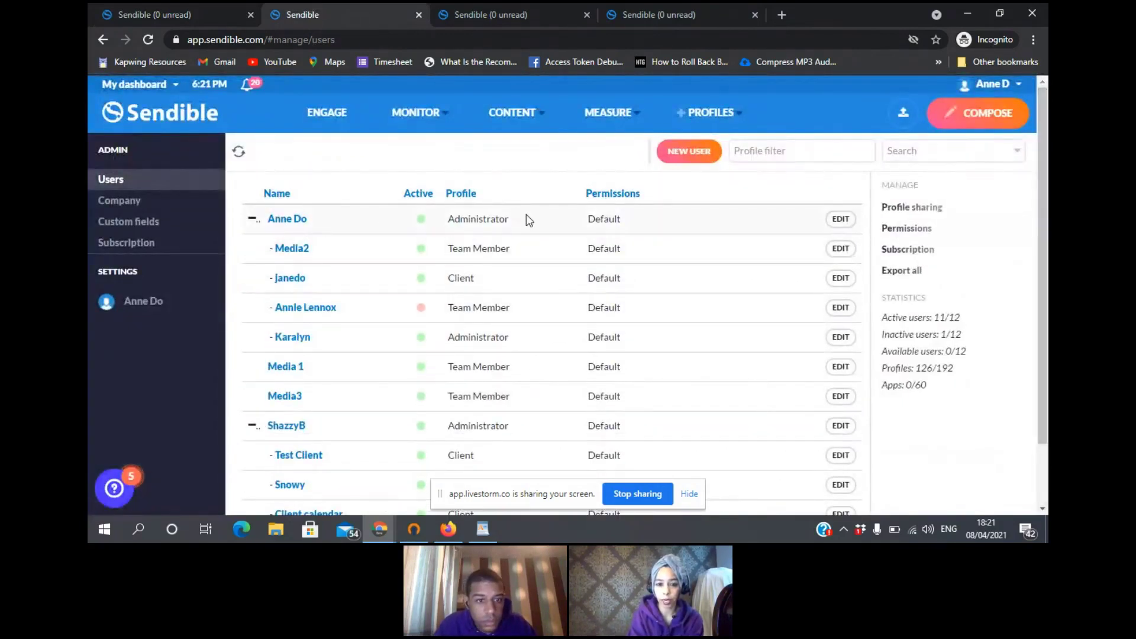
{"action": "left_click", "coordinate": [841, 219]}
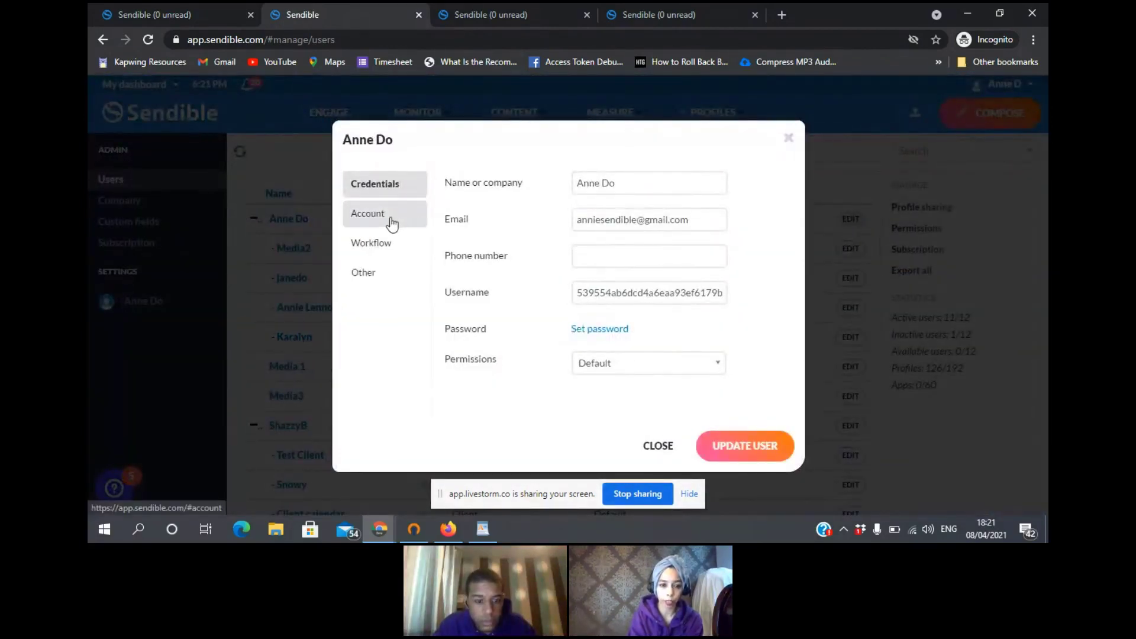
- Check the Account tab, then replace the administrator's name on Credentials with a new one
{"action": "left_click", "coordinate": [391, 223]}
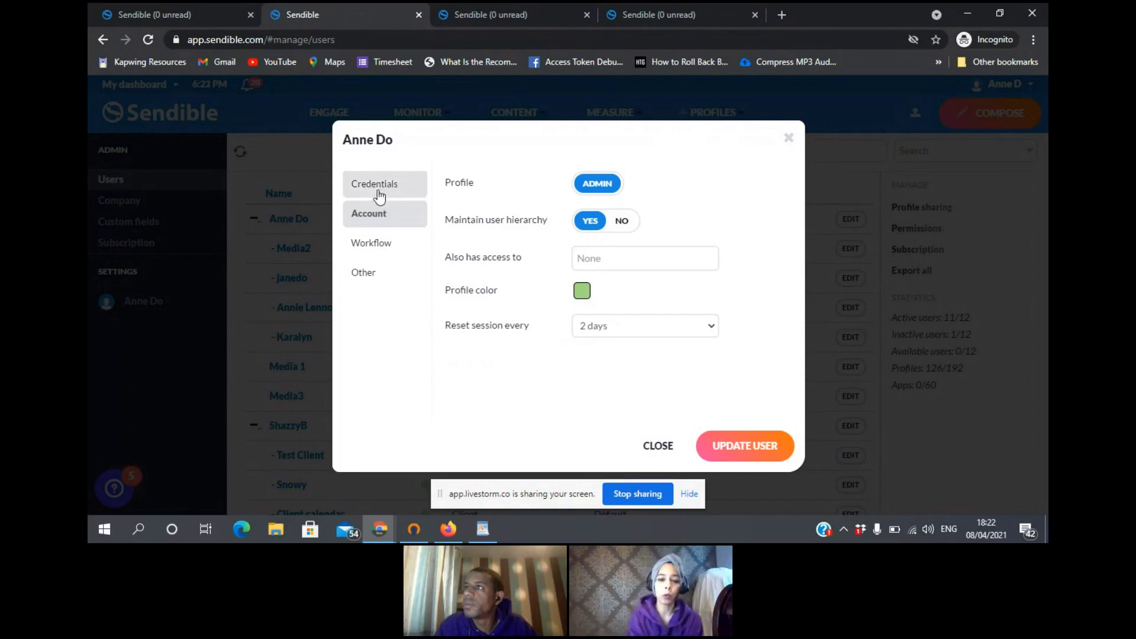
{"action": "left_click", "coordinate": [397, 191]}
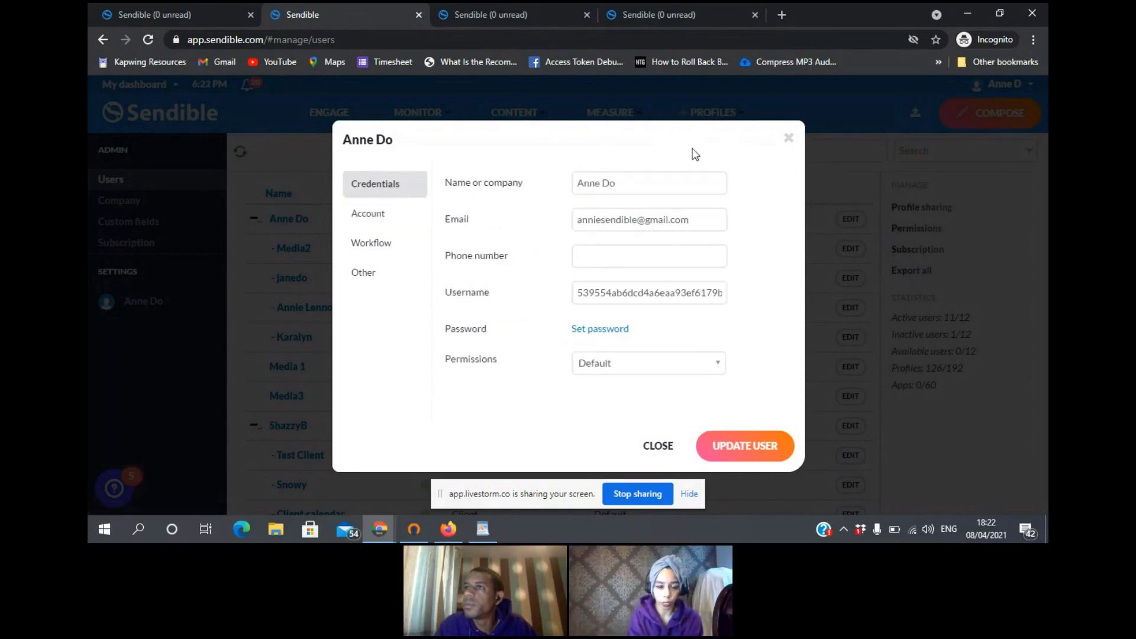
{"action": "left_click", "coordinate": [691, 190]}
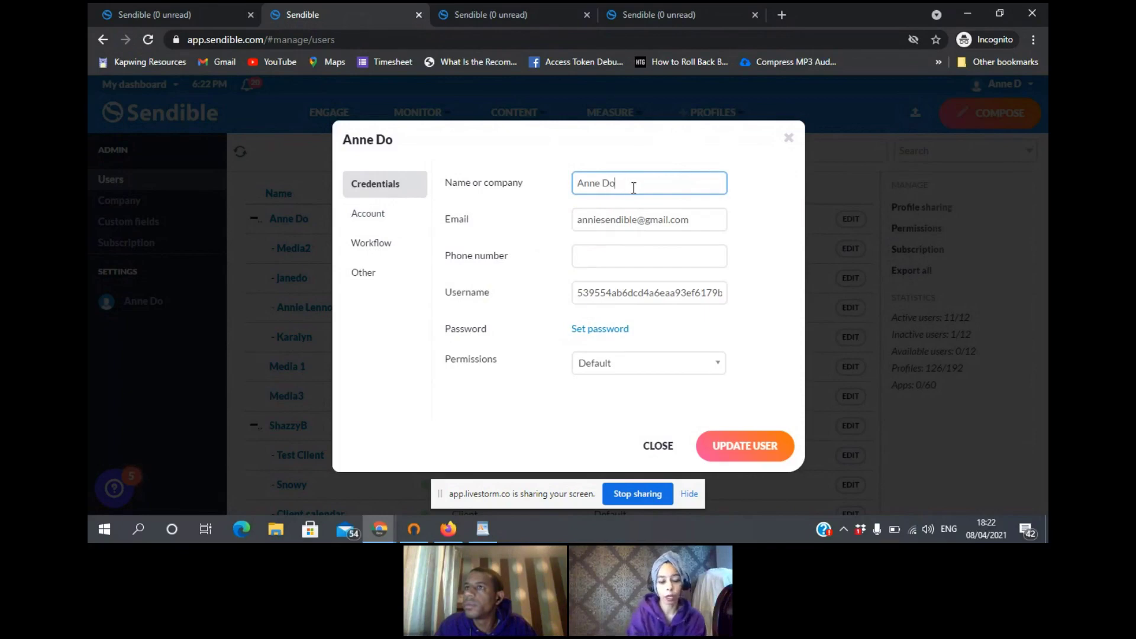
{"action": "left_click_drag", "start_coordinate": [633, 187], "coordinate": [527, 196]}
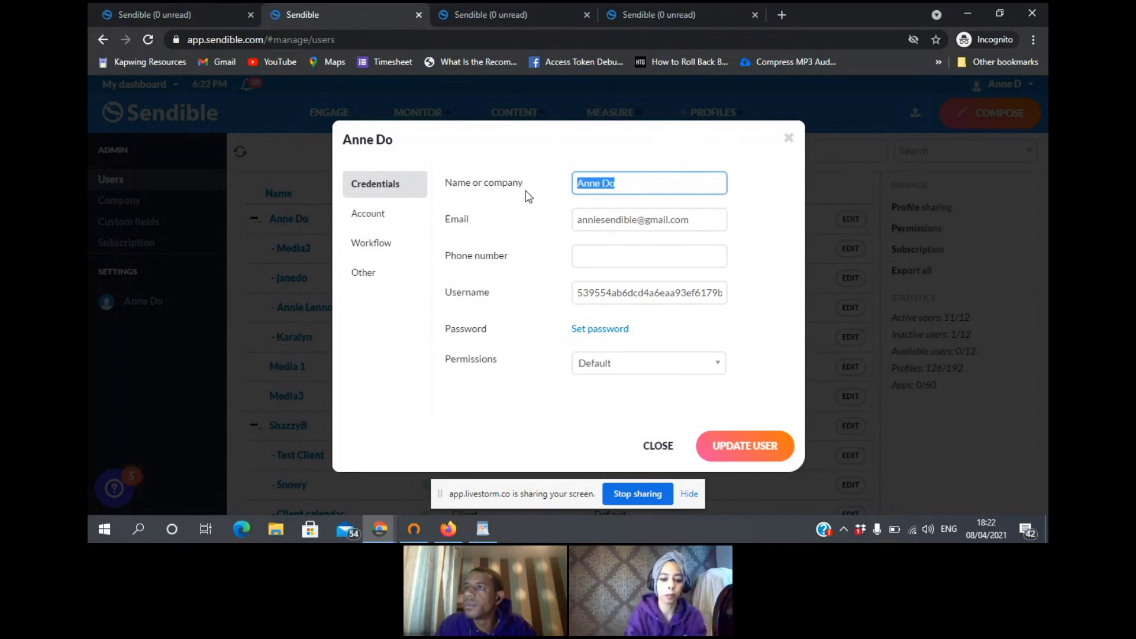
{"action": "type", "text": "pam"}
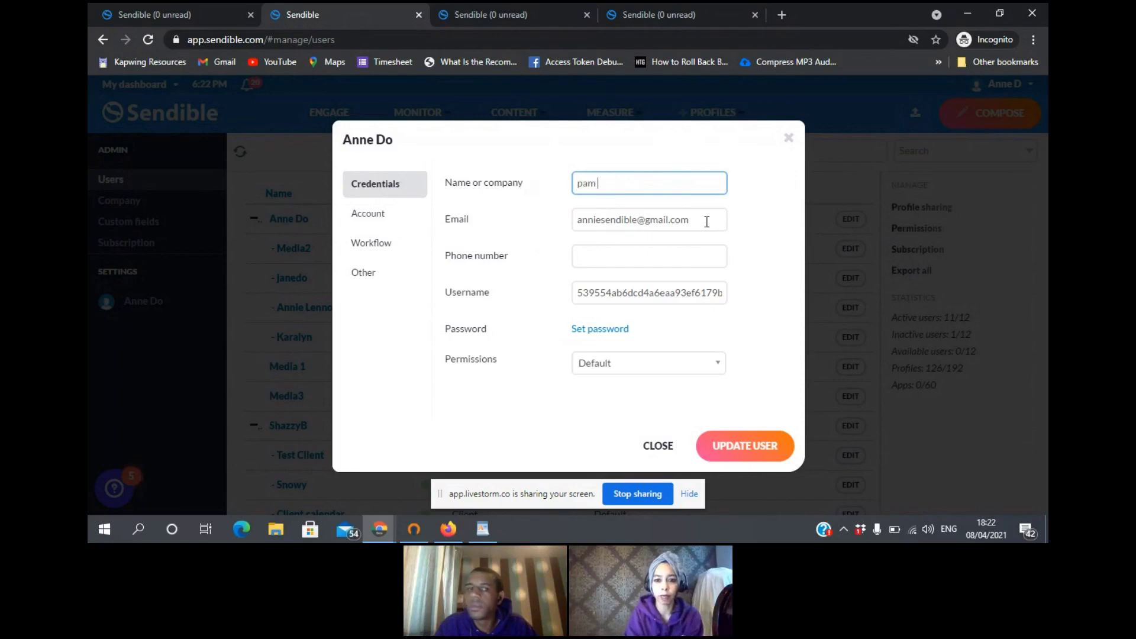
- Overwrite the e-mail with a new address and close the dialog without saving
{"action": "left_click", "coordinate": [707, 220]}
{"action": "left_click_drag", "start_coordinate": [707, 221], "coordinate": [465, 257]}
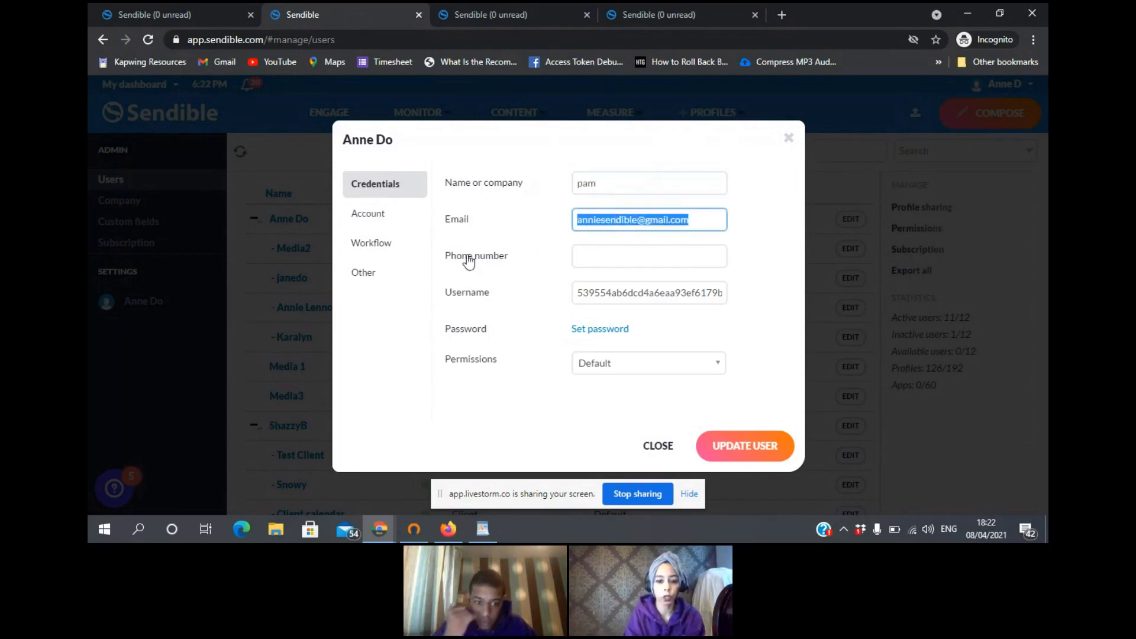
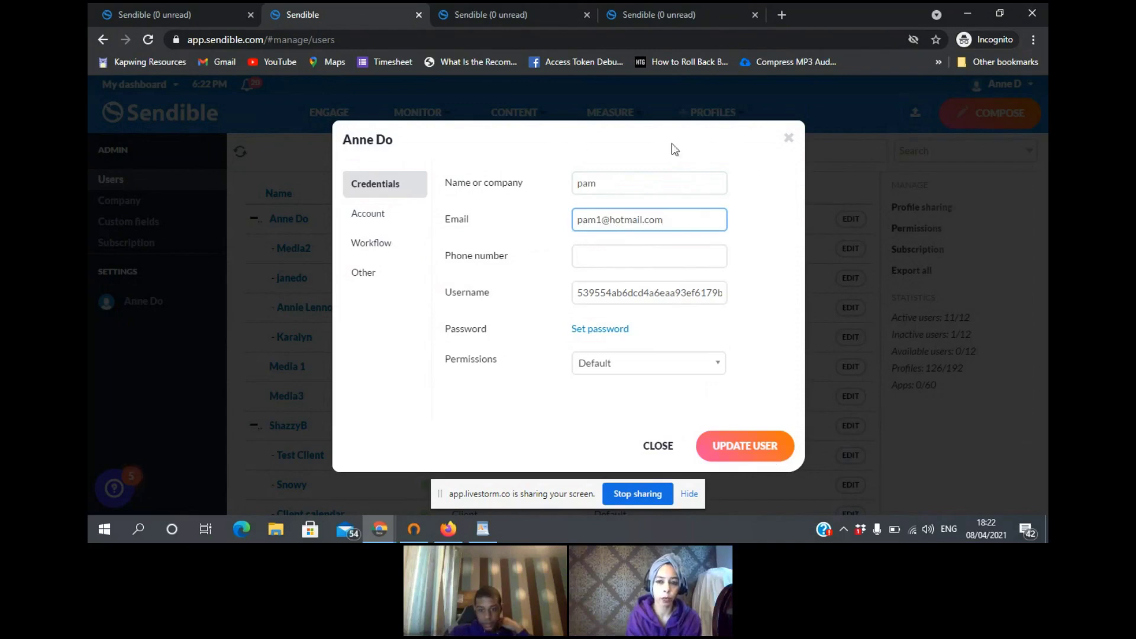
{"action": "left_click", "coordinate": [791, 141]}
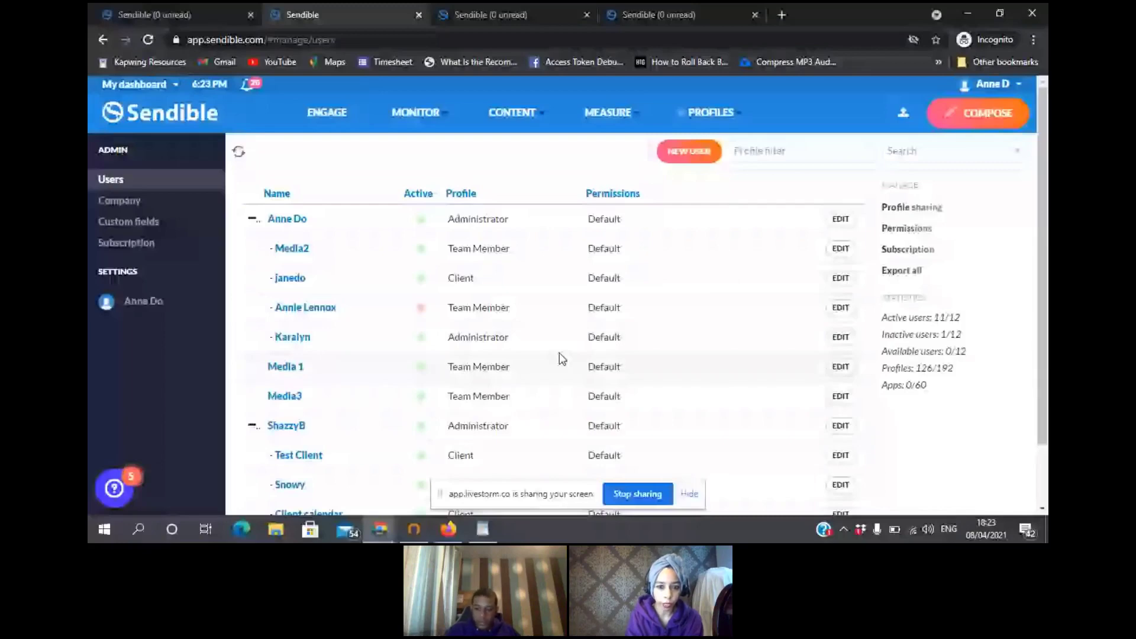
{"action": "left_click", "coordinate": [841, 337]}
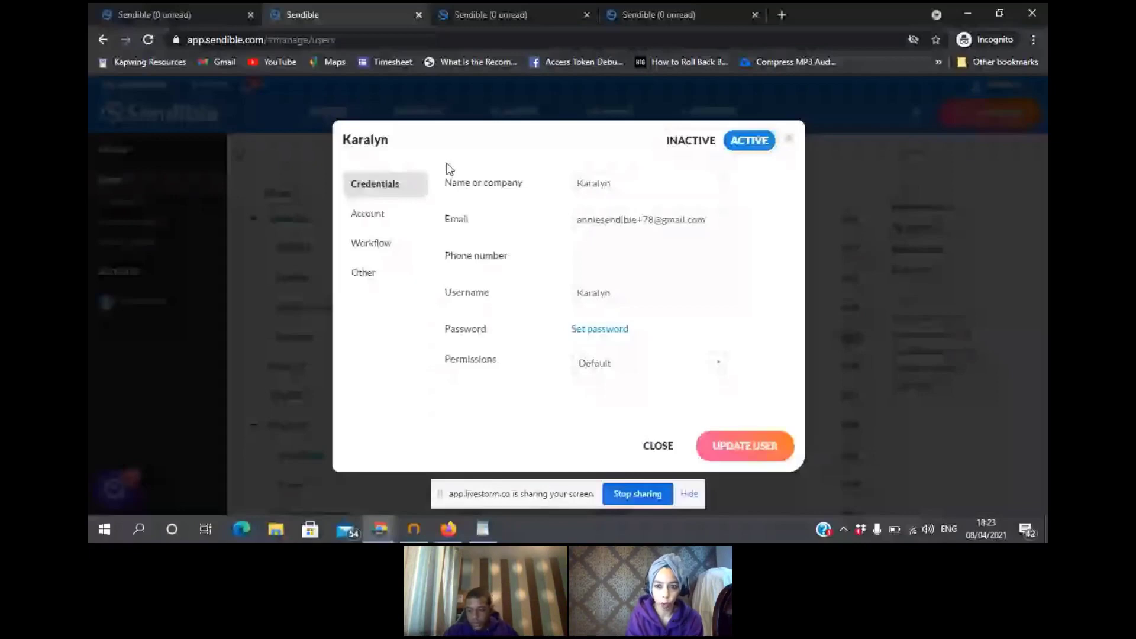
{"action": "left_click", "coordinate": [840, 222]}
{"action": "left_click", "coordinate": [667, 185]}
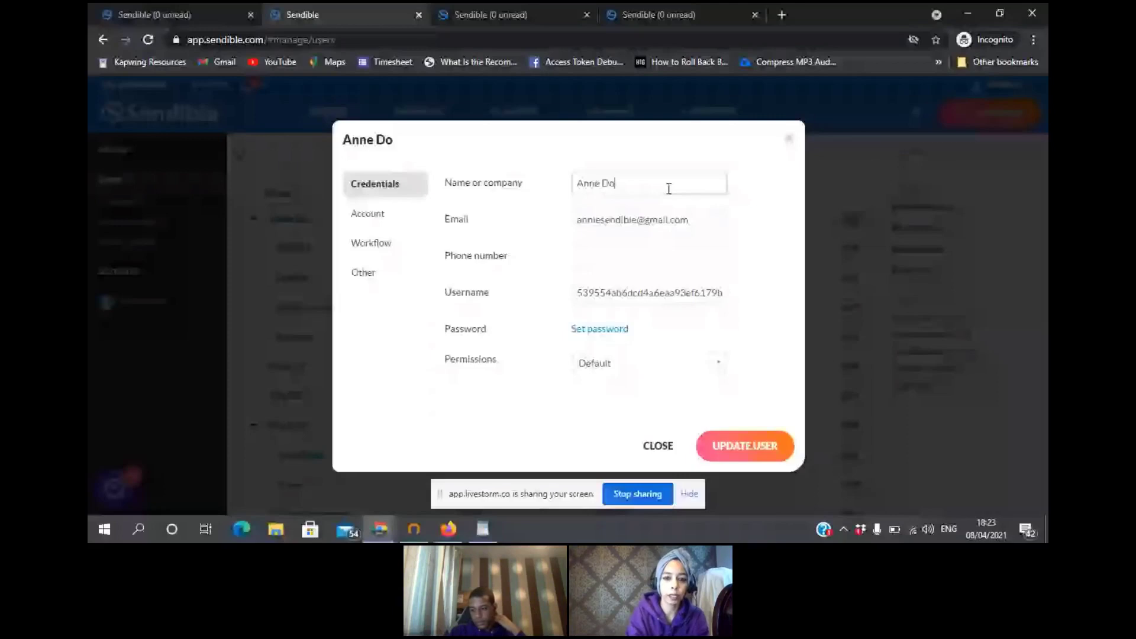
{"action": "key", "text": "ctrl+a"}
{"action": "type", "text": "kara"}
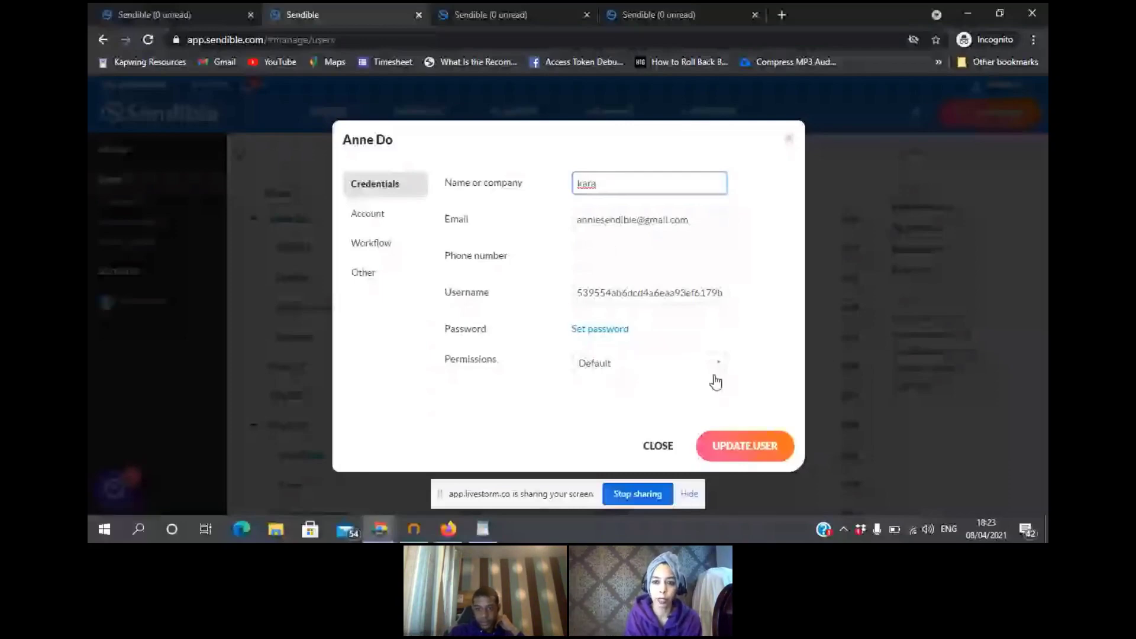
{"action": "key", "text": "Escape"}
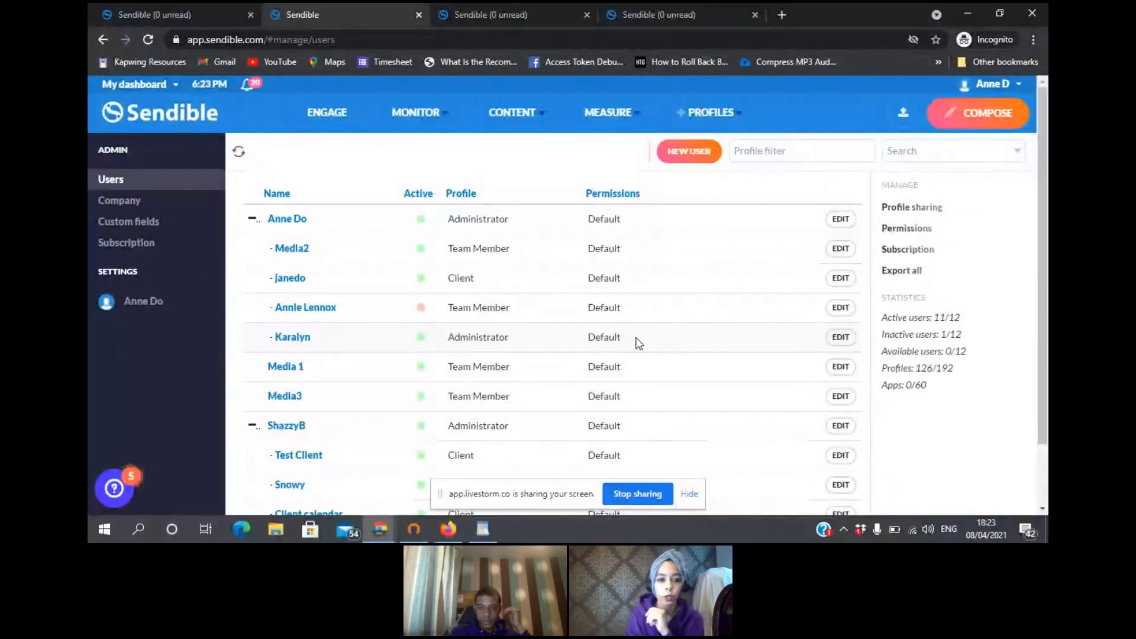
- Switch to another administrator's dashboard and view My profiles, showing 0 of 192
{"action": "left_click", "coordinate": [172, 90]}
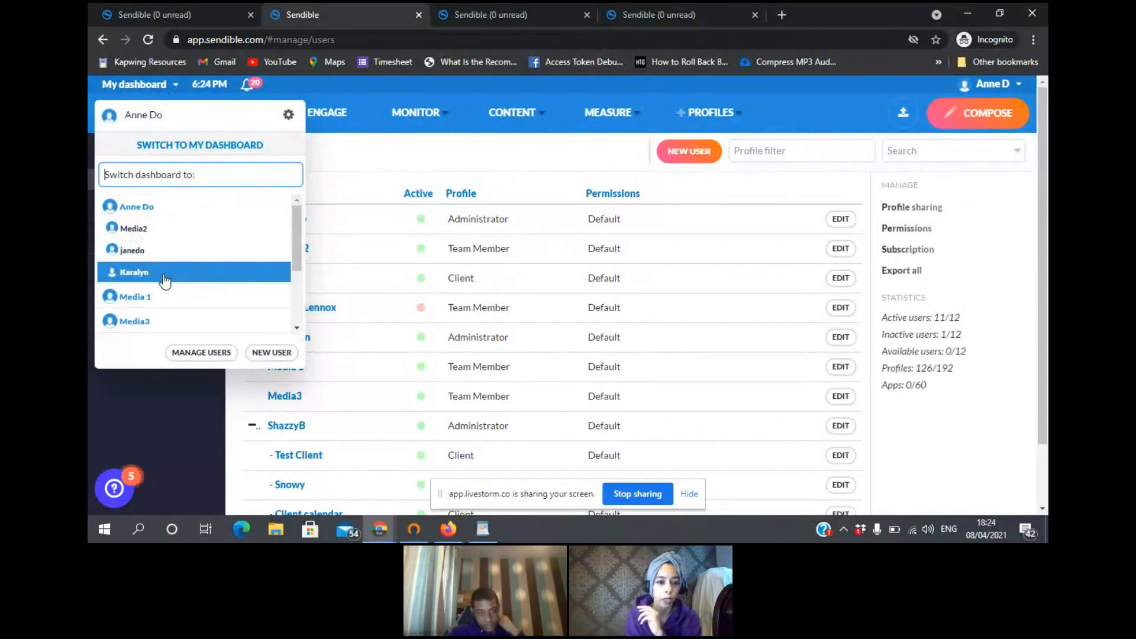
{"action": "left_click", "coordinate": [165, 277]}
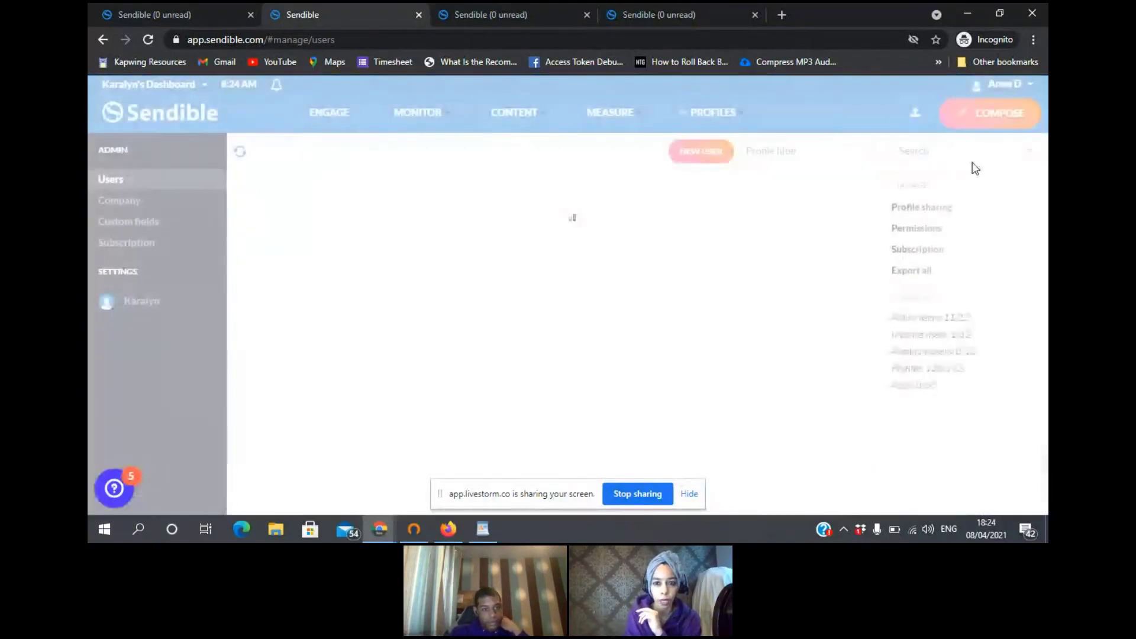
{"action": "mouse_move", "coordinate": [710, 113]}
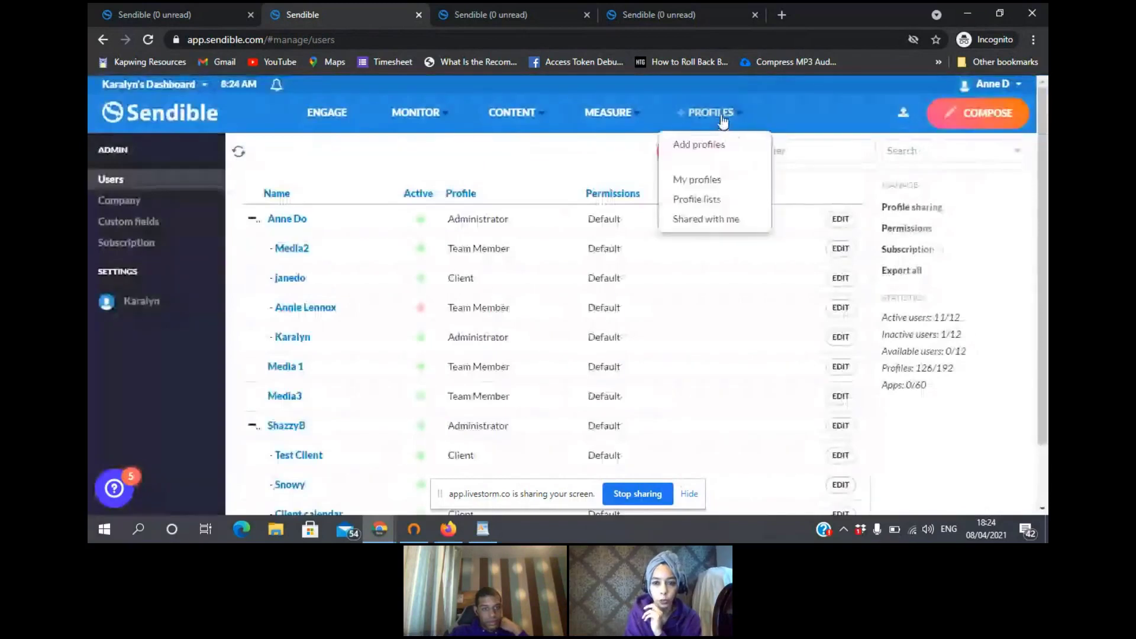
{"action": "left_click", "coordinate": [721, 181]}
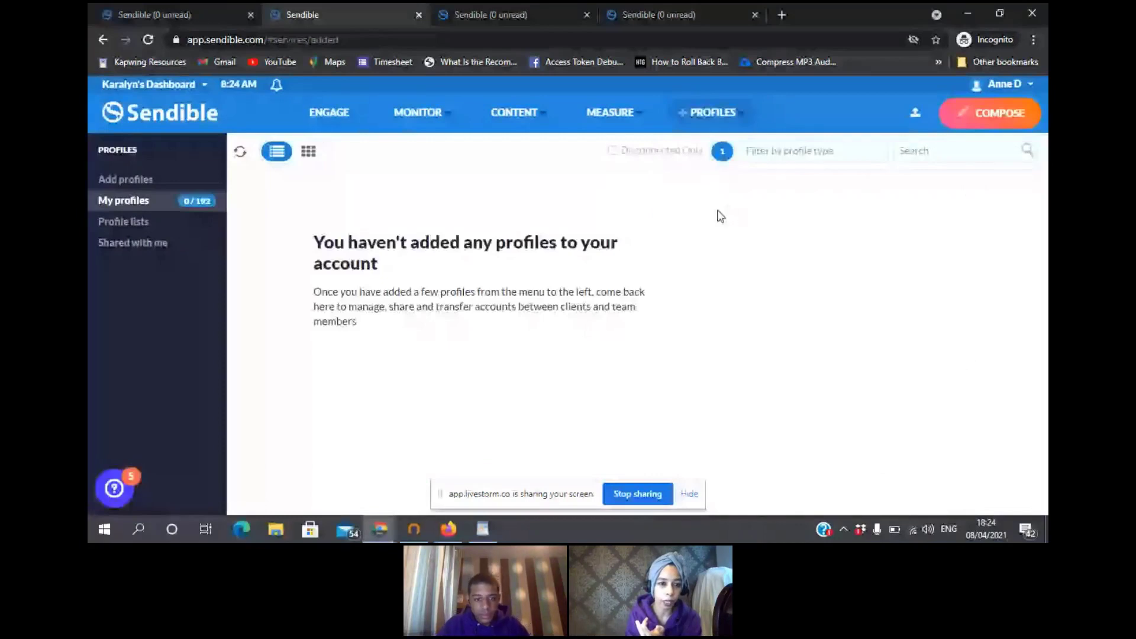
- Browse the outbox's sent and queued messages and their extra actions, then list switchable dashboards
{"action": "left_click", "coordinate": [342, 113]}
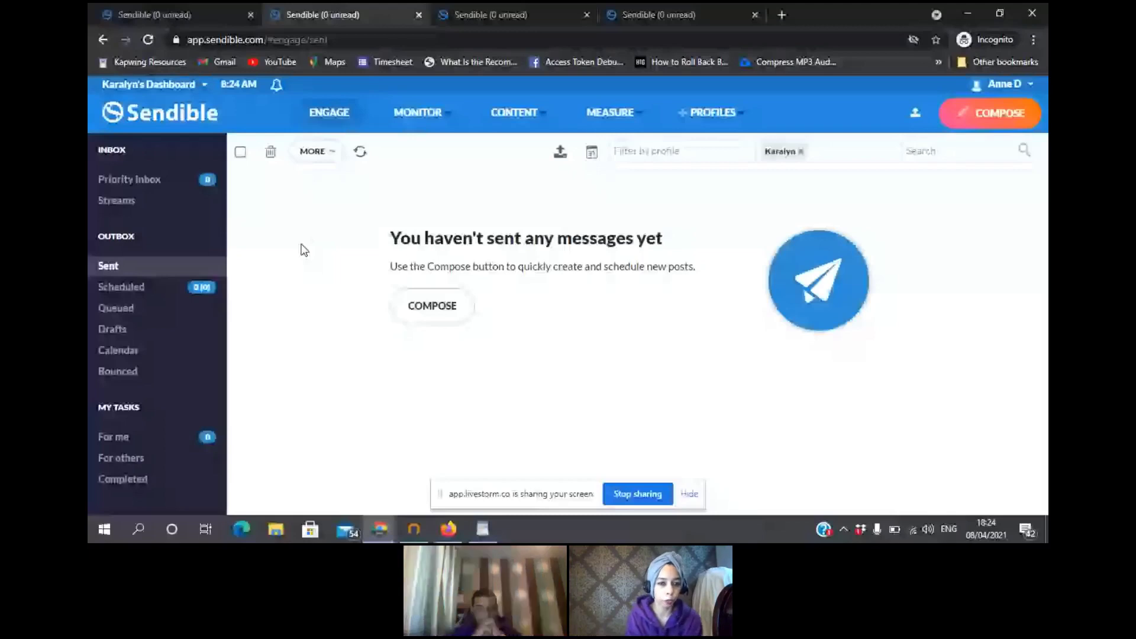
{"action": "left_click", "coordinate": [336, 153]}
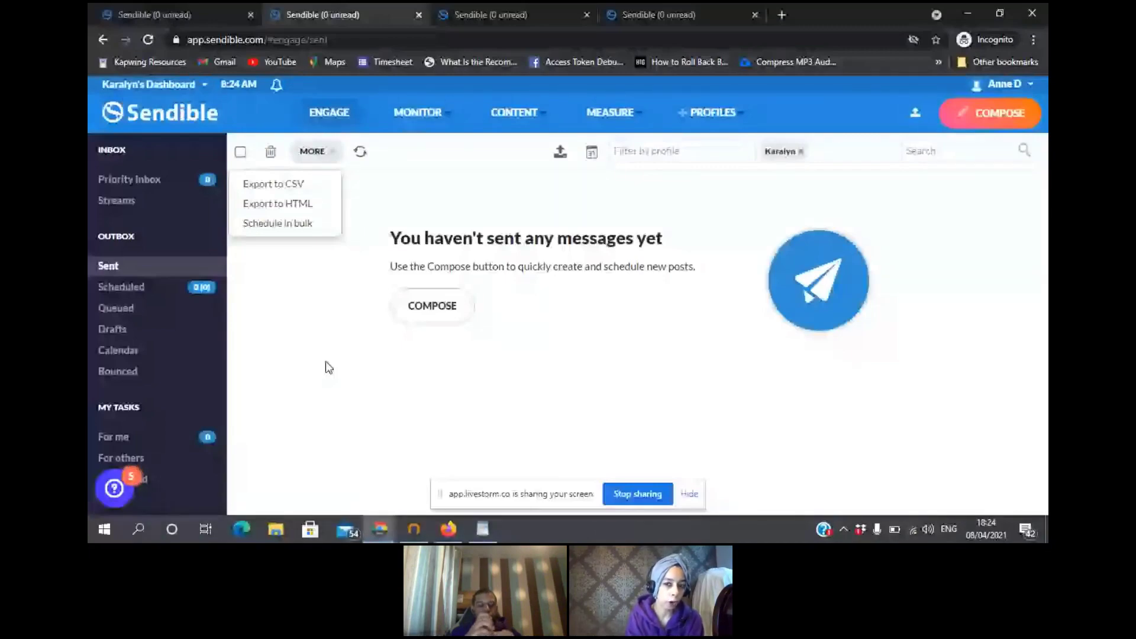
{"action": "left_click", "coordinate": [142, 309]}
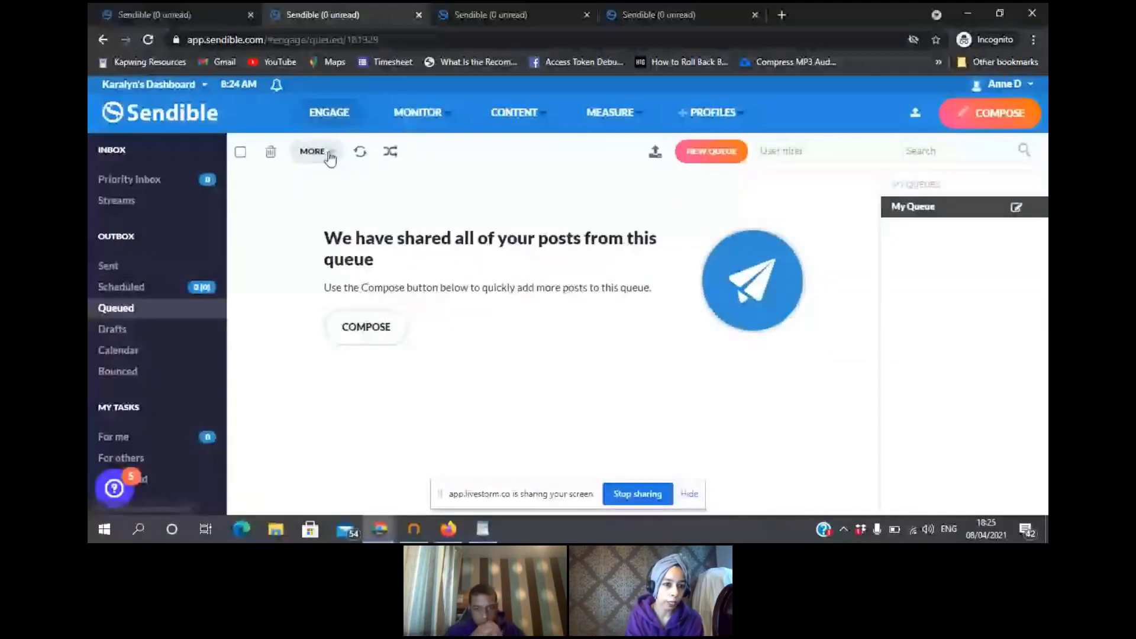
{"action": "left_click", "coordinate": [329, 155]}
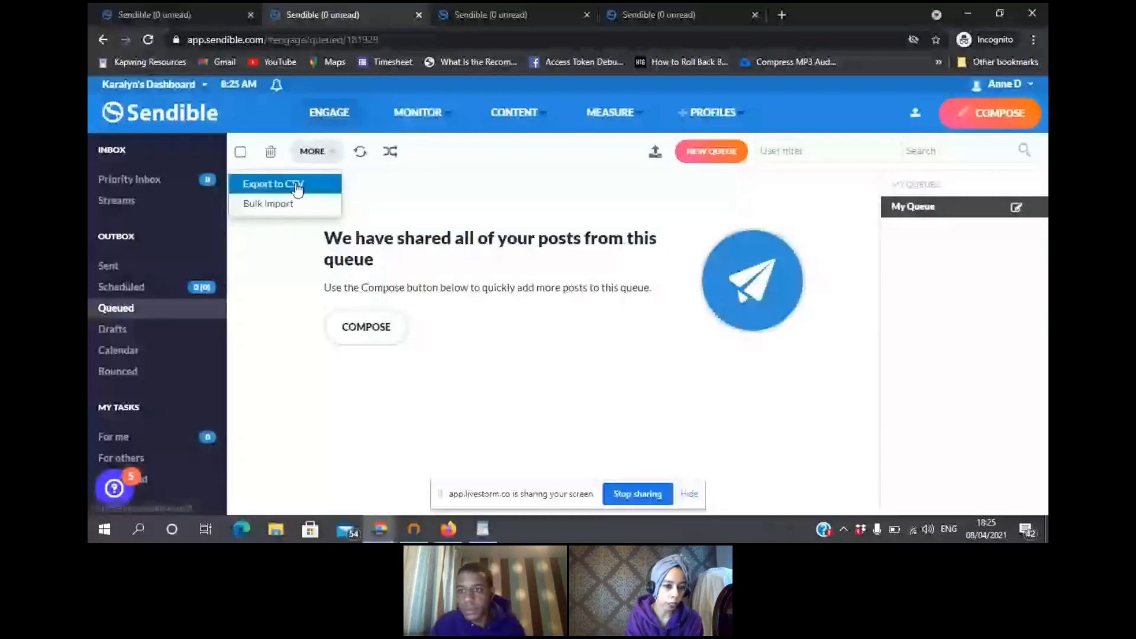
{"action": "left_click", "coordinate": [284, 310]}
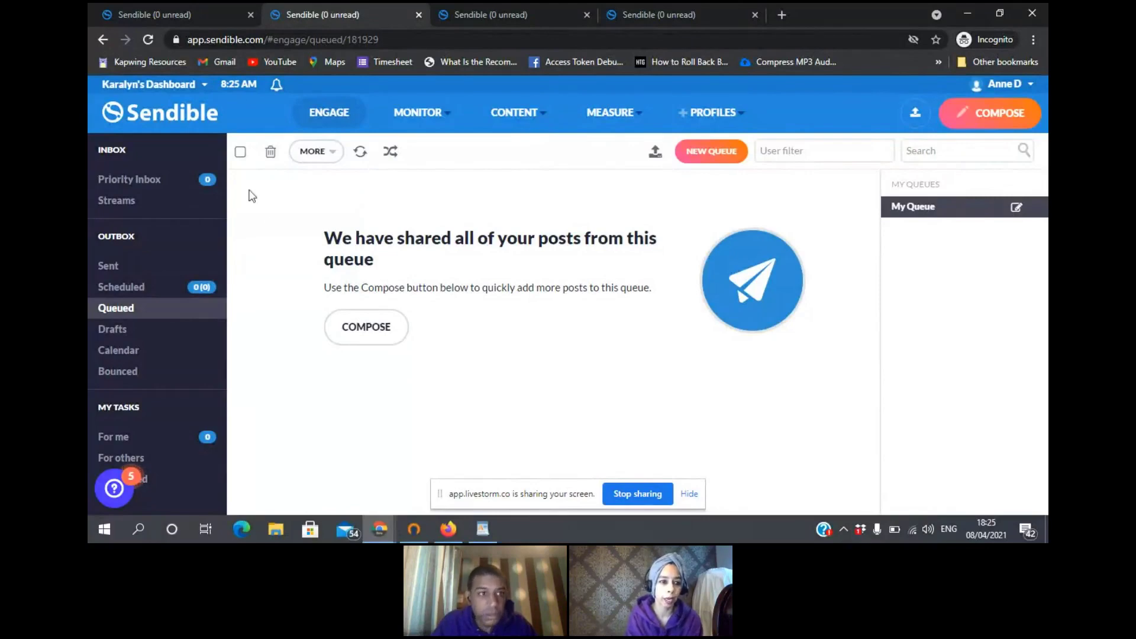
{"action": "left_click", "coordinate": [204, 86]}
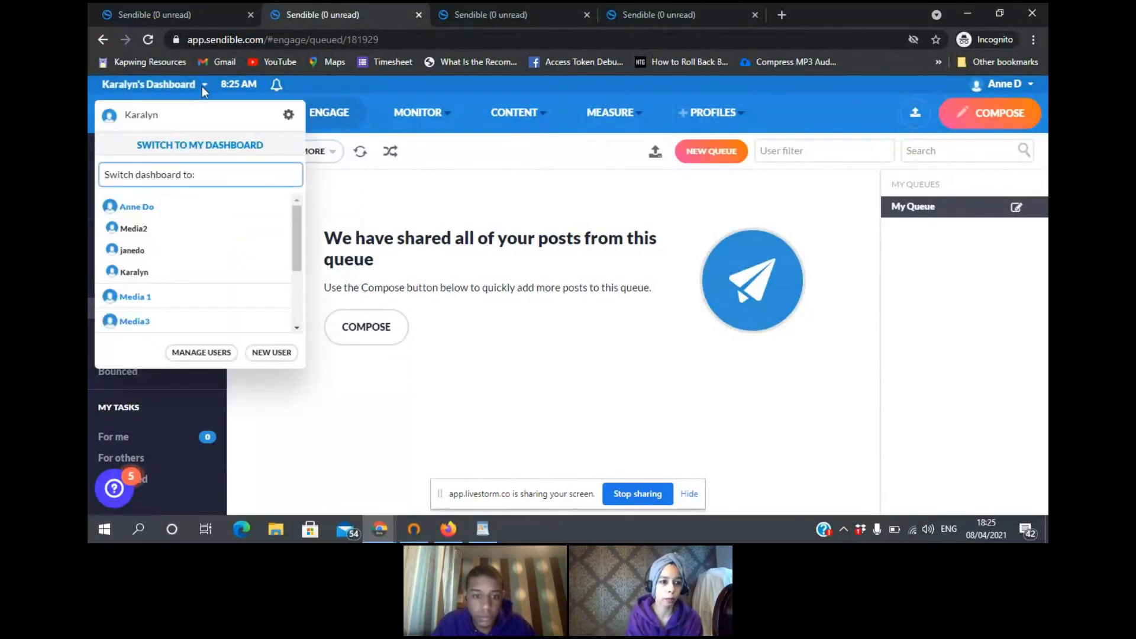
- Switch back to my own dashboard, dismiss the notification, and start a new post
{"action": "left_click", "coordinate": [208, 214]}
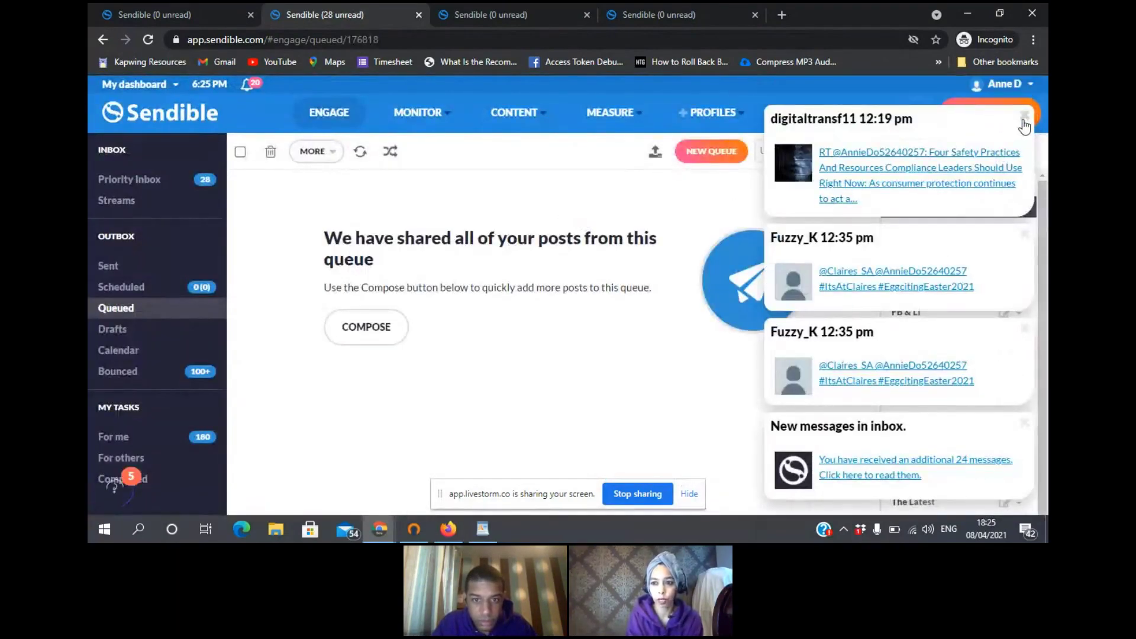
{"action": "left_click", "coordinate": [1023, 121]}
{"action": "left_click", "coordinate": [1034, 86]}
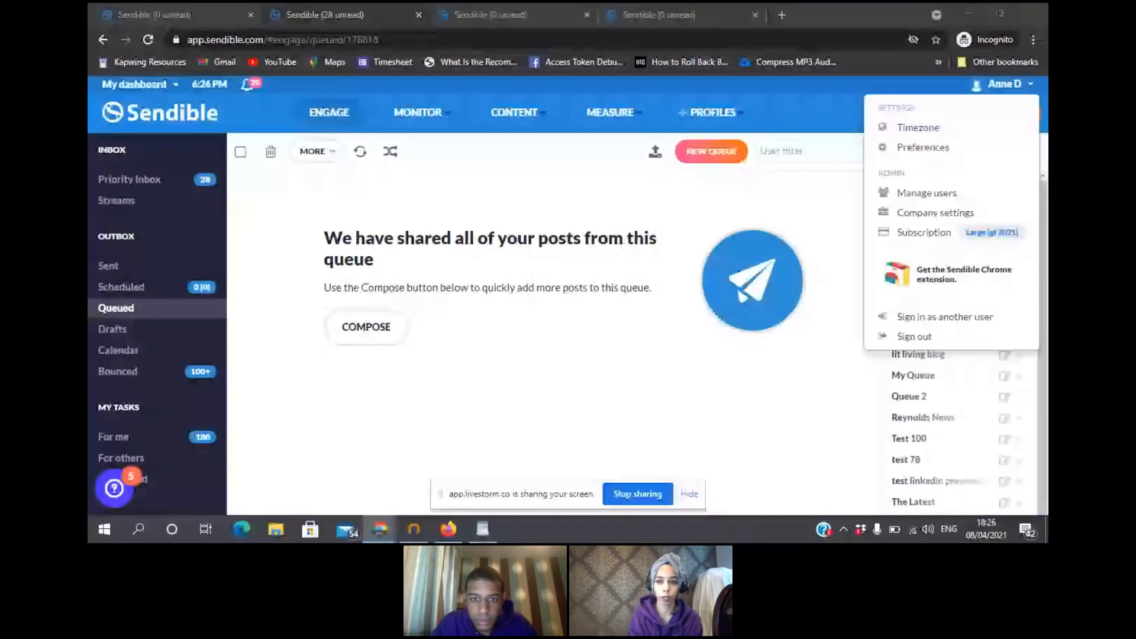
{"action": "left_click", "coordinate": [947, 172]}
{"action": "left_click", "coordinate": [981, 117]}
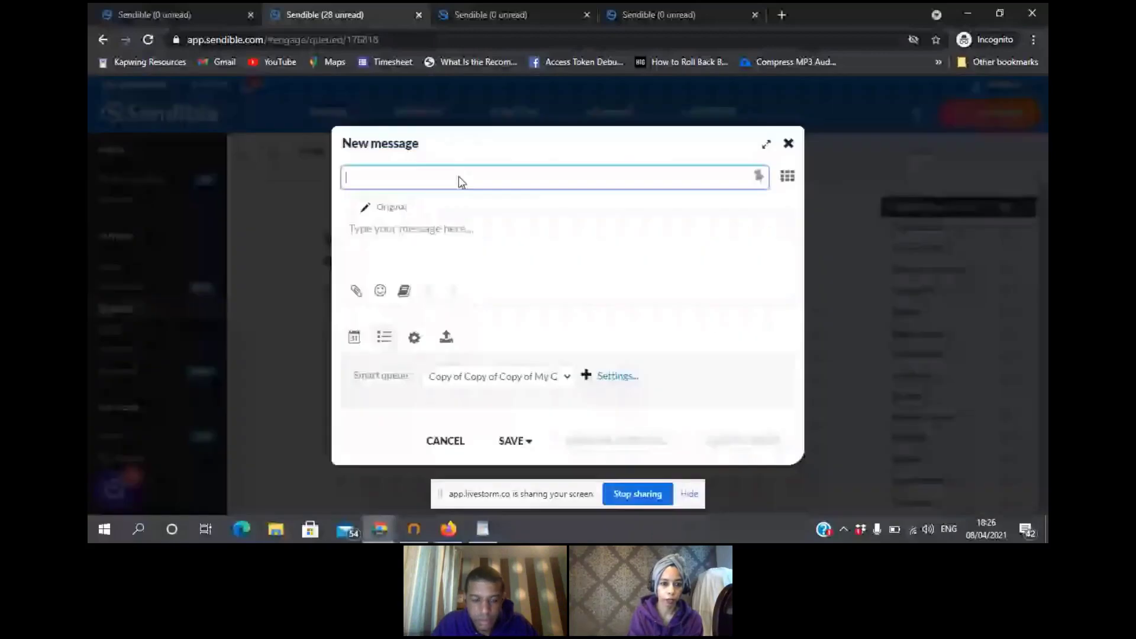
- Address a scheduled post reading 'test' to GROUP ABC and request approval
{"action": "left_click", "coordinate": [459, 176]}
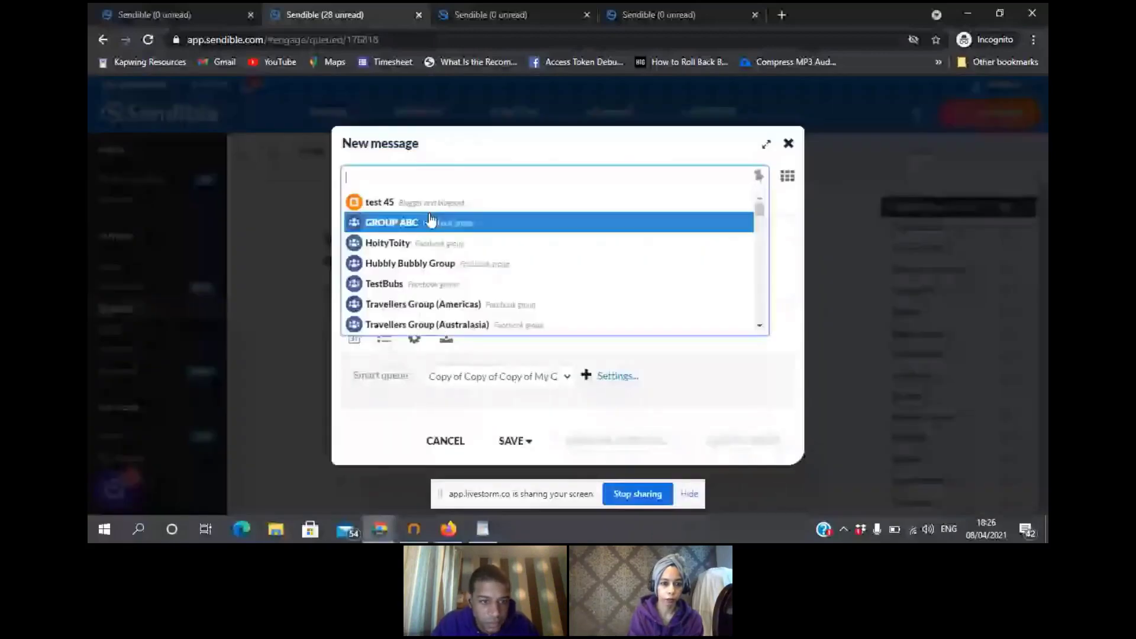
{"action": "left_click", "coordinate": [430, 222]}
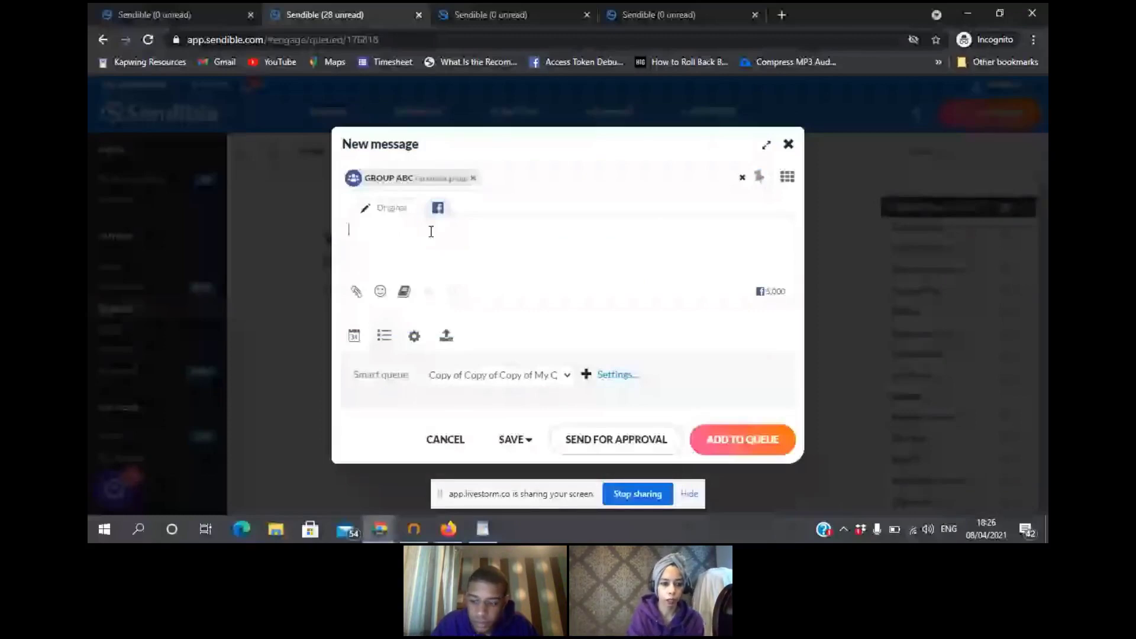
{"action": "type", "text": "test"}
{"action": "left_click", "coordinate": [354, 335]}
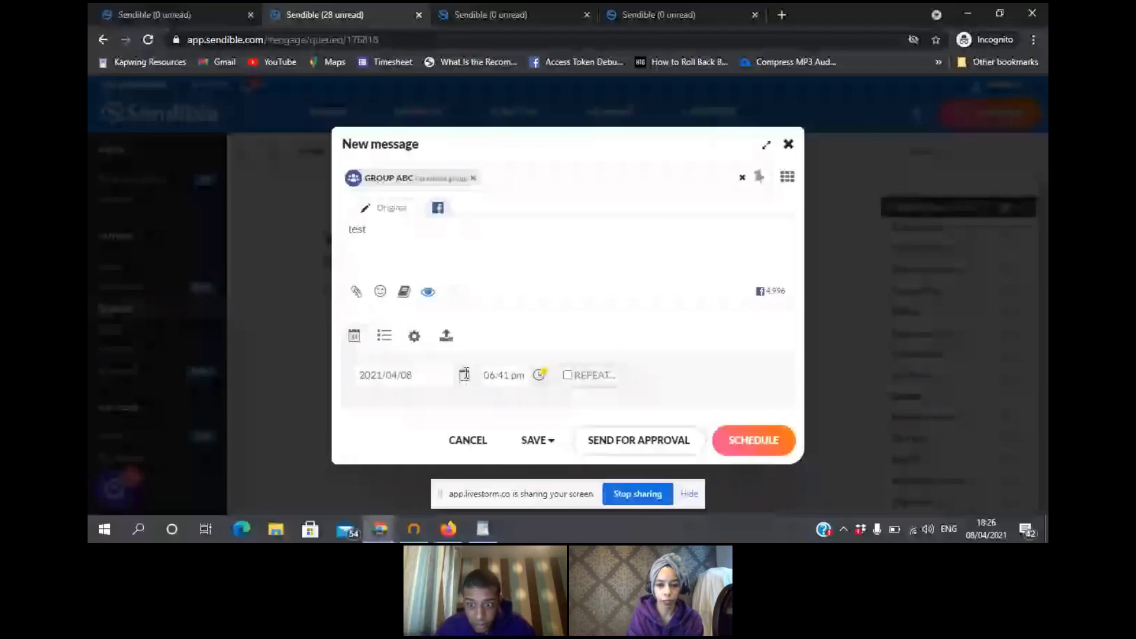
{"action": "left_click", "coordinate": [677, 444]}
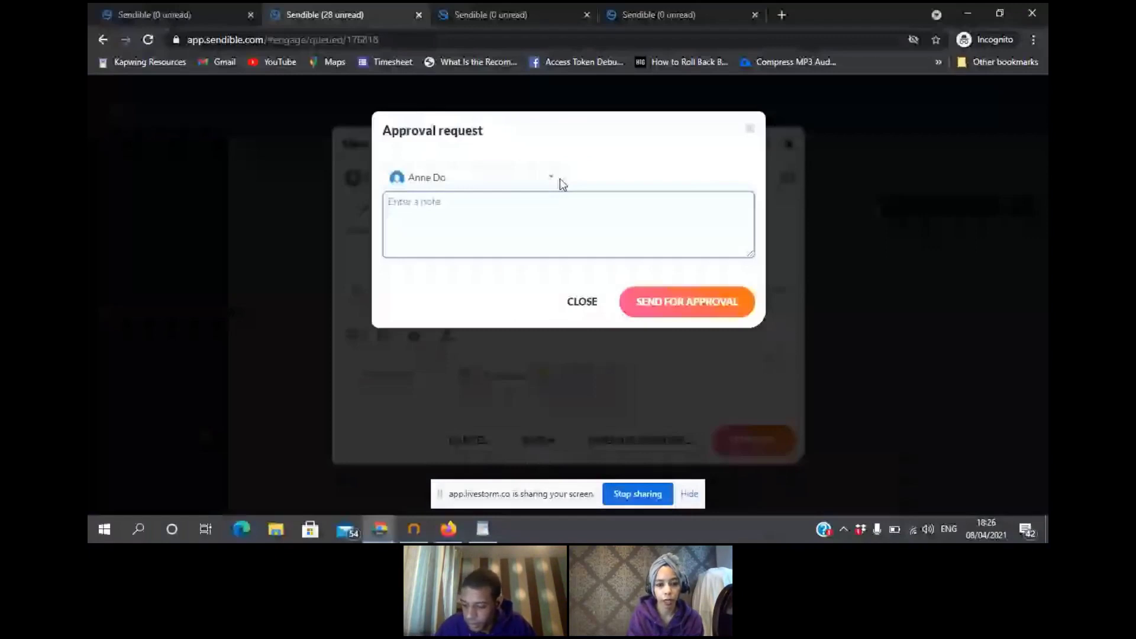
- Pick the approving team member, send the approval request, and close the composer
{"action": "left_click", "coordinate": [559, 179]}
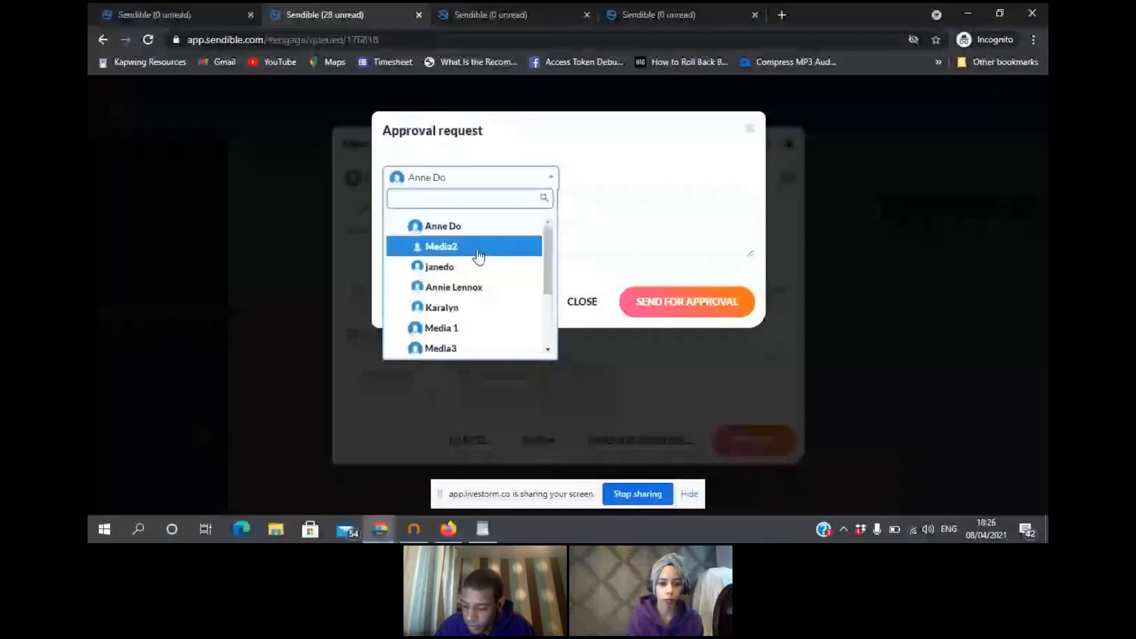
{"action": "left_click", "coordinate": [454, 287]}
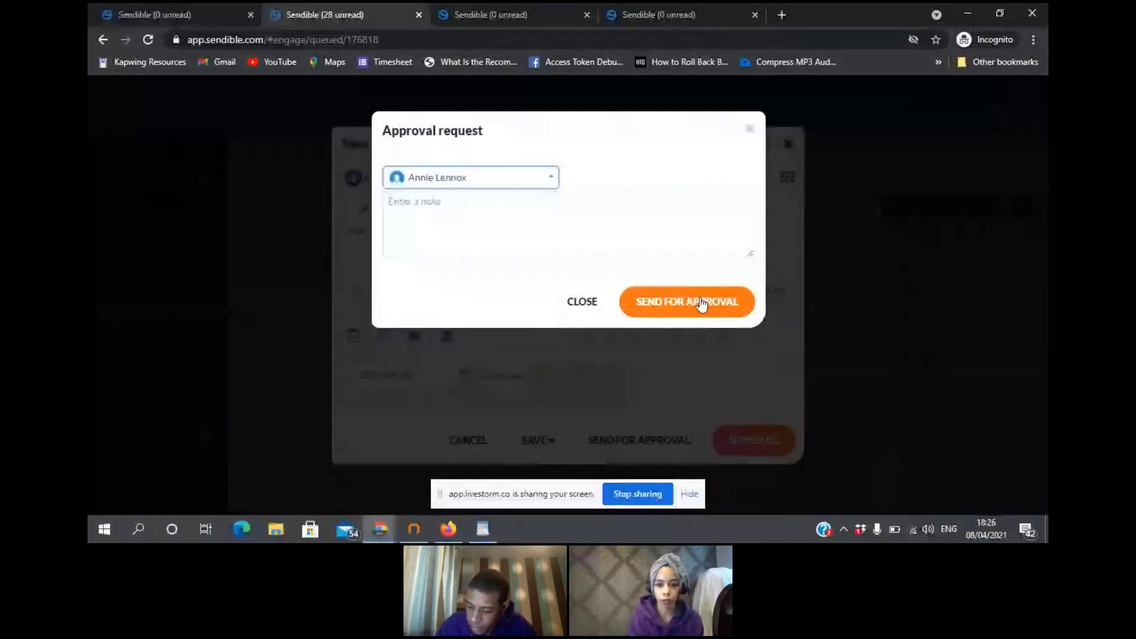
{"action": "left_click", "coordinate": [701, 303]}
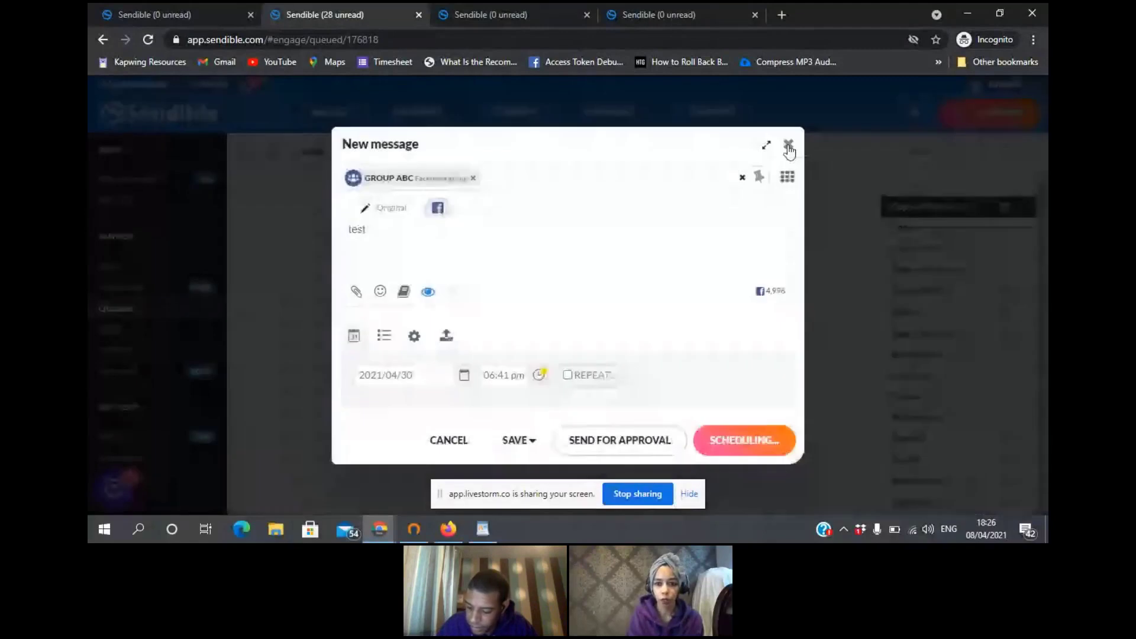
{"action": "left_click", "coordinate": [788, 147]}
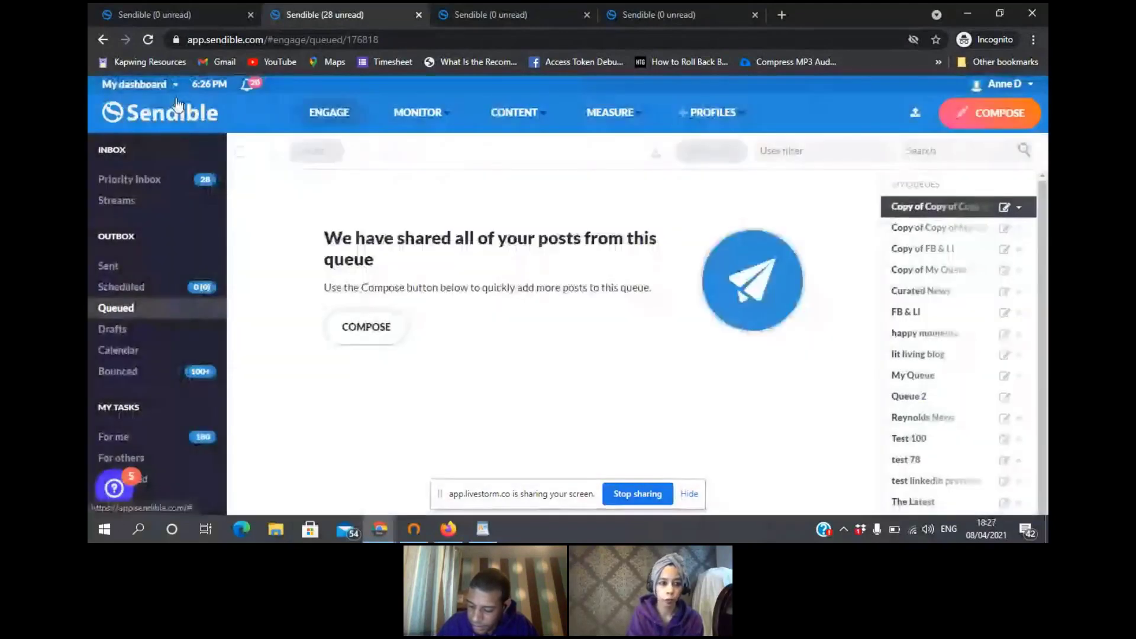
{"action": "left_click", "coordinate": [173, 84]}
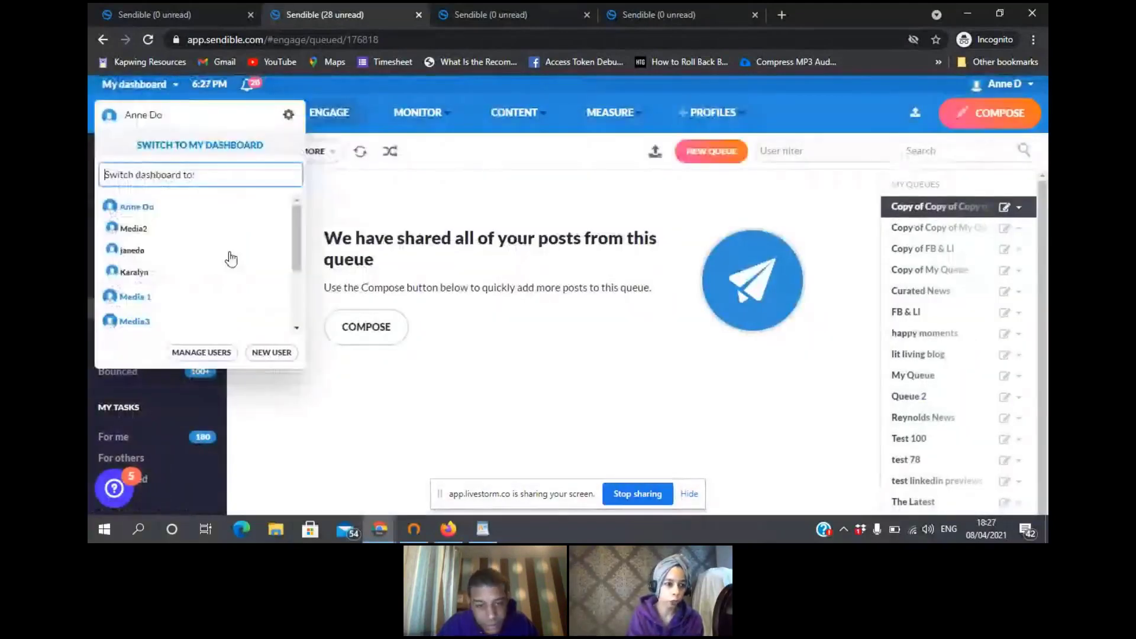
{"action": "left_click_drag", "start_coordinate": [300, 240], "coordinate": [300, 301]}
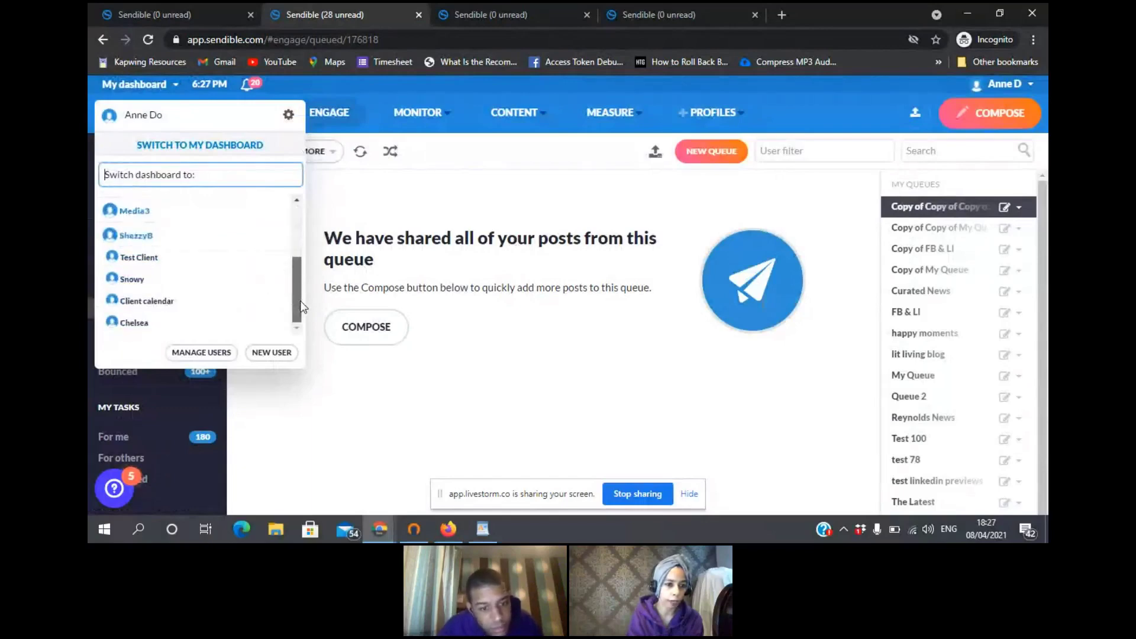
{"action": "scroll", "coordinate": [297, 252], "scroll_direction": "up", "scroll_amount": 5}
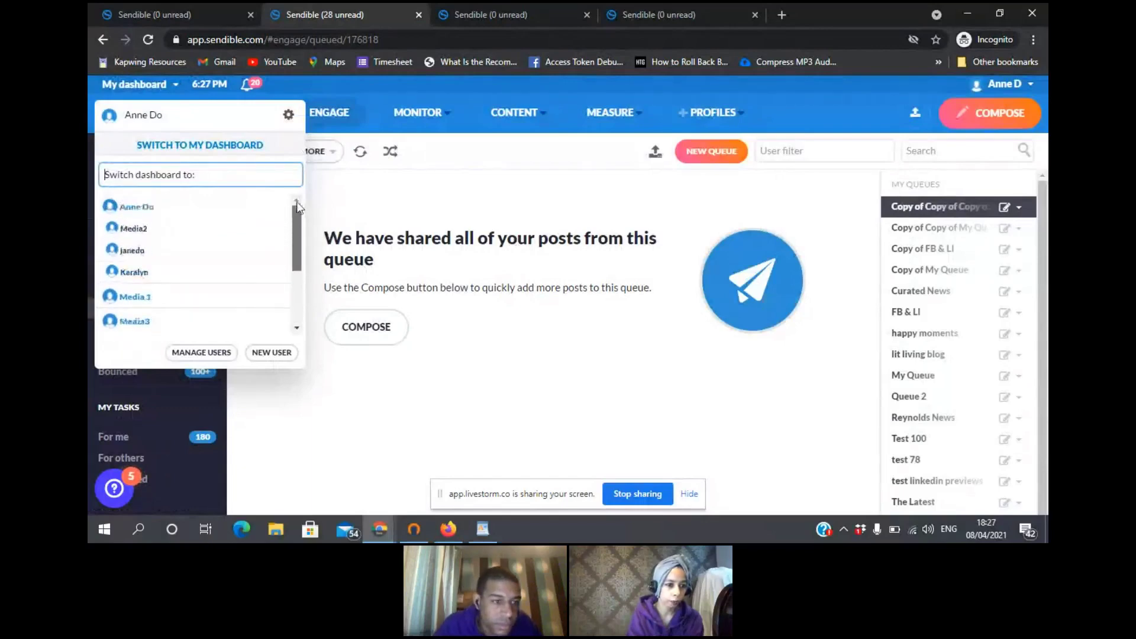
{"action": "left_click", "coordinate": [383, 197]}
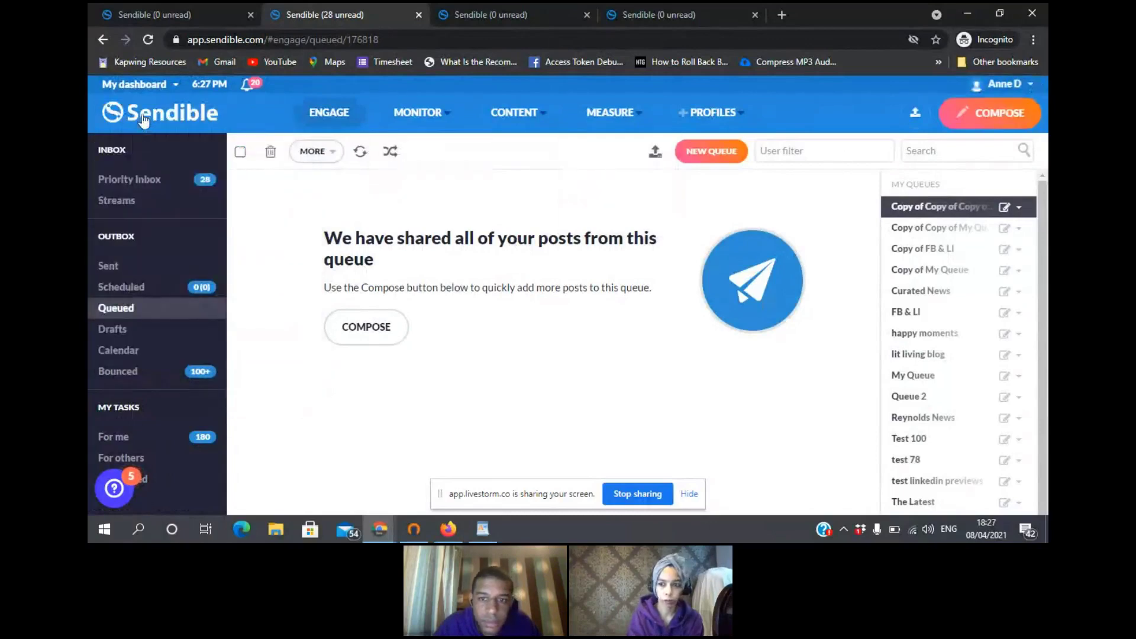
{"action": "left_click", "coordinate": [166, 84]}
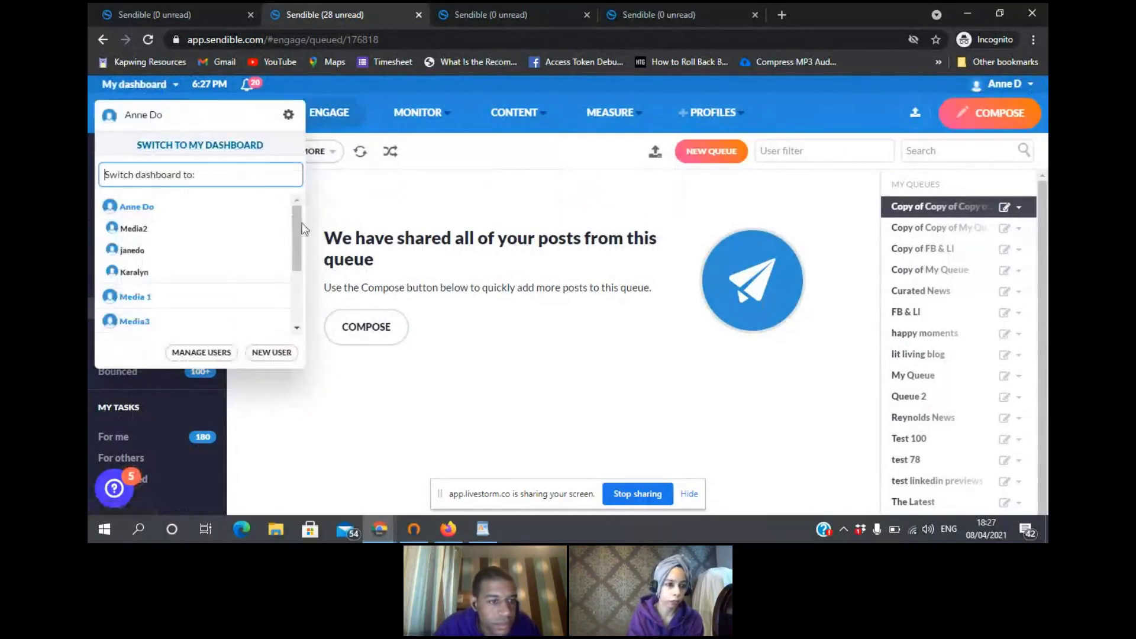
{"action": "mouse_move", "coordinate": [291, 218]}
{"action": "left_mouse_down"}
{"action": "mouse_move", "coordinate": [298, 284]}
{"action": "mouse_move", "coordinate": [299, 205]}
{"action": "left_mouse_up"}
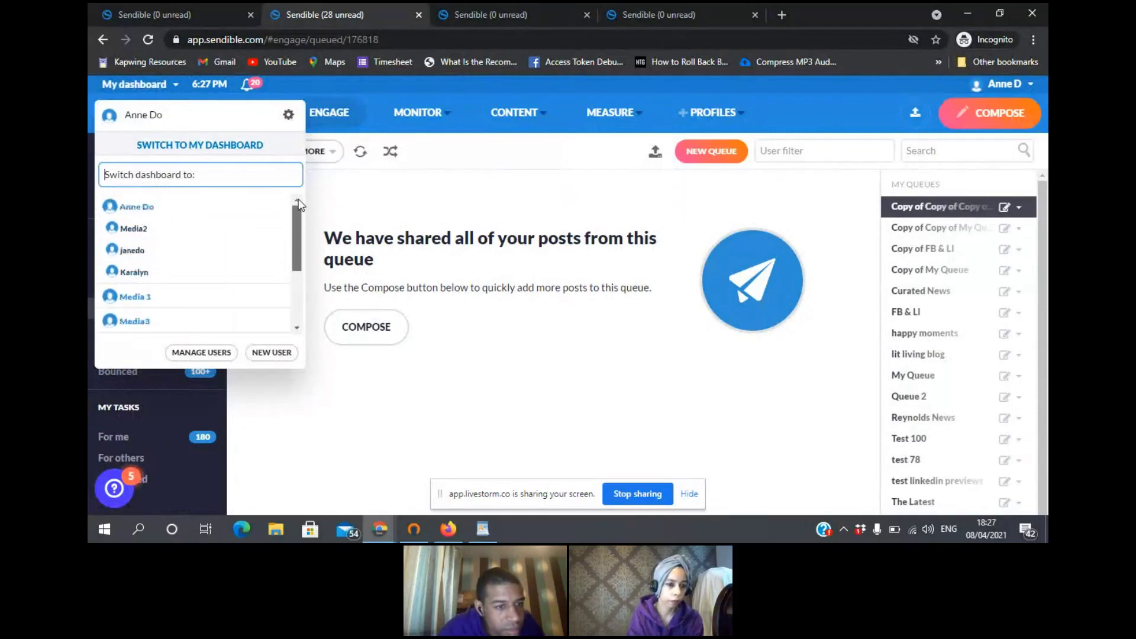
{"action": "left_click", "coordinate": [433, 365]}
- Compose a new 'test' post to GROUP ABC scheduled for April 30
{"action": "left_click", "coordinate": [991, 112]}
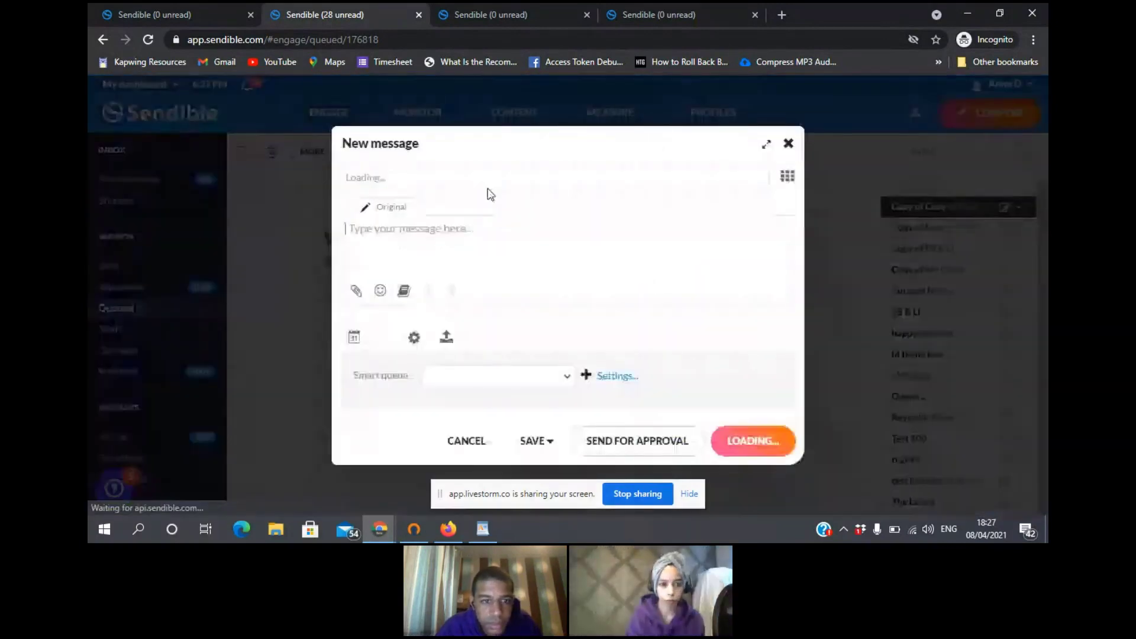
{"action": "left_click", "coordinate": [484, 178]}
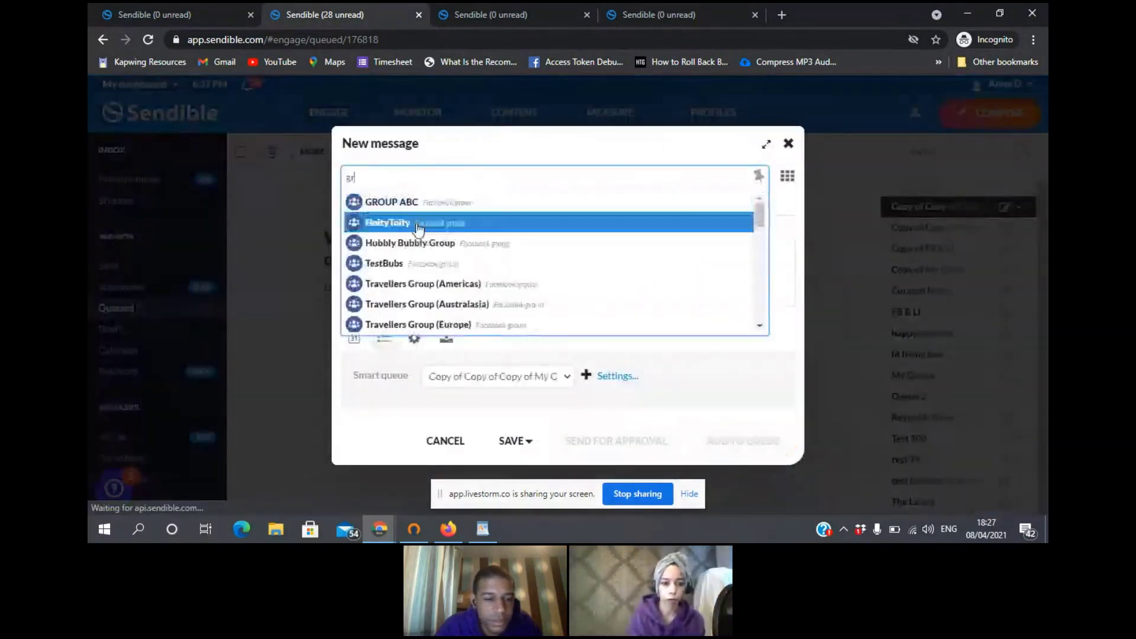
{"action": "left_click", "coordinate": [391, 202]}
{"action": "left_click", "coordinate": [417, 229]}
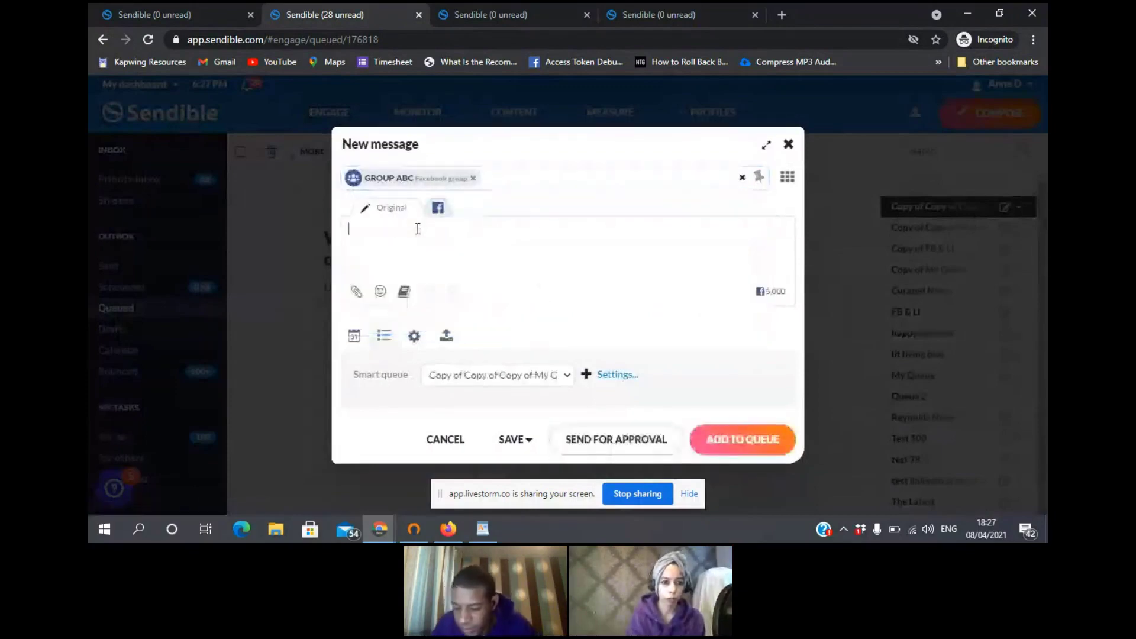
{"action": "type", "text": "test"}
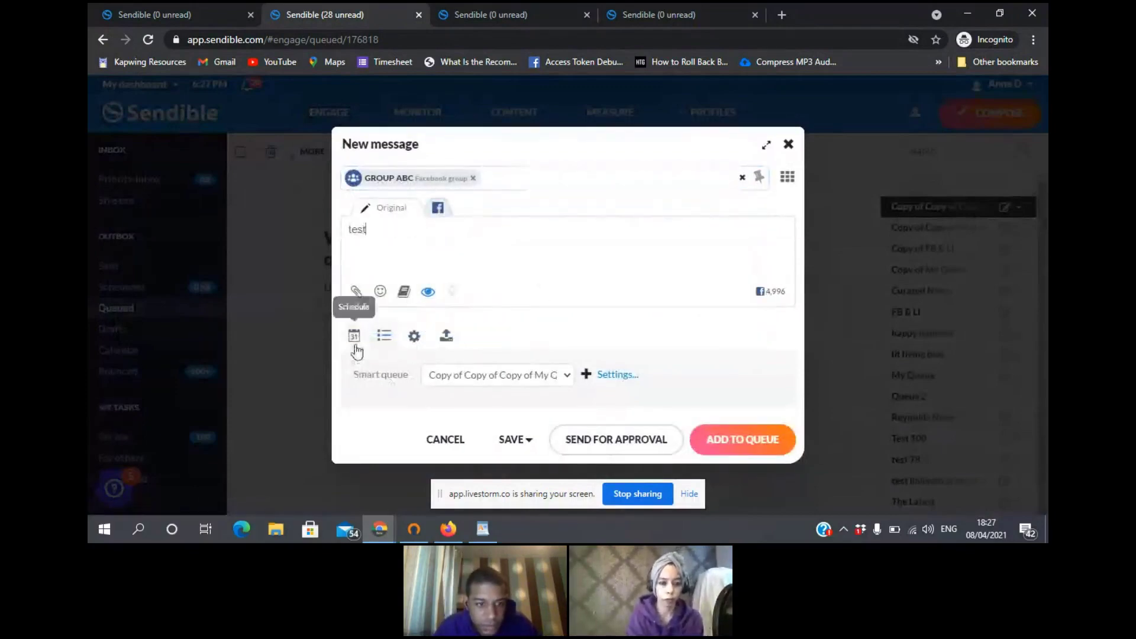
{"action": "left_click", "coordinate": [355, 344]}
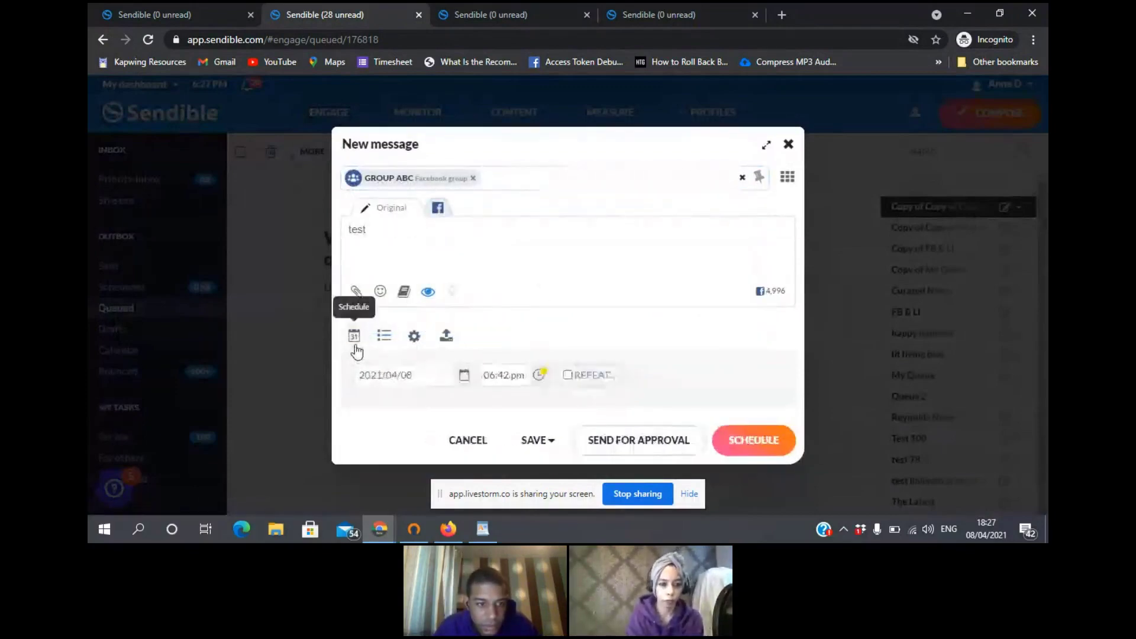
{"action": "left_click", "coordinate": [464, 375]}
{"action": "left_click", "coordinate": [472, 330]}
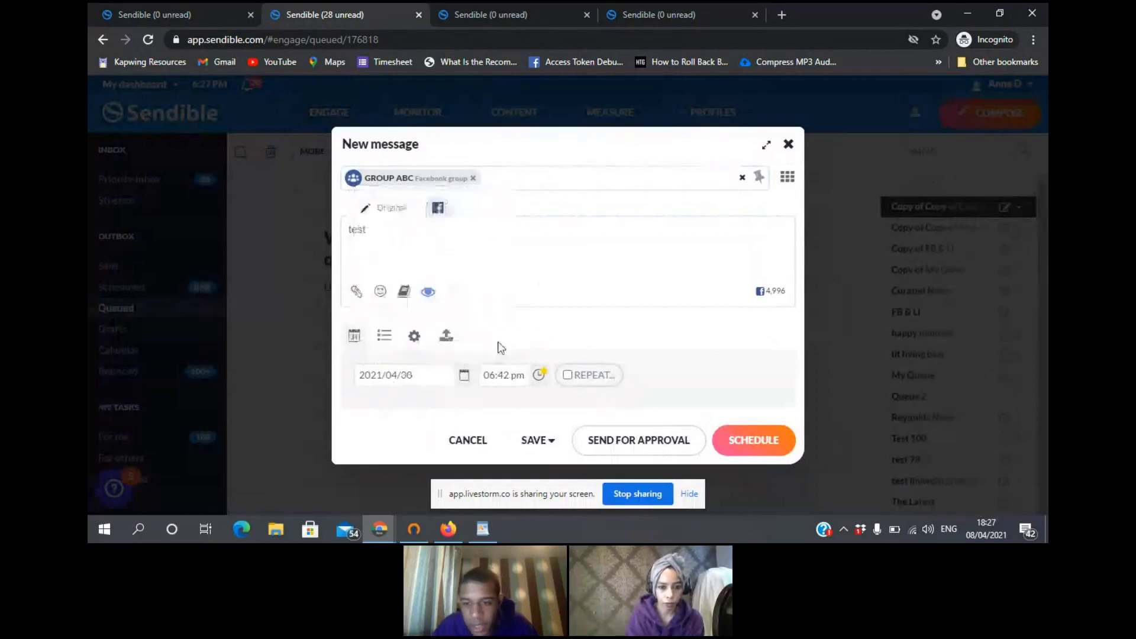
- Send the scheduled post to the chosen team member for approval
{"action": "left_click", "coordinate": [634, 443]}
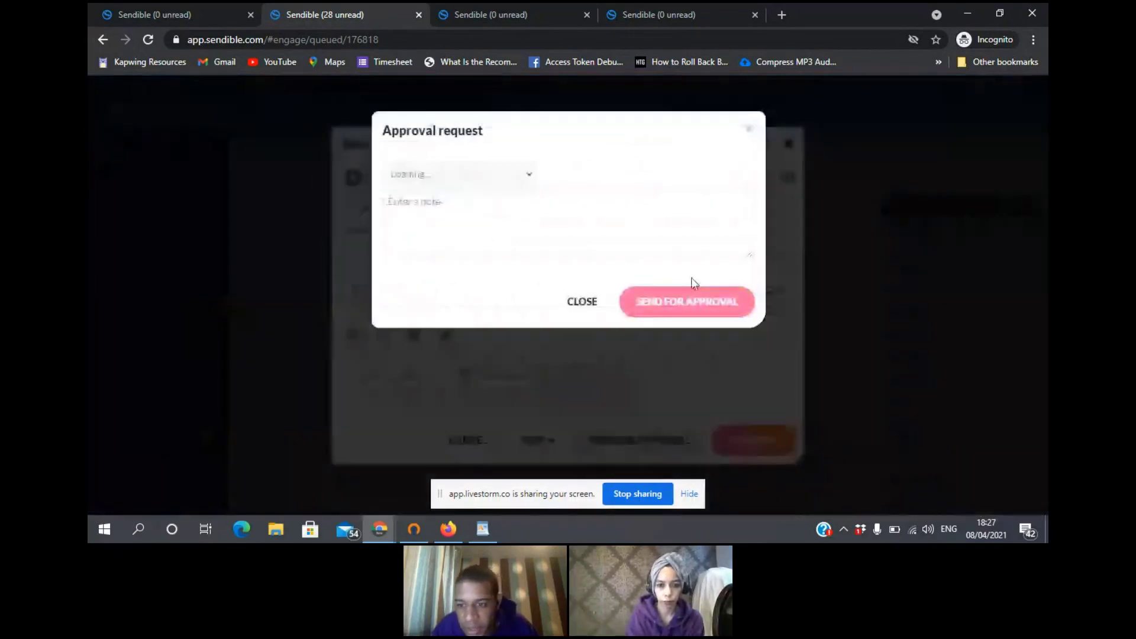
{"action": "left_click", "coordinate": [551, 179]}
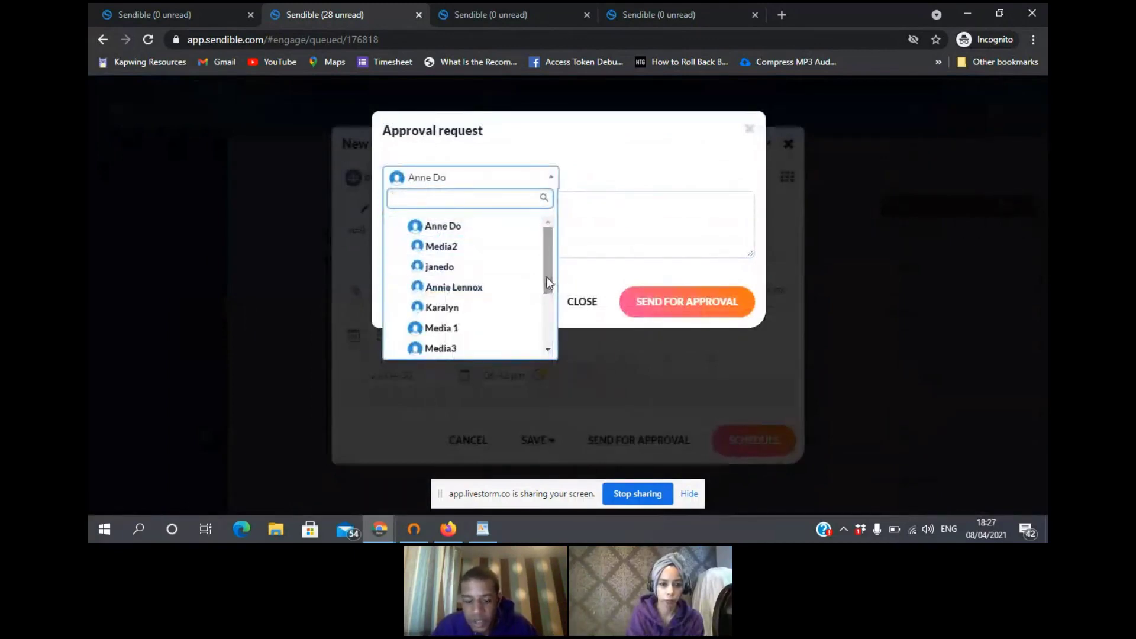
{"action": "left_click", "coordinate": [519, 307]}
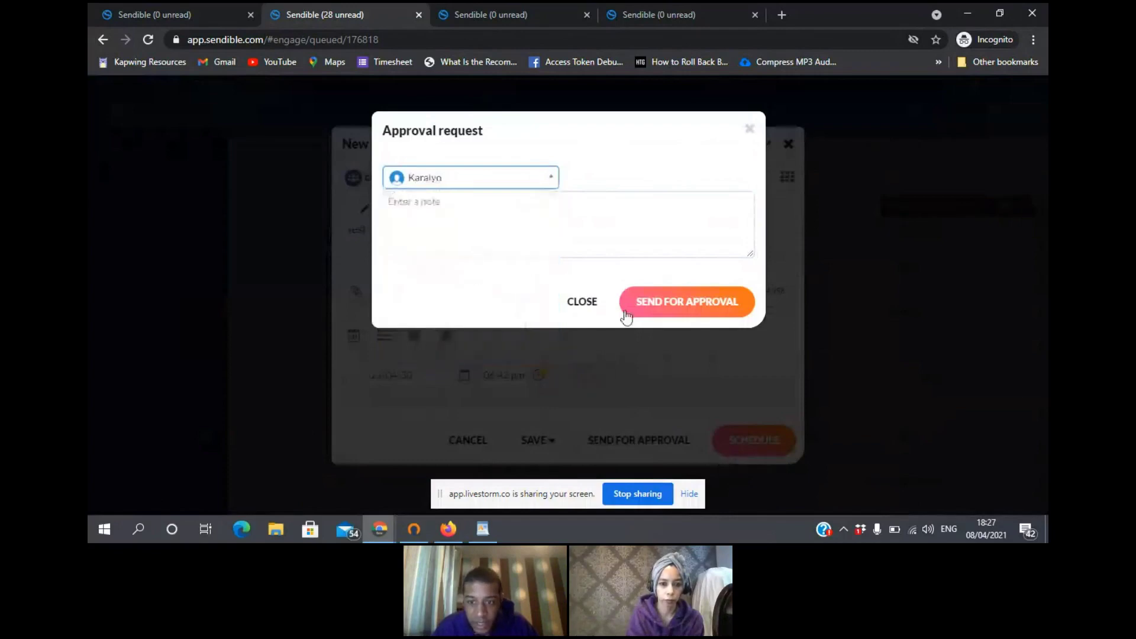
{"action": "left_click", "coordinate": [682, 307]}
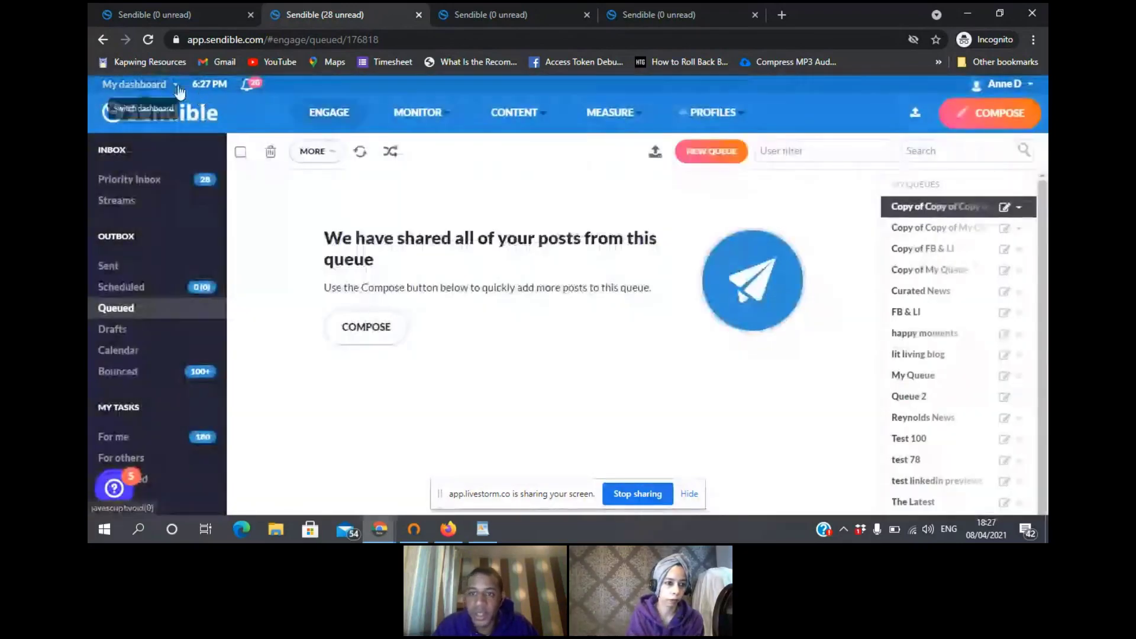
- Pick the approving team member from the My dashboard switch list
{"action": "left_click", "coordinate": [178, 87]}
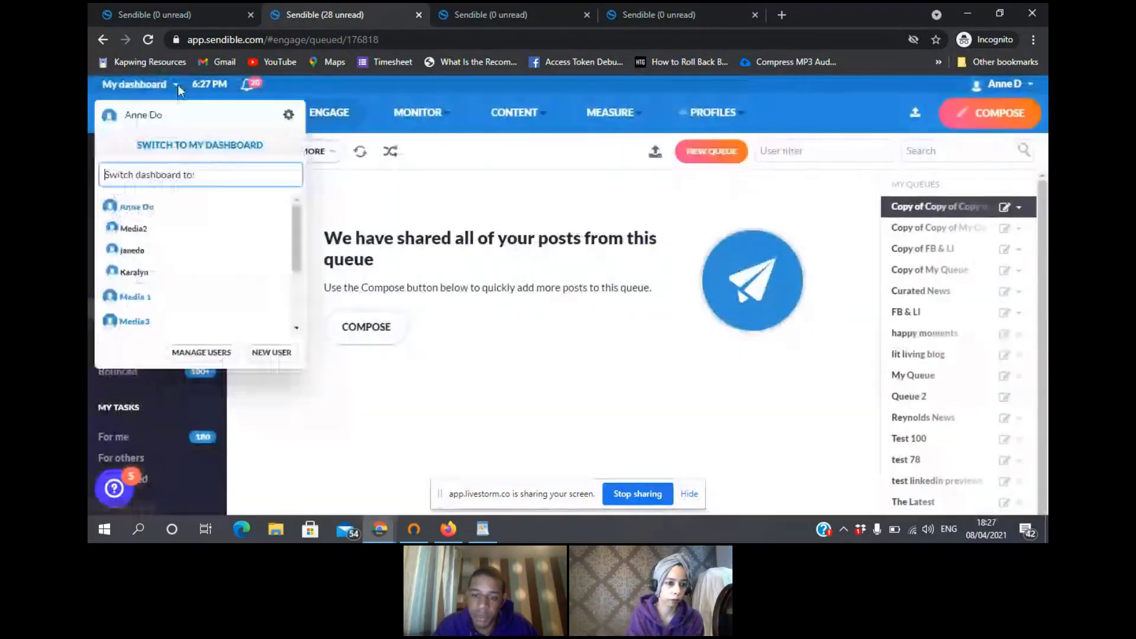
{"action": "left_click", "coordinate": [169, 273]}
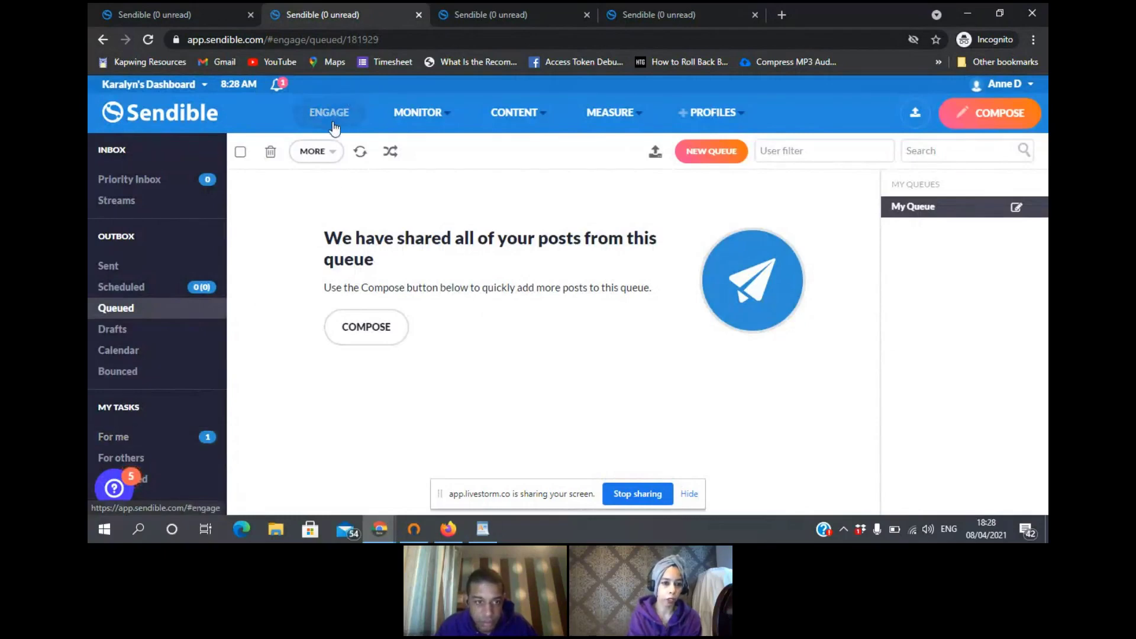
- Review the pending approval for the 'test' GROUP ABC post, checking its 30 April 9:42 am schedule, without approving
{"action": "left_click", "coordinate": [137, 437]}
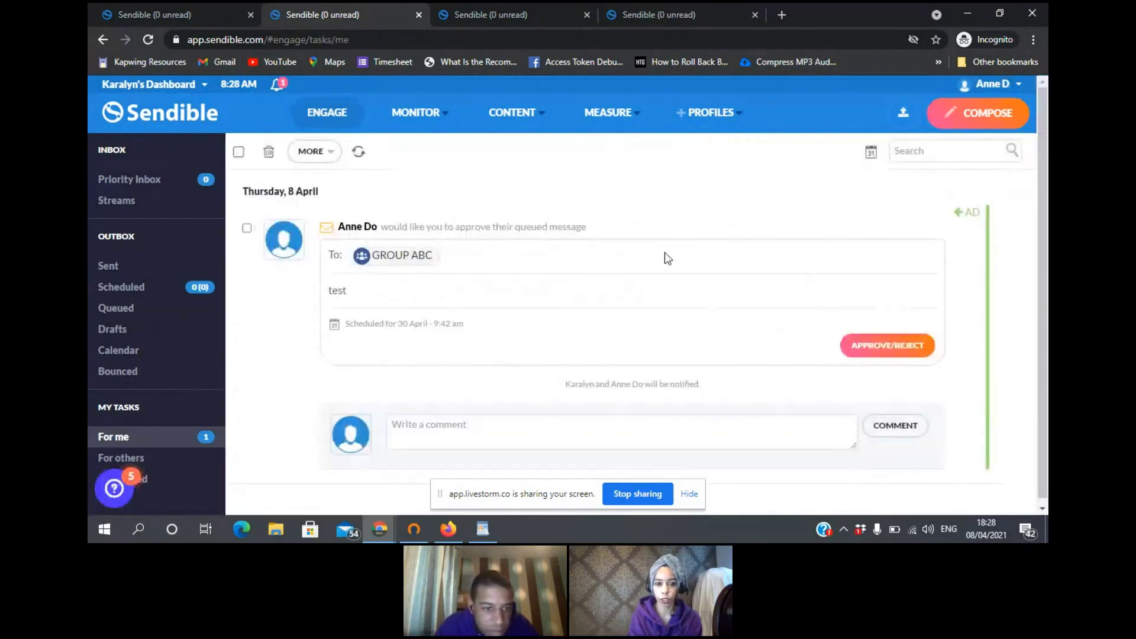
{"action": "left_click", "coordinate": [905, 348]}
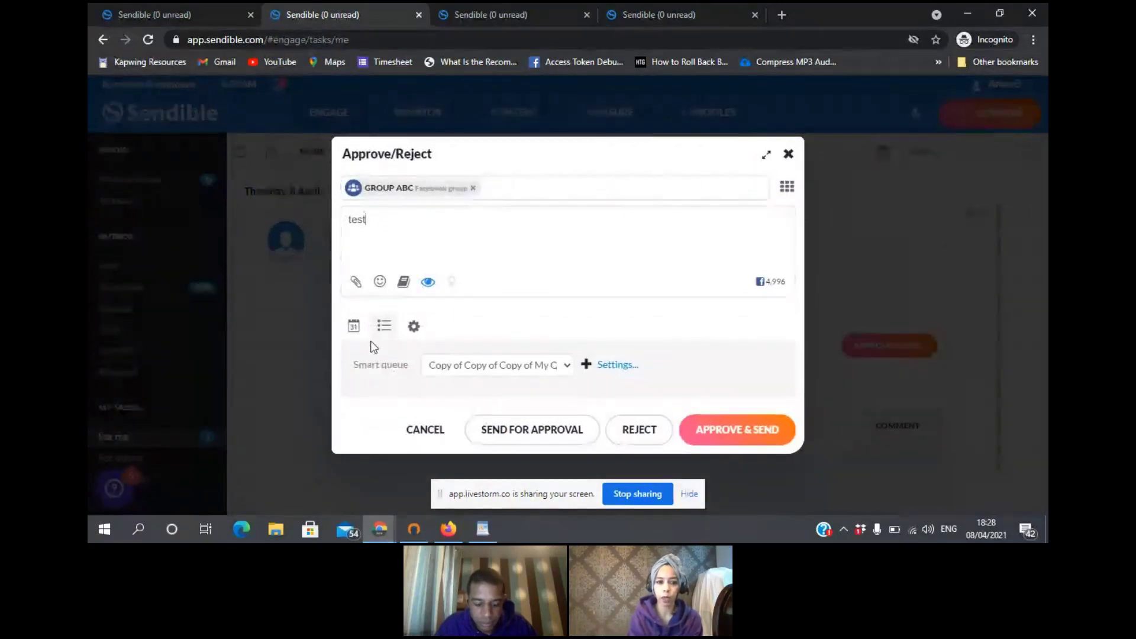
{"action": "left_click", "coordinate": [354, 332]}
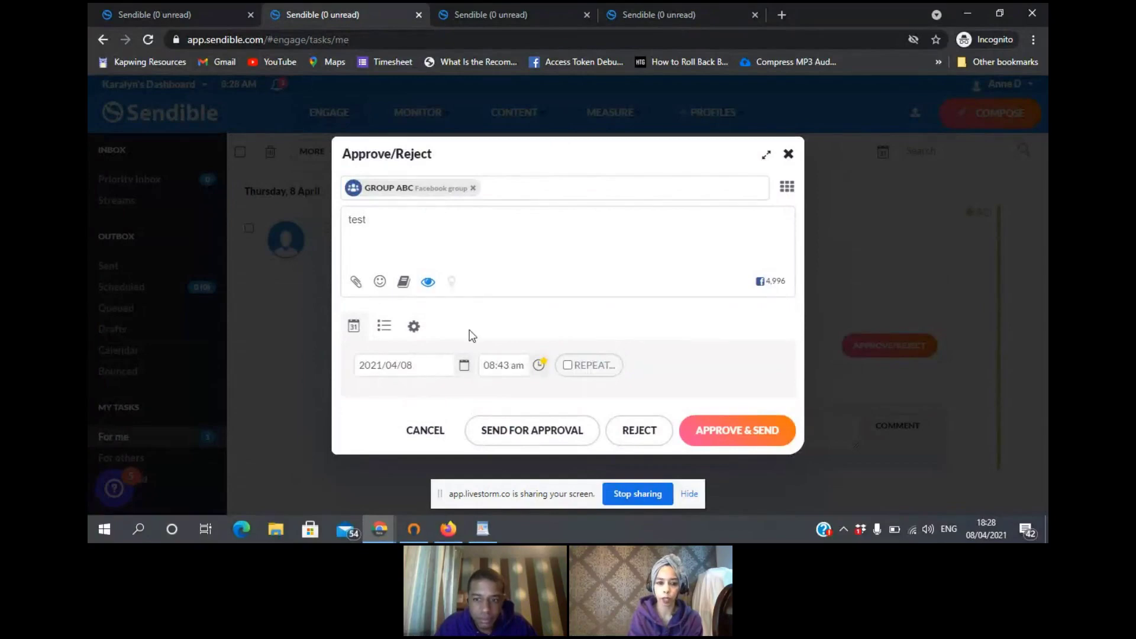
{"action": "left_click", "coordinate": [788, 156]}
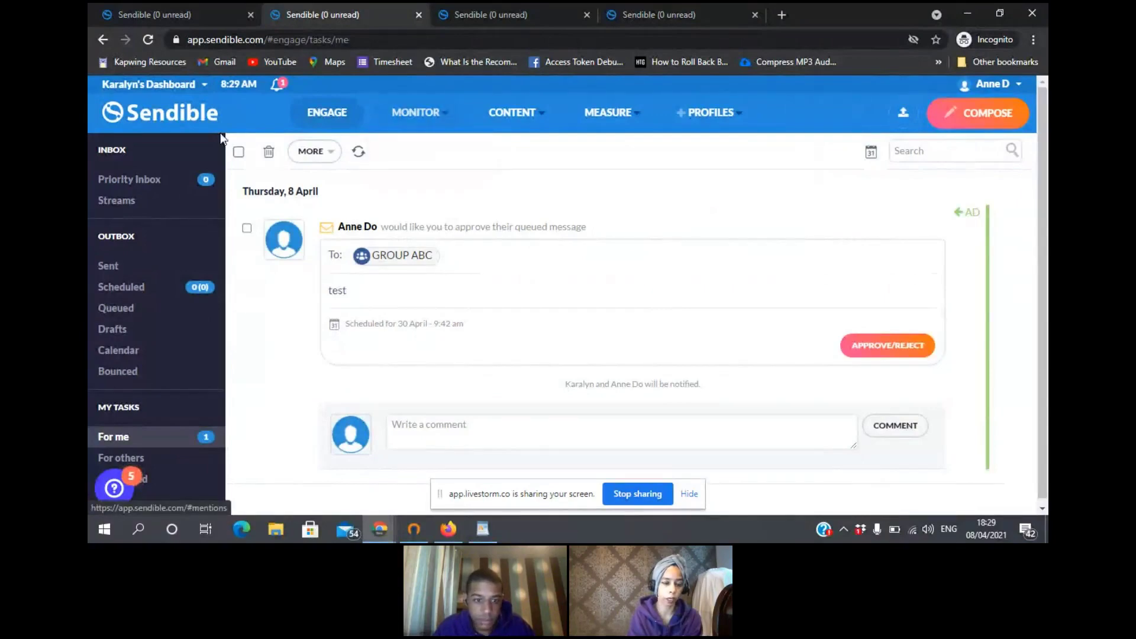
{"action": "mouse_move", "coordinate": [736, 116]}
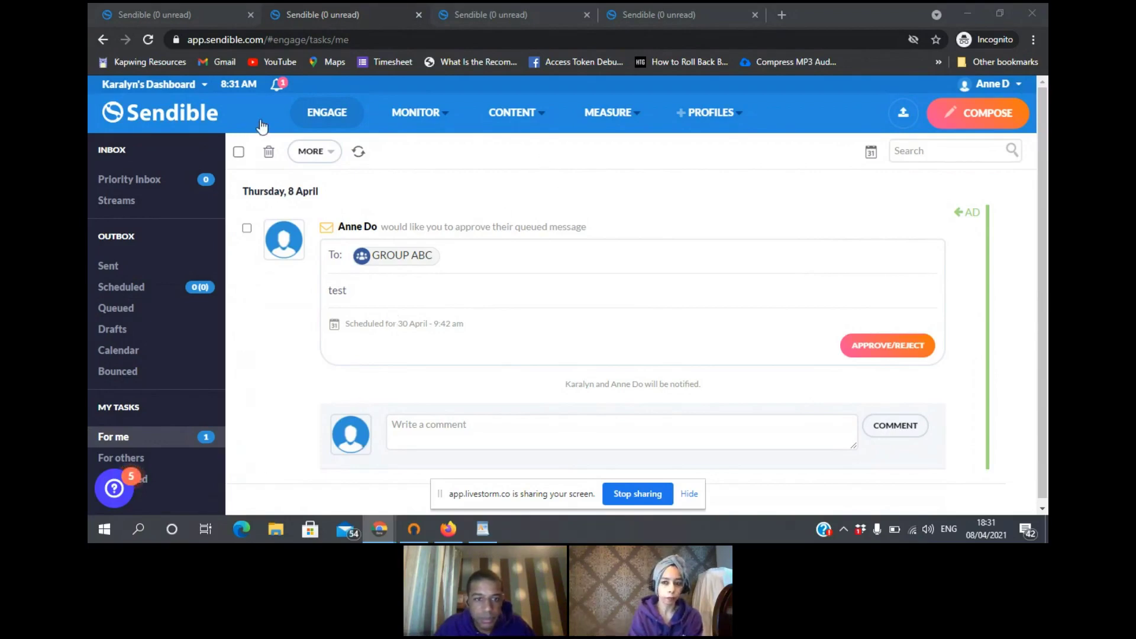
- Switch back to your own dashboard and go to PROFILES > My profiles
{"action": "left_click", "coordinate": [201, 84]}
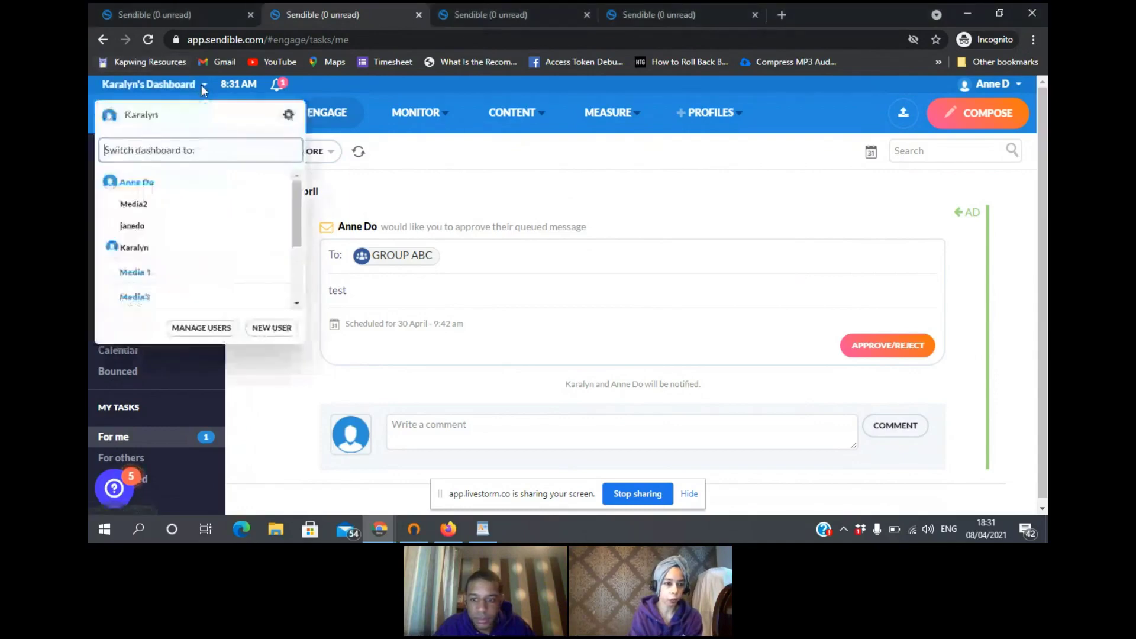
{"action": "left_click", "coordinate": [163, 182]}
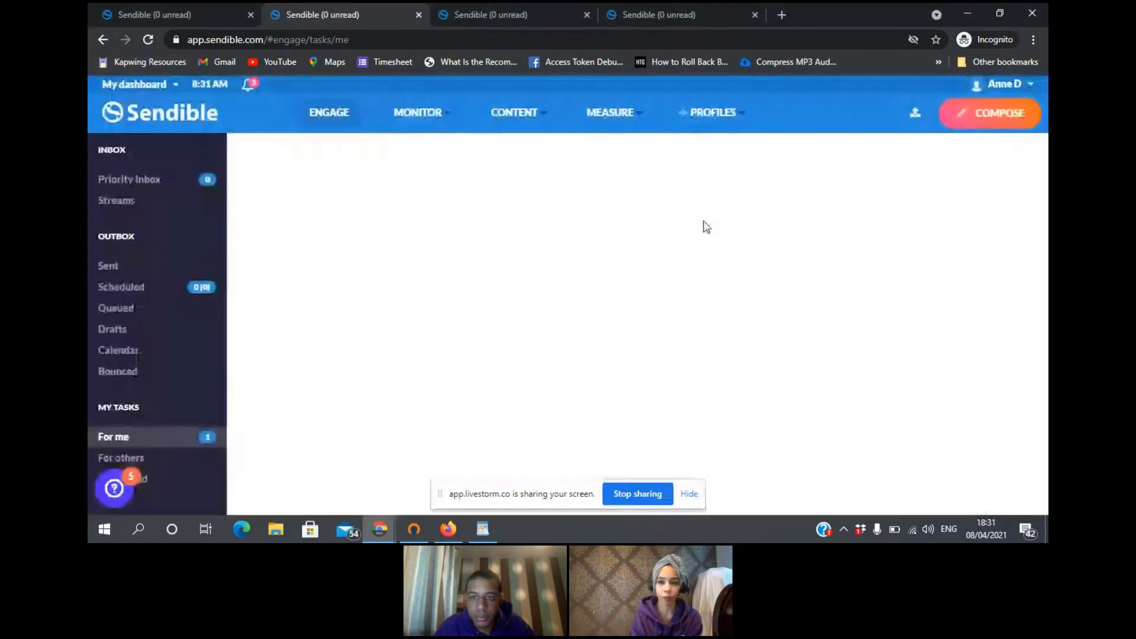
{"action": "left_click", "coordinate": [725, 114]}
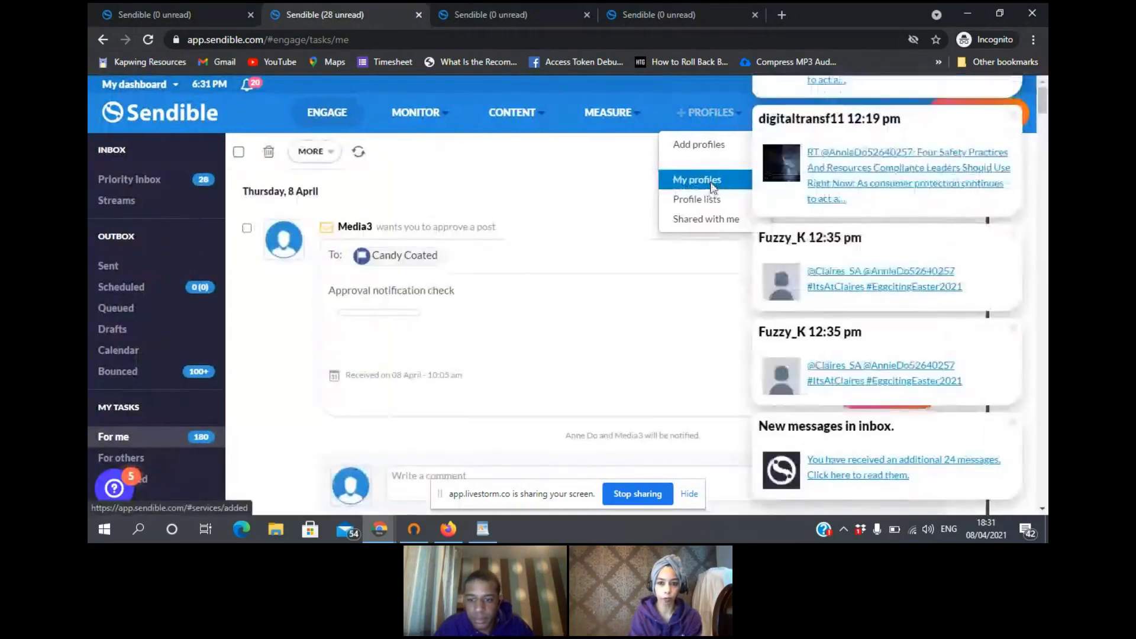
{"action": "left_click", "coordinate": [712, 183]}
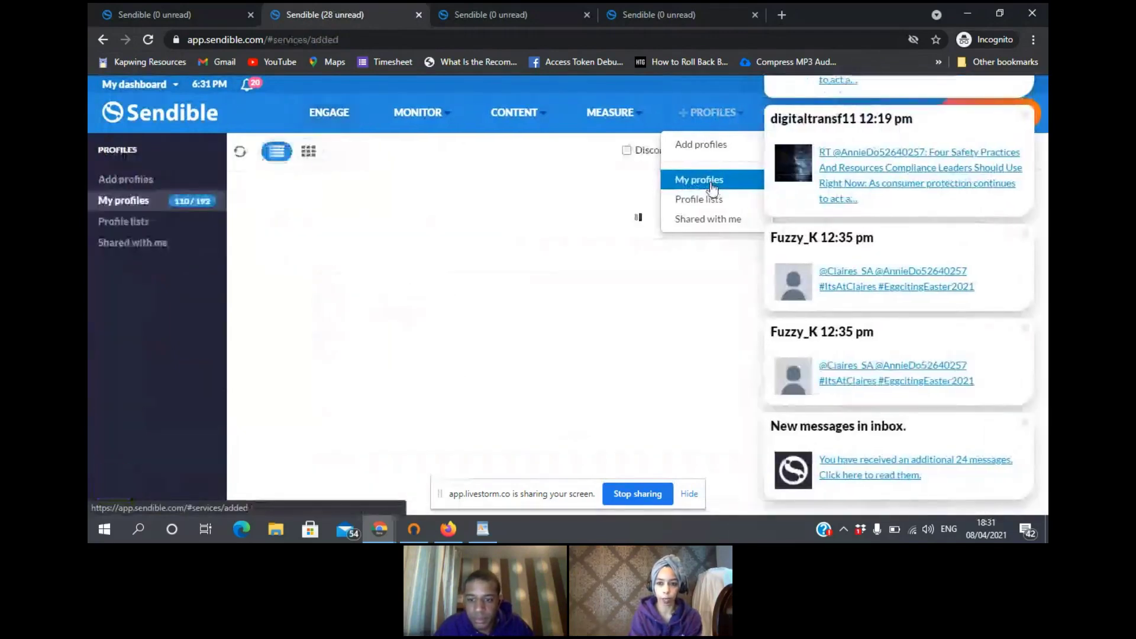
- Dismiss the four notification popups and open the actions menu for the Hubbly Bubbly Group profile
{"action": "left_click", "coordinate": [1013, 118]}
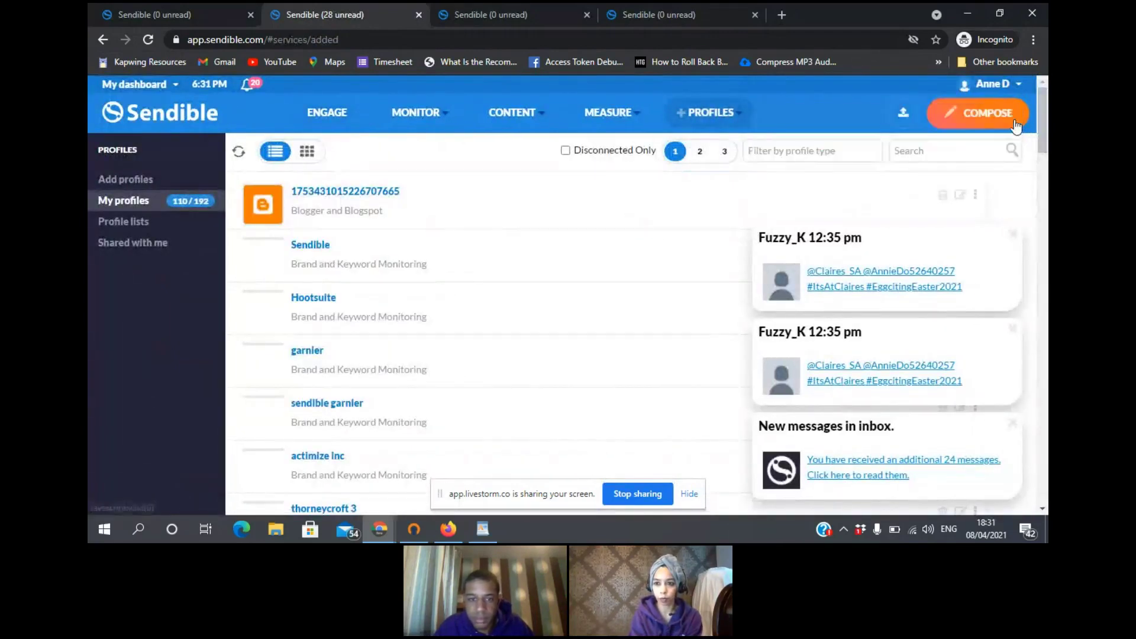
{"action": "left_click", "coordinate": [1014, 235]}
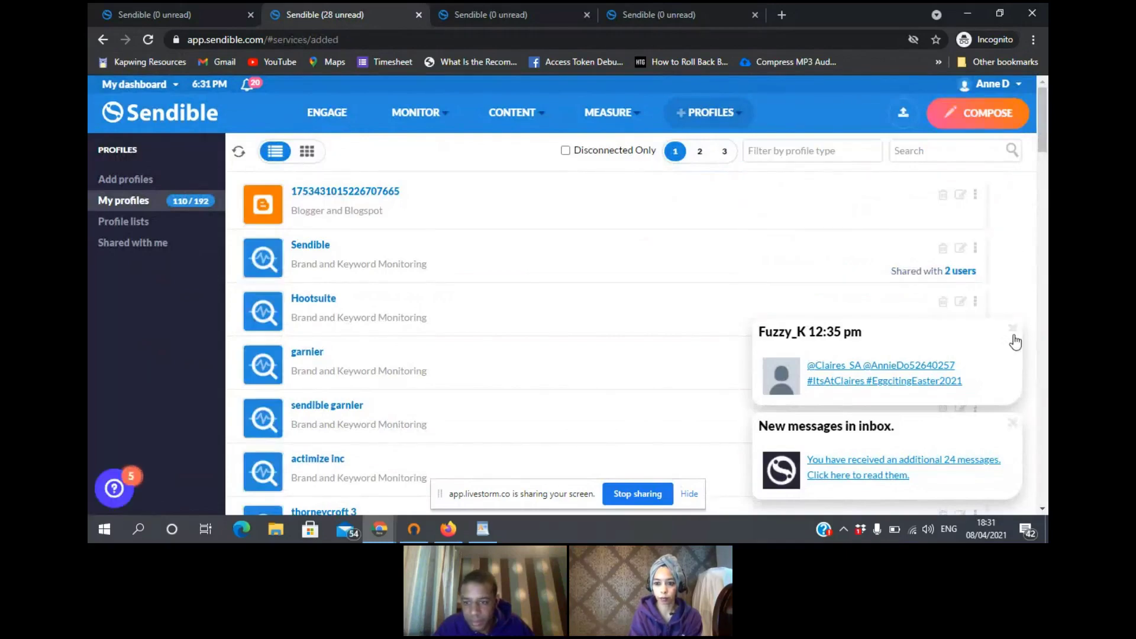
{"action": "left_click", "coordinate": [1011, 328]}
{"action": "left_click", "coordinate": [1012, 423]}
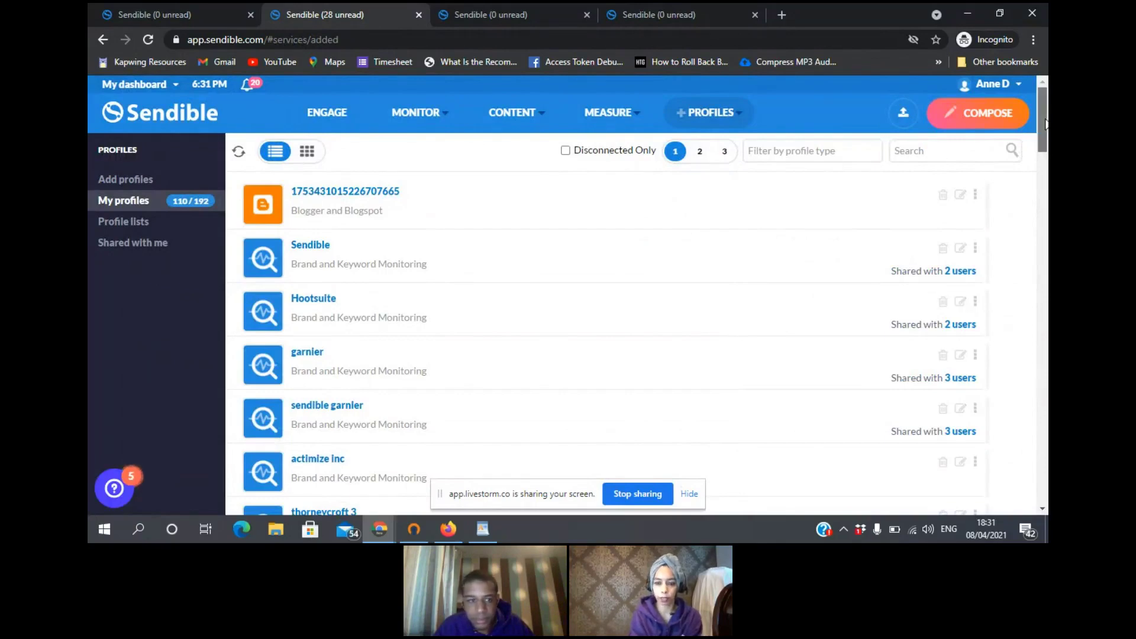
{"action": "left_click_drag", "start_coordinate": [1040, 125], "coordinate": [1043, 289]}
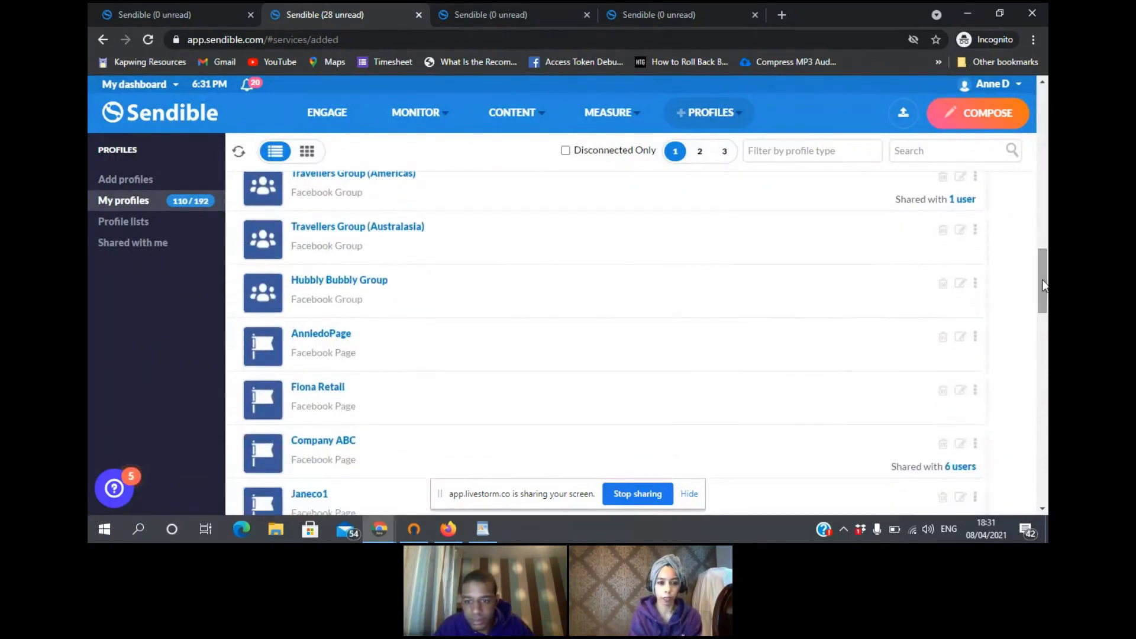
{"action": "left_click", "coordinate": [976, 289]}
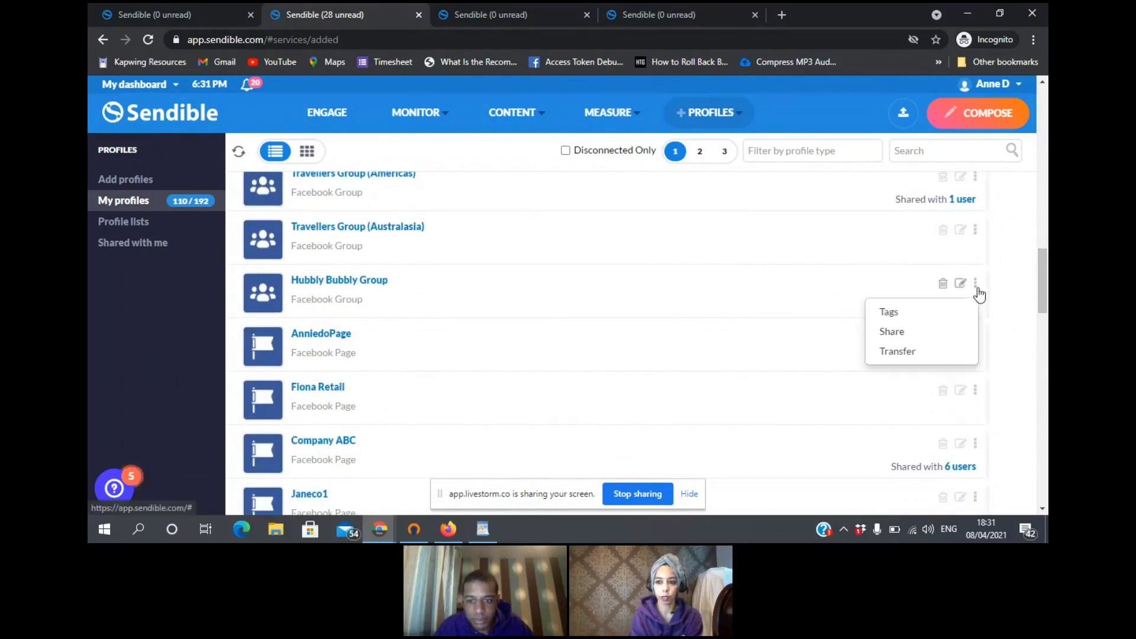
- Add Client calendar and one more team member to the profile's shared users, then close the share dialog
{"action": "left_click", "coordinate": [899, 335]}
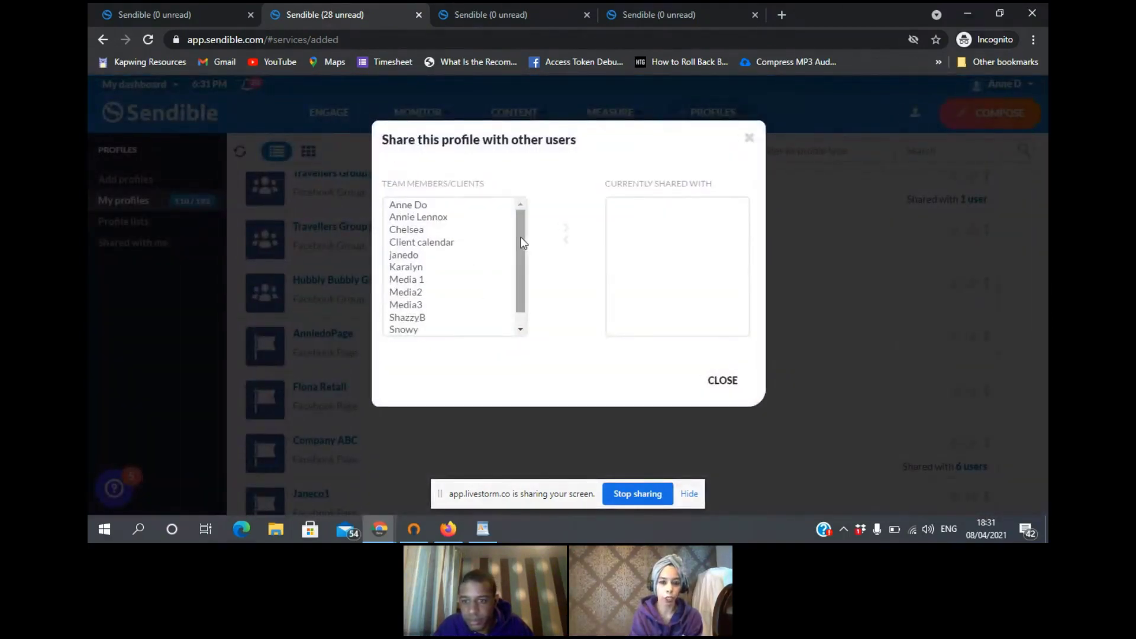
{"action": "left_click_drag", "start_coordinate": [520, 237], "coordinate": [520, 275]}
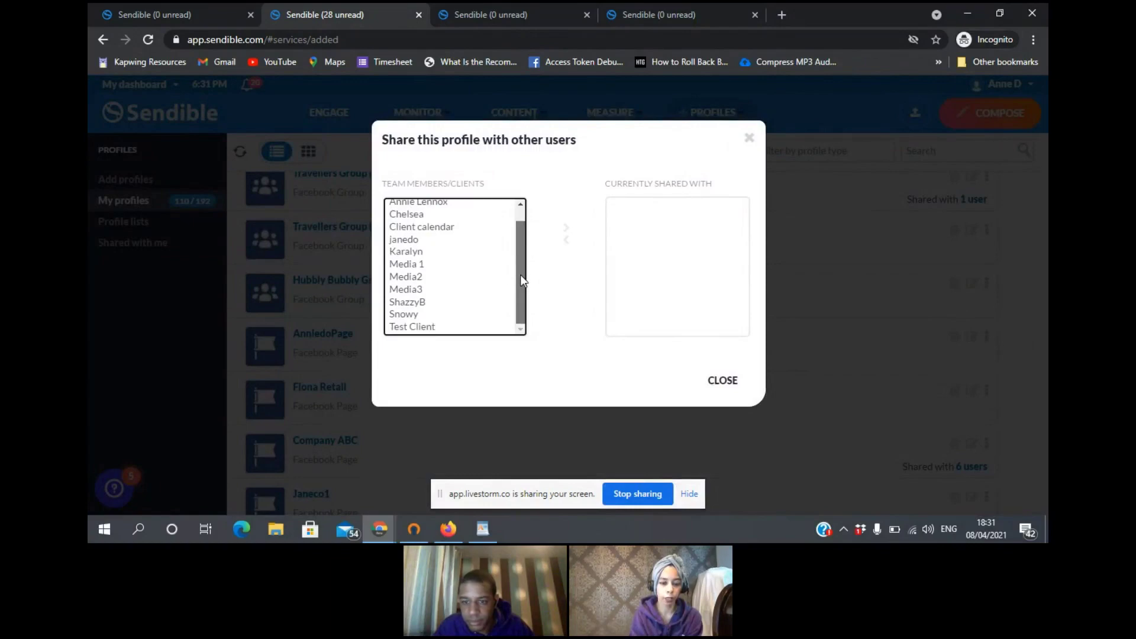
{"action": "left_click", "coordinate": [417, 228]}
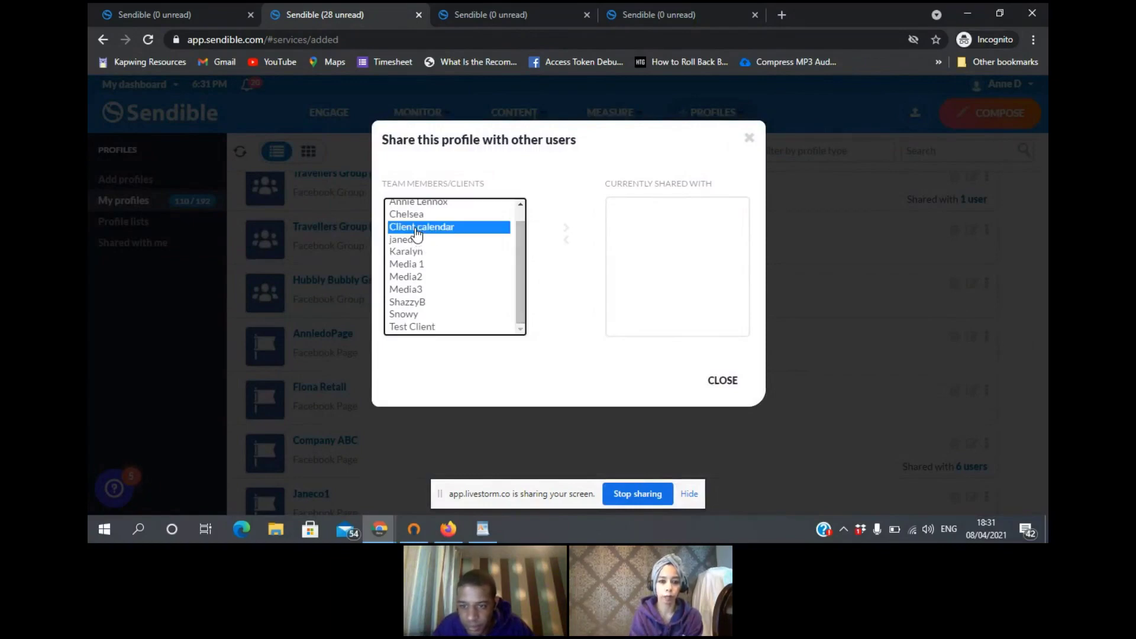
{"action": "left_click", "coordinate": [565, 228]}
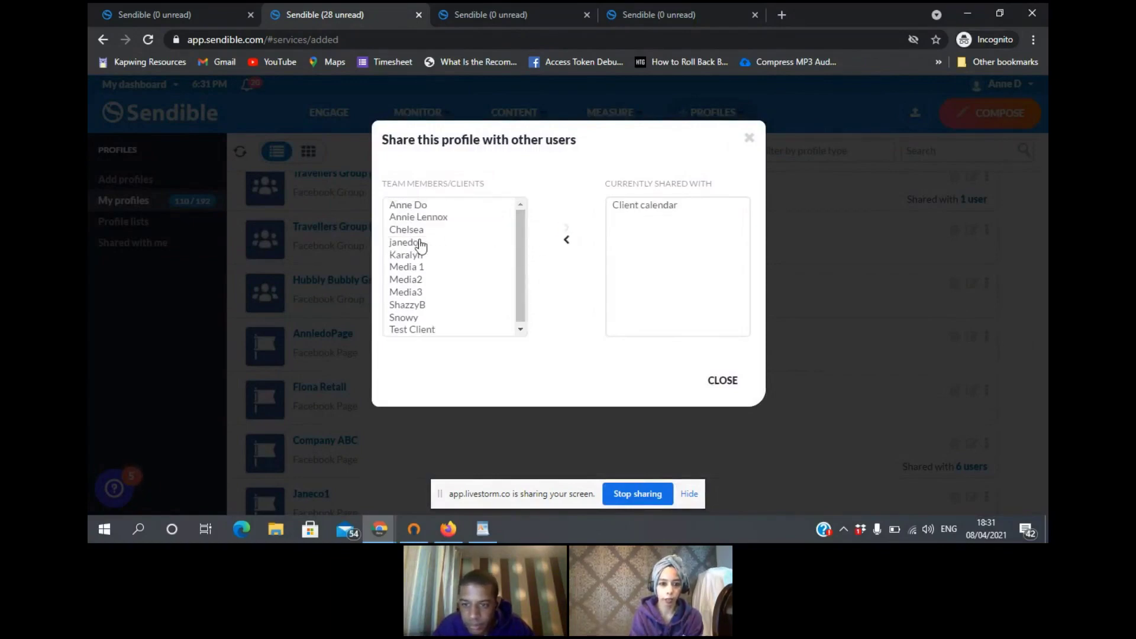
{"action": "left_click", "coordinate": [411, 231]}
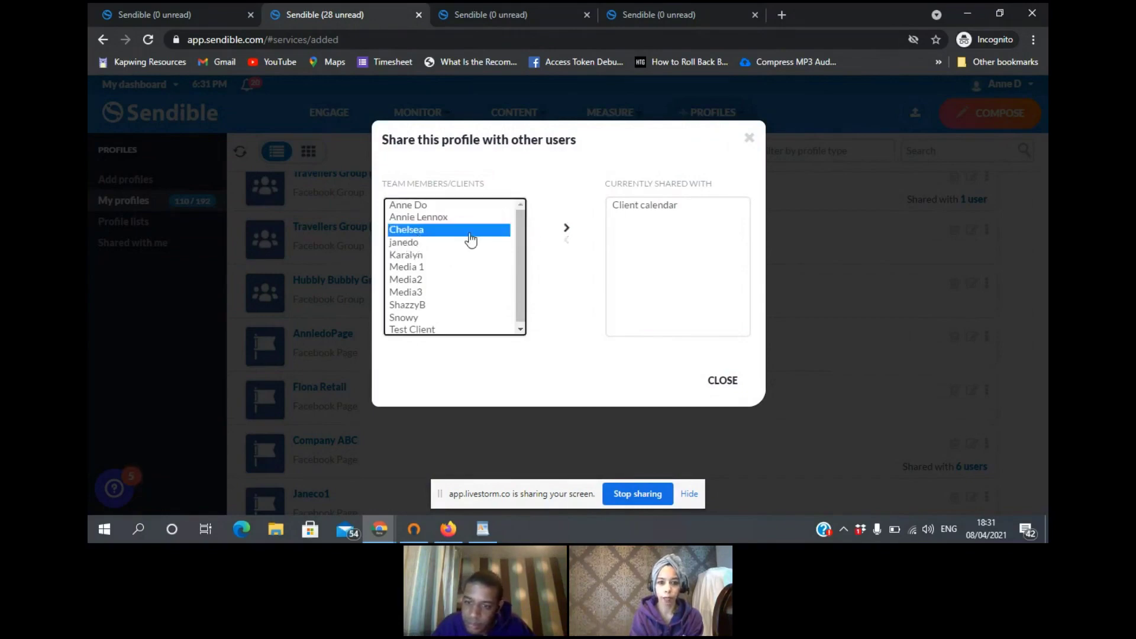
{"action": "left_click", "coordinate": [567, 228]}
{"action": "left_click", "coordinate": [748, 379]}
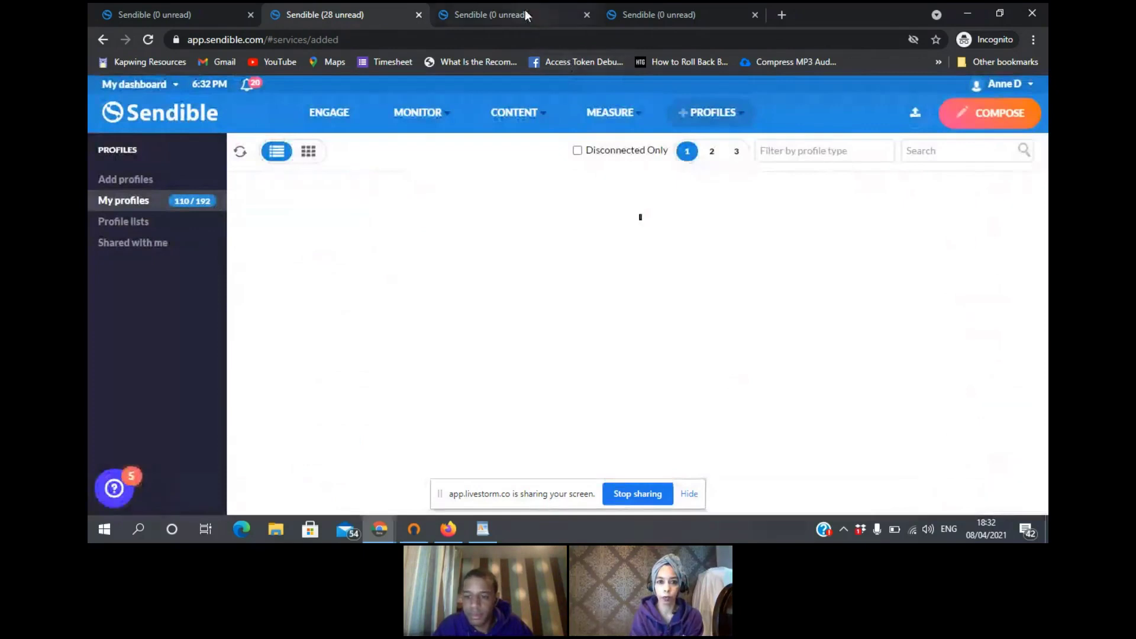
- In the team member's browser tab, go from My profiles to the Shared with me profiles list
{"action": "left_click", "coordinate": [524, 10]}
{"action": "mouse_move", "coordinate": [710, 112]}
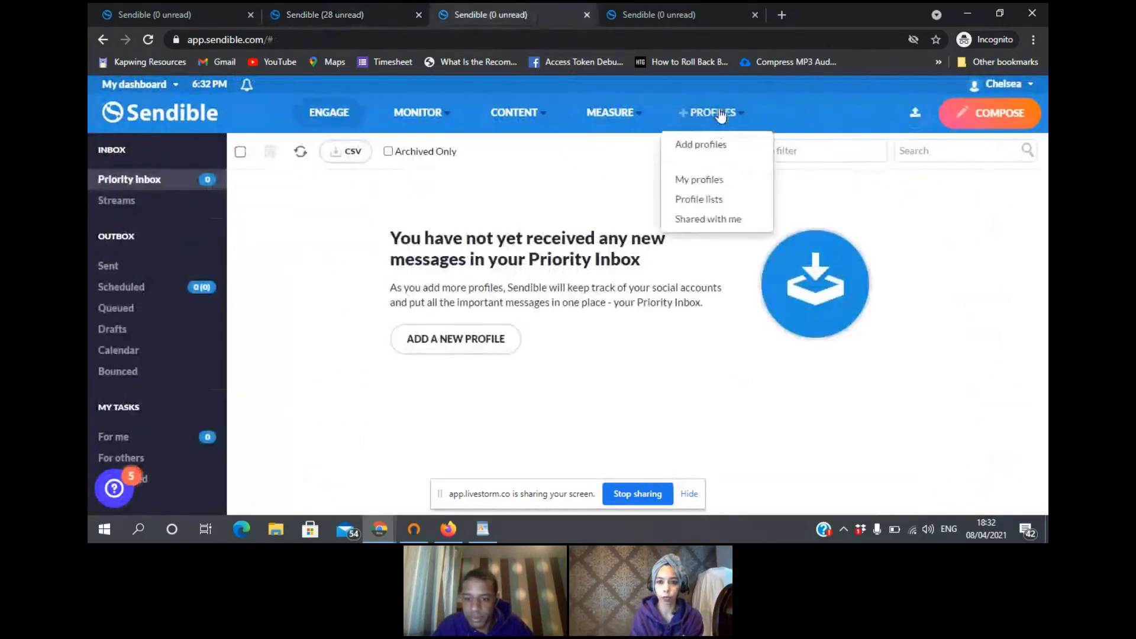
{"action": "left_click", "coordinate": [704, 184]}
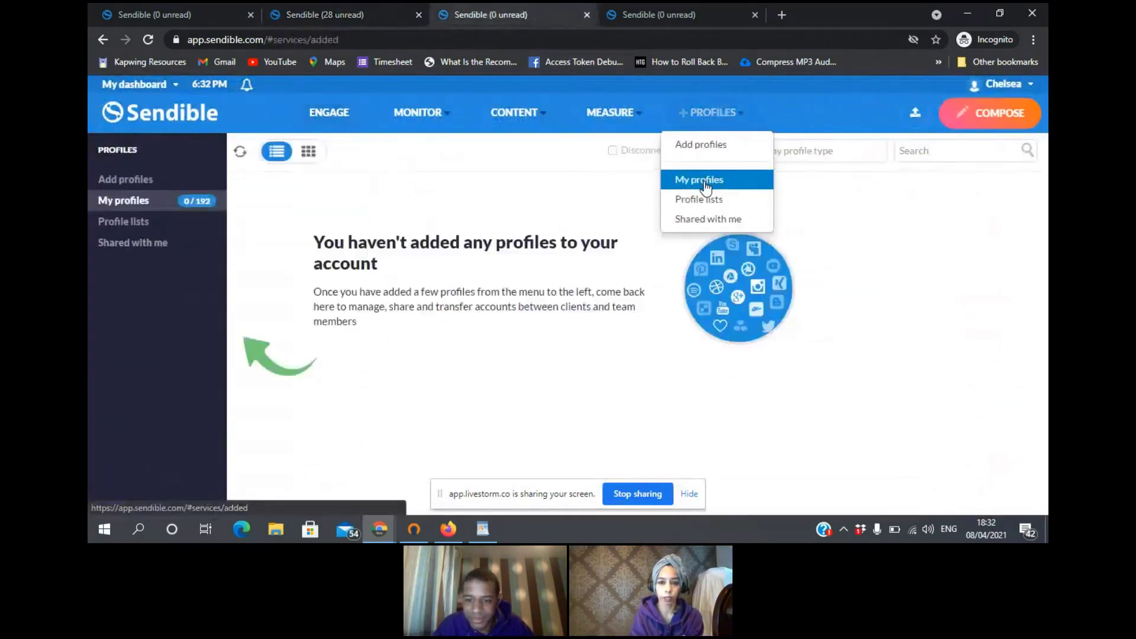
{"action": "mouse_move", "coordinate": [710, 113]}
{"action": "left_click", "coordinate": [711, 226]}
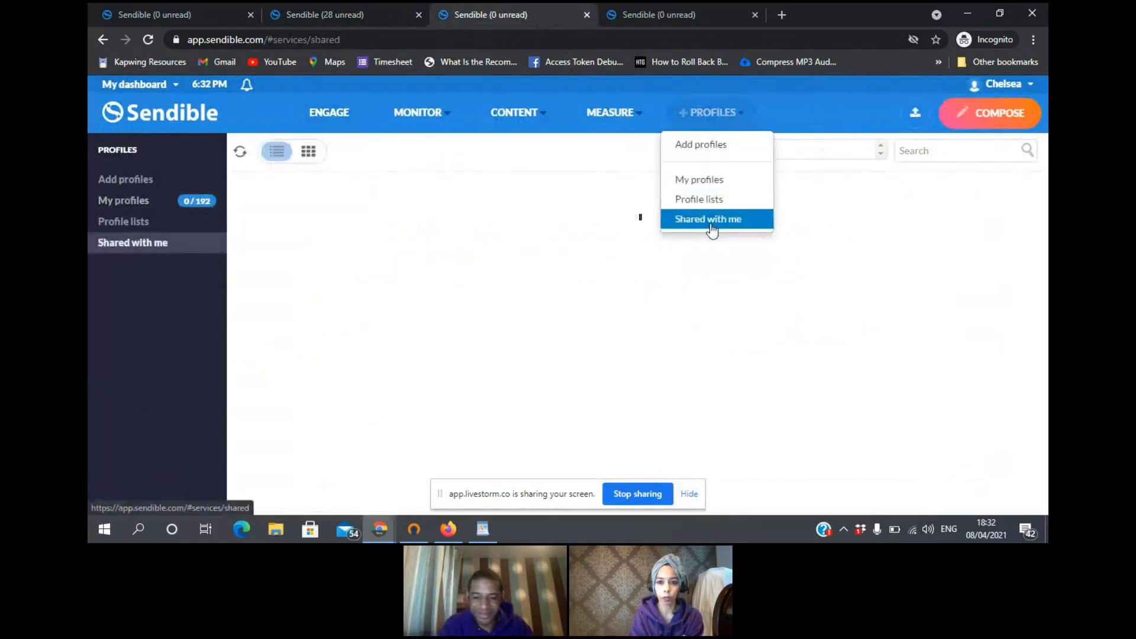